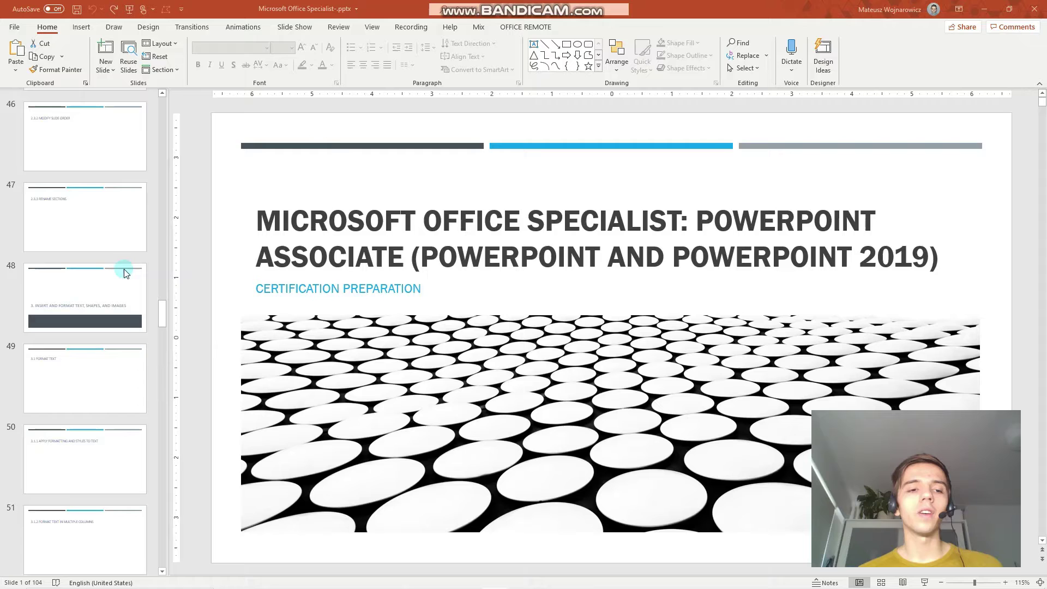
# Step: Browse the section 3 slides 48 through 56, ending on slide 50 about formatting and styles
pyautogui.click(125, 289)
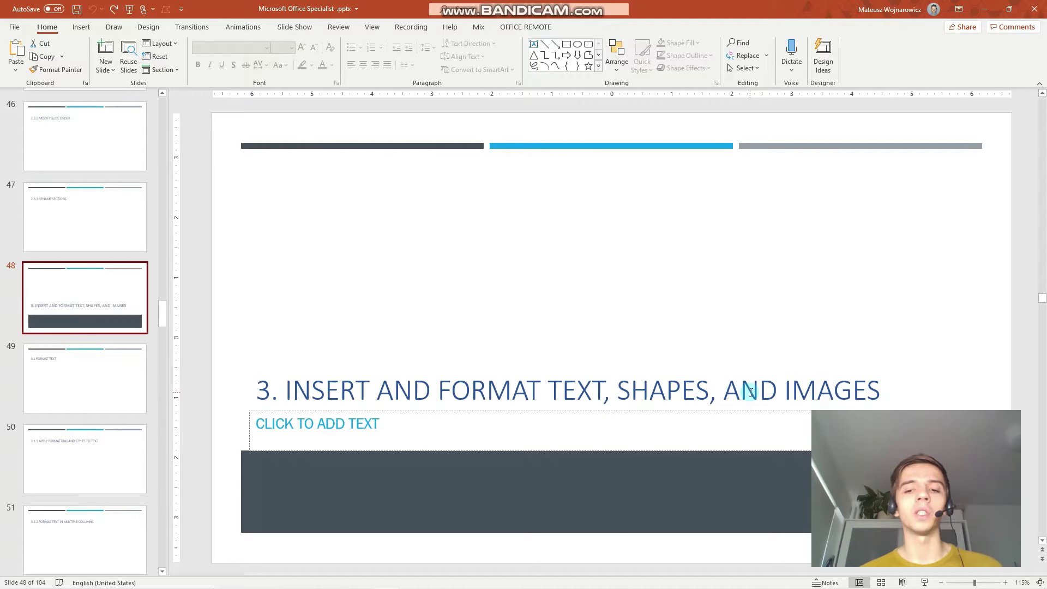
pyautogui.scroll(-2, 83, 301)
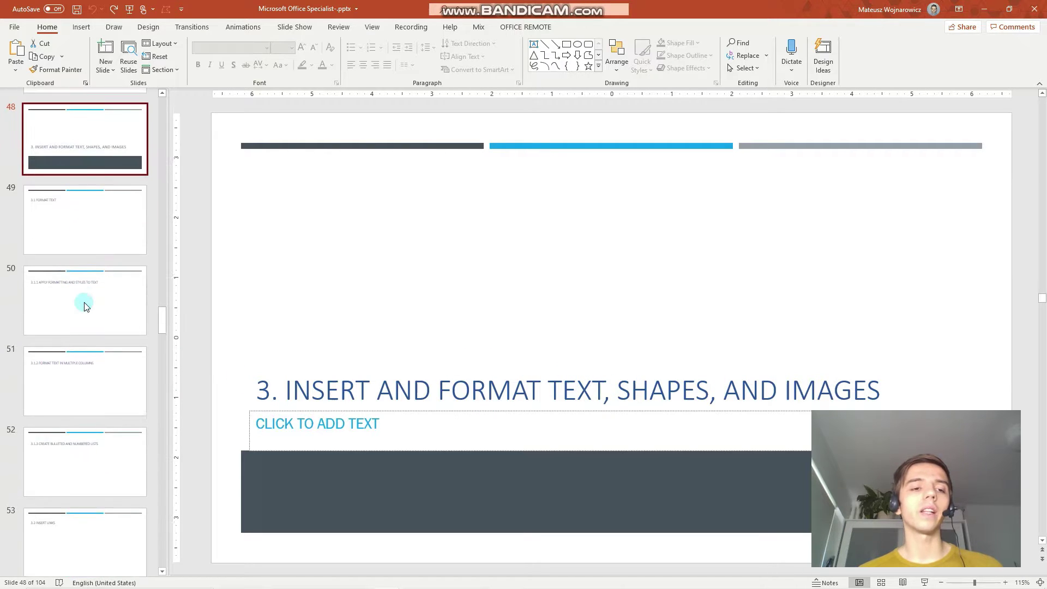
pyautogui.click(84, 307)
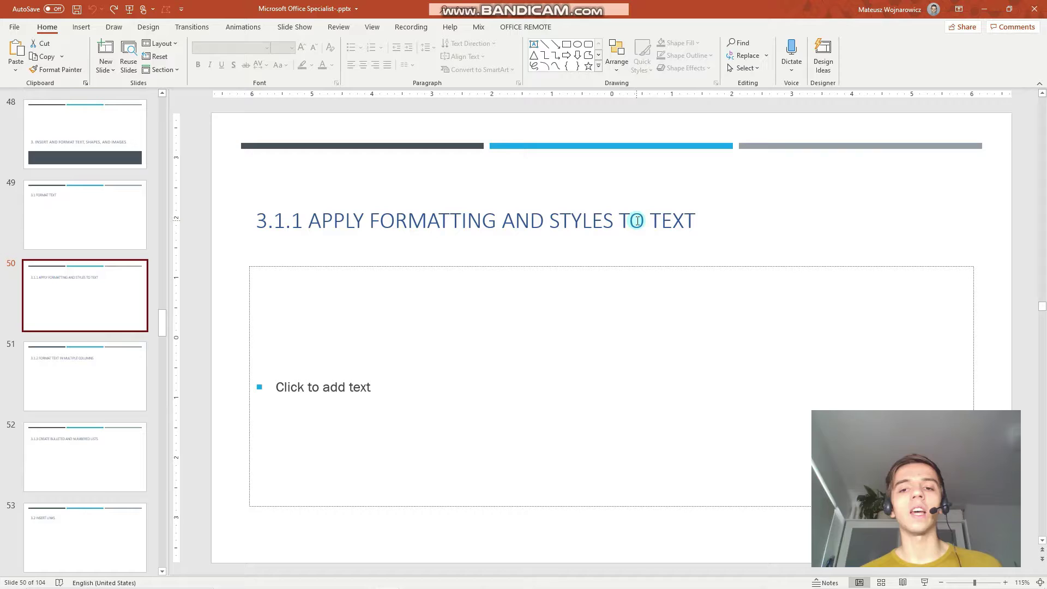
pyautogui.click(108, 389)
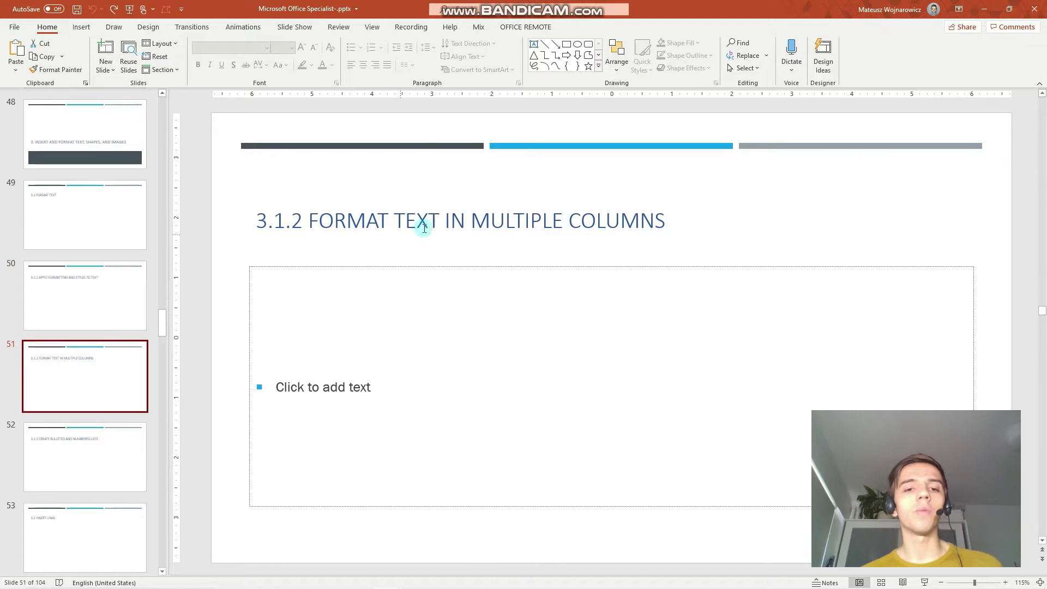
pyautogui.click(80, 447)
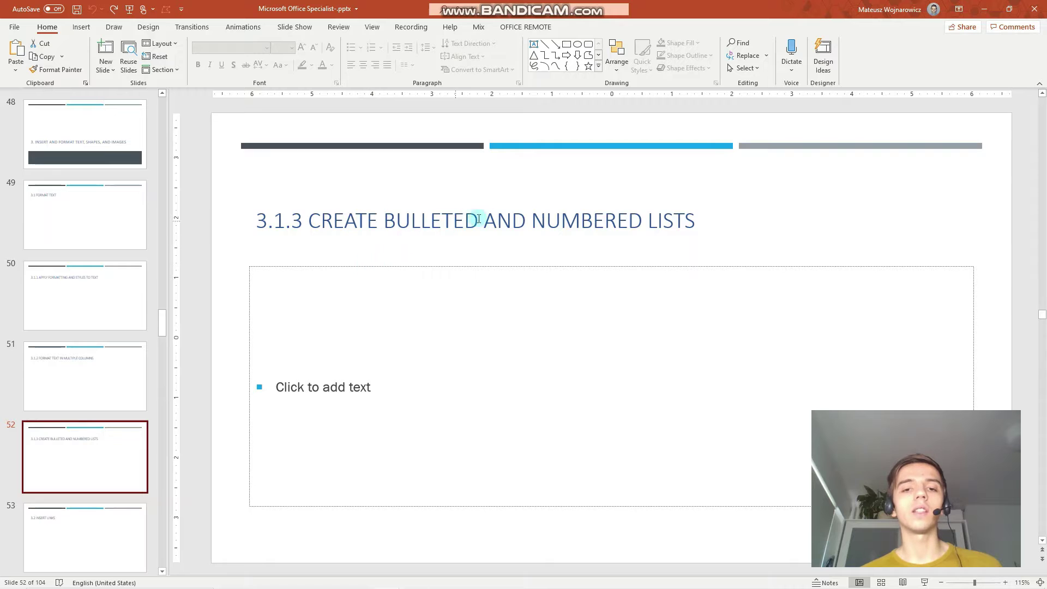
pyautogui.scroll(-3, 79, 449)
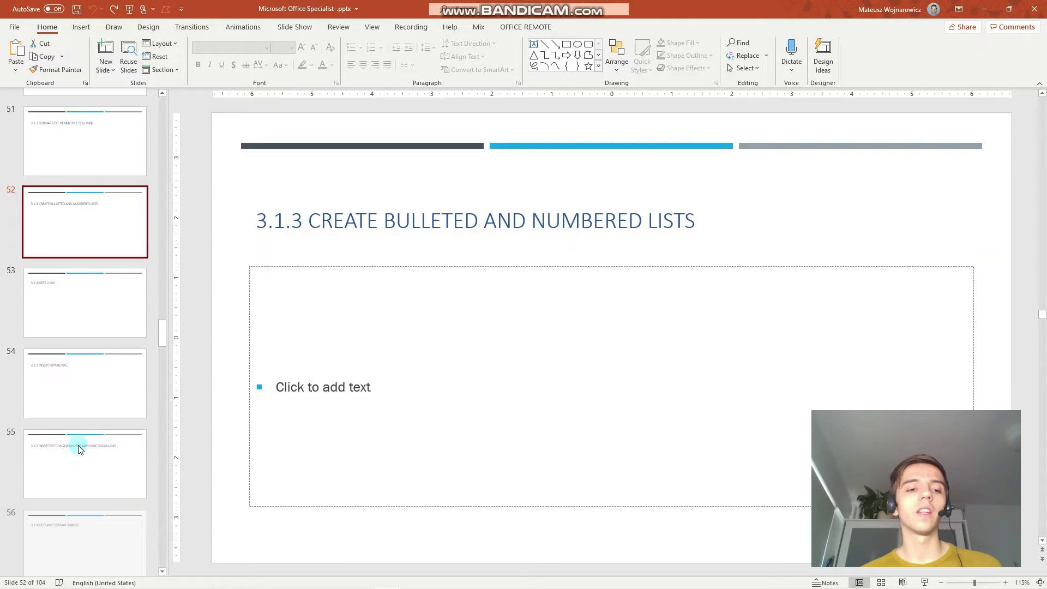
pyautogui.click(79, 376)
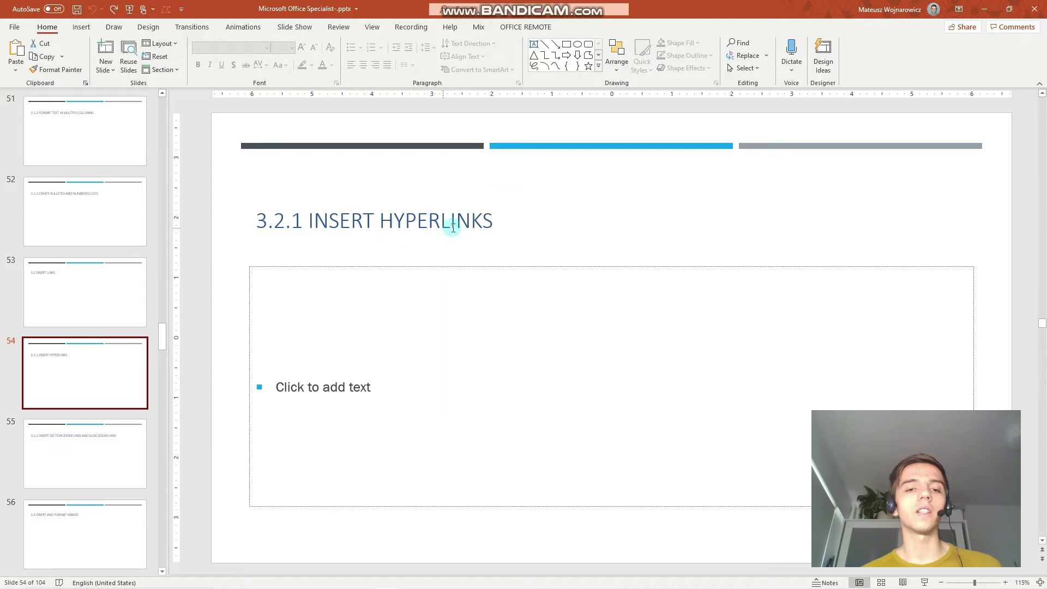
pyautogui.click(61, 460)
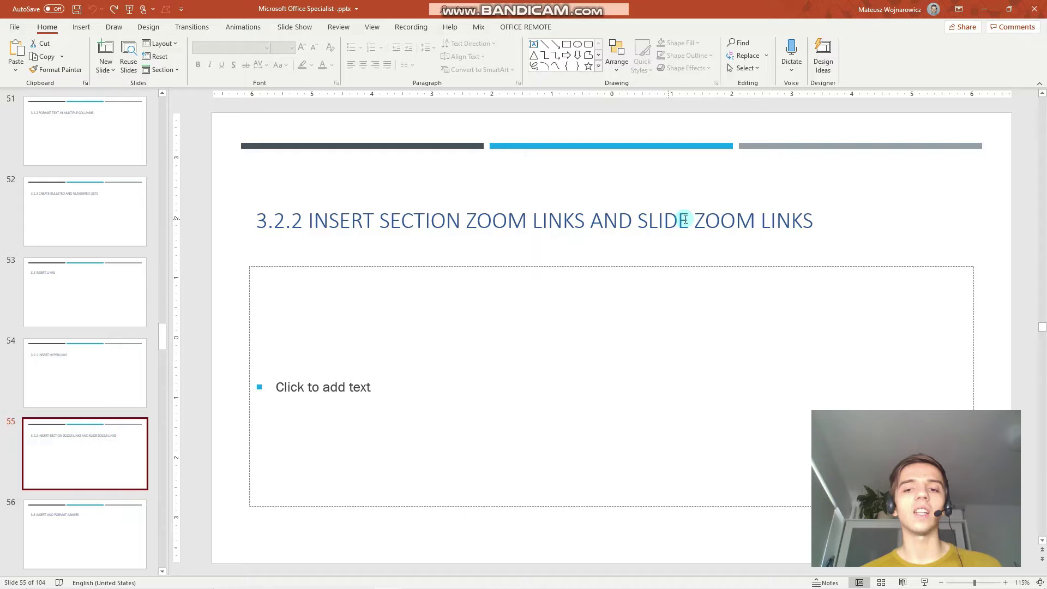
pyautogui.click(109, 524)
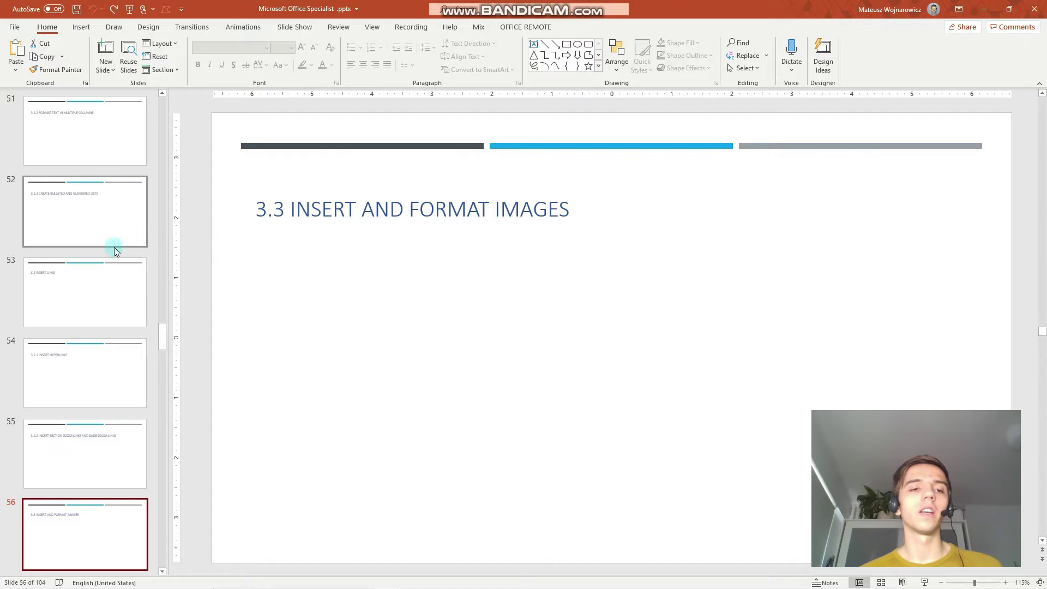
pyautogui.scroll(3, 106, 254)
pyautogui.scroll(1, 104, 258)
pyautogui.click(83, 267)
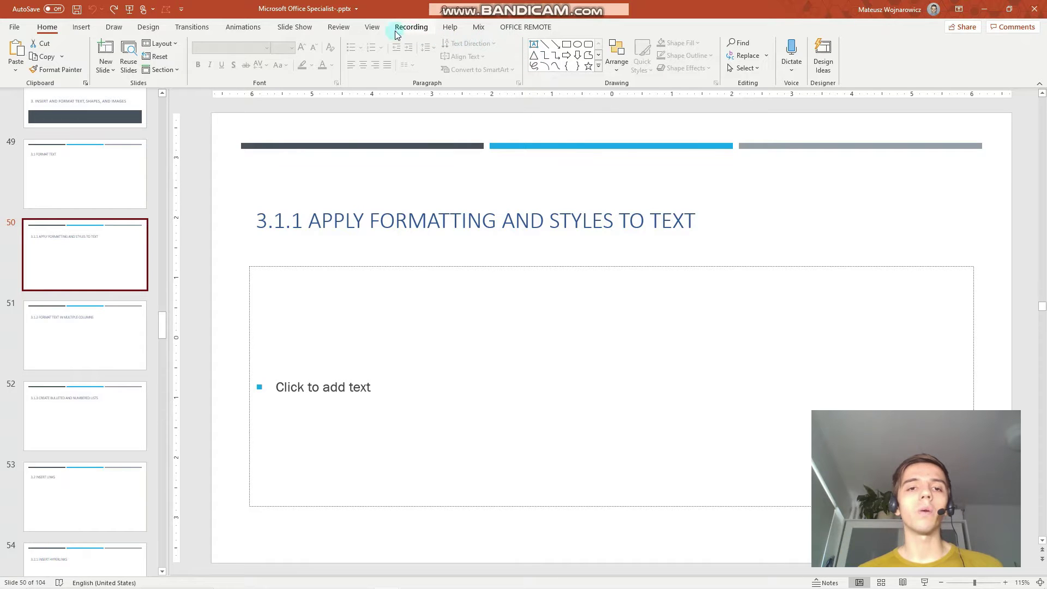
# Step: Switch to the Presentation1 ISS deck and go to its outline slide 1
pyautogui.click(363, 32)
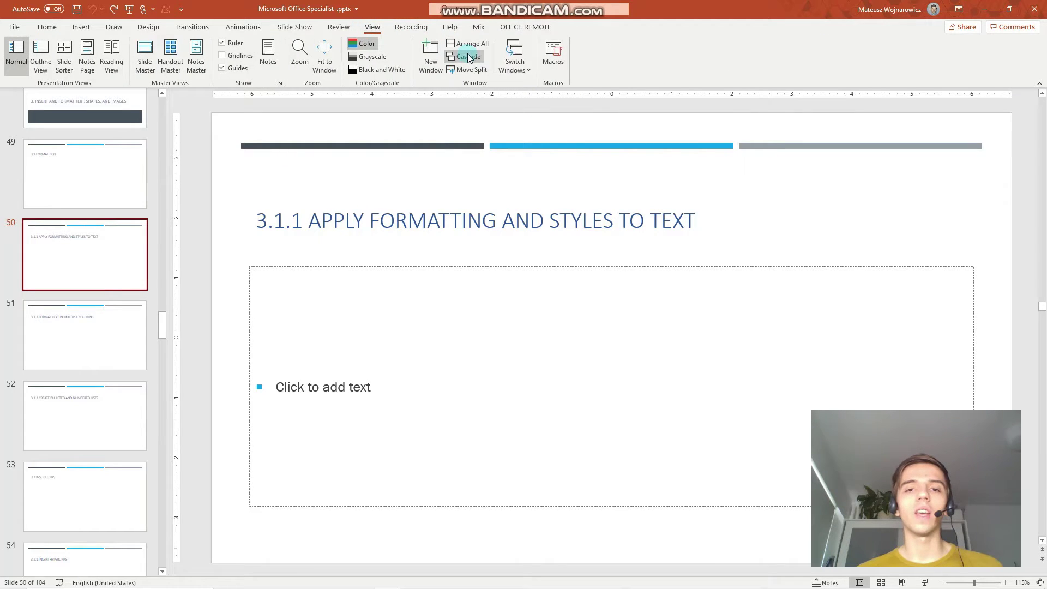
pyautogui.click(516, 68)
pyautogui.click(543, 100)
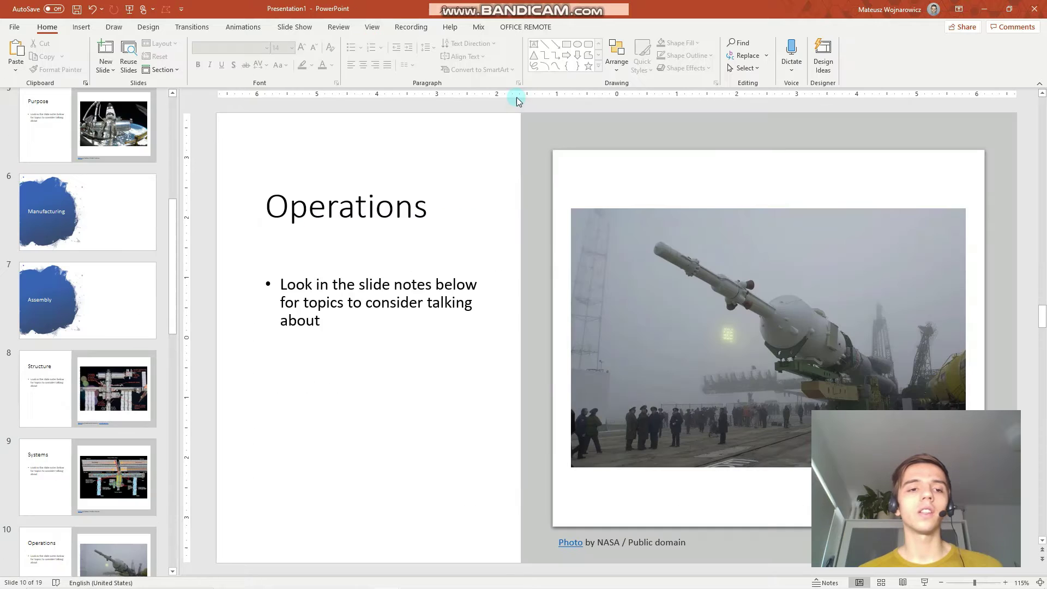
pyautogui.scroll(5, 74, 211)
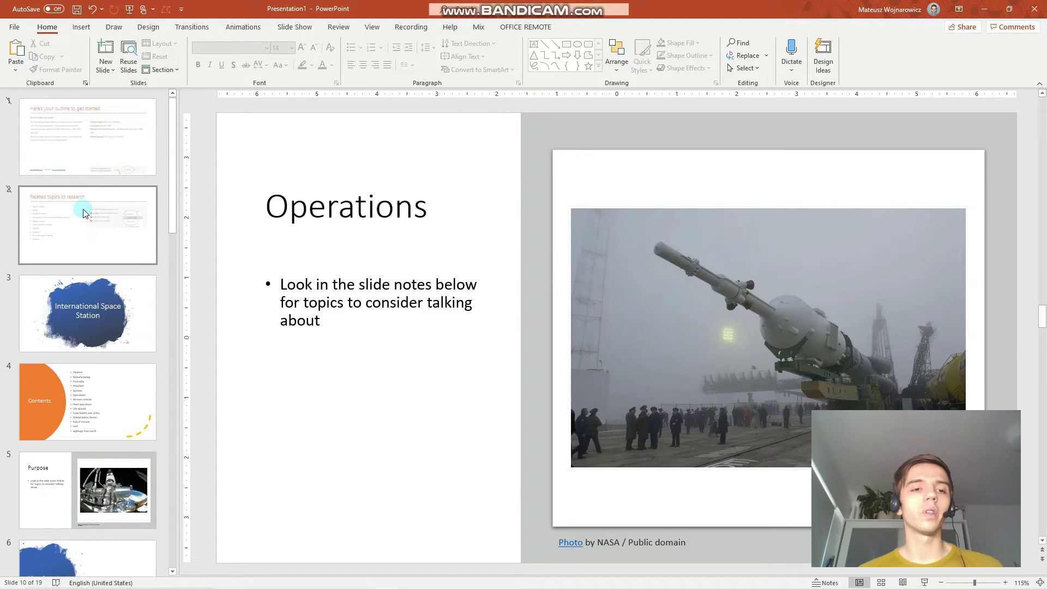
pyautogui.click(90, 163)
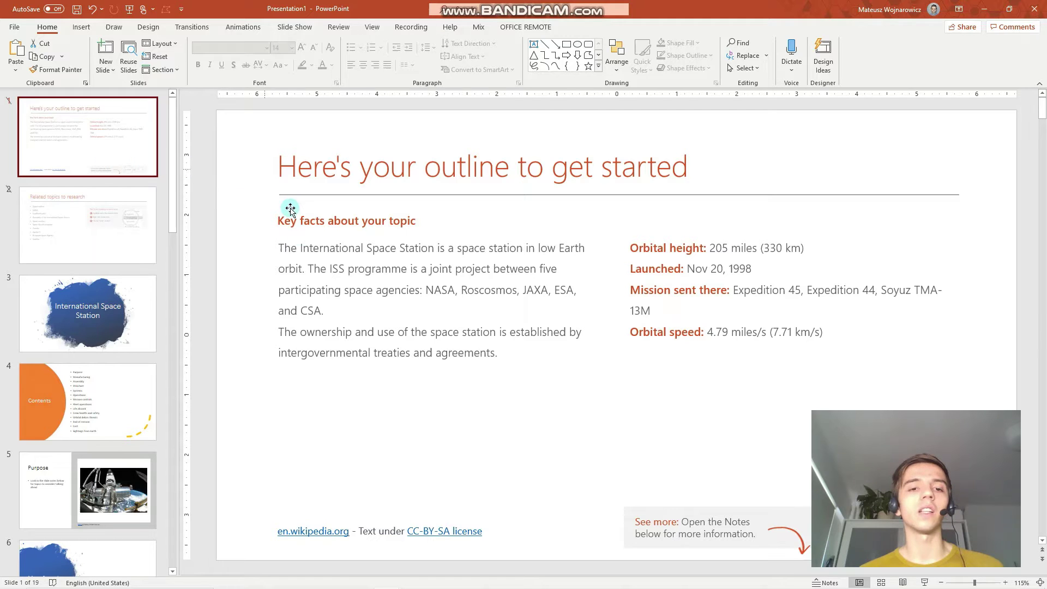
# Step: Toggle bold, italic and underline on the key-facts text box, leaving it in plain formatting
pyautogui.click(304, 243)
pyautogui.click(370, 235)
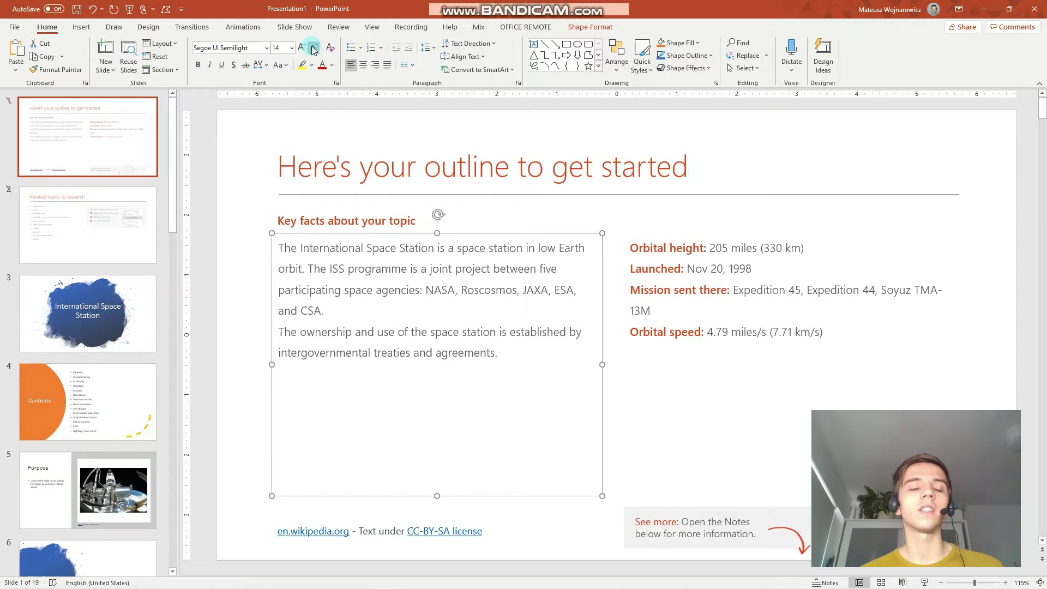
pyautogui.click(198, 65)
pyautogui.click(209, 65)
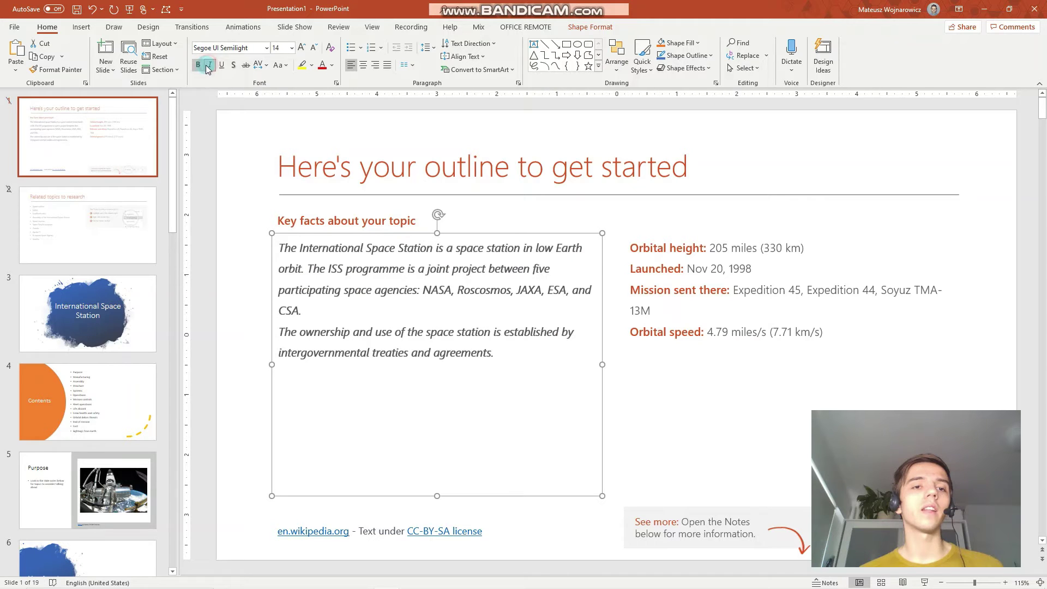
pyautogui.click(224, 65)
pyautogui.click(210, 64)
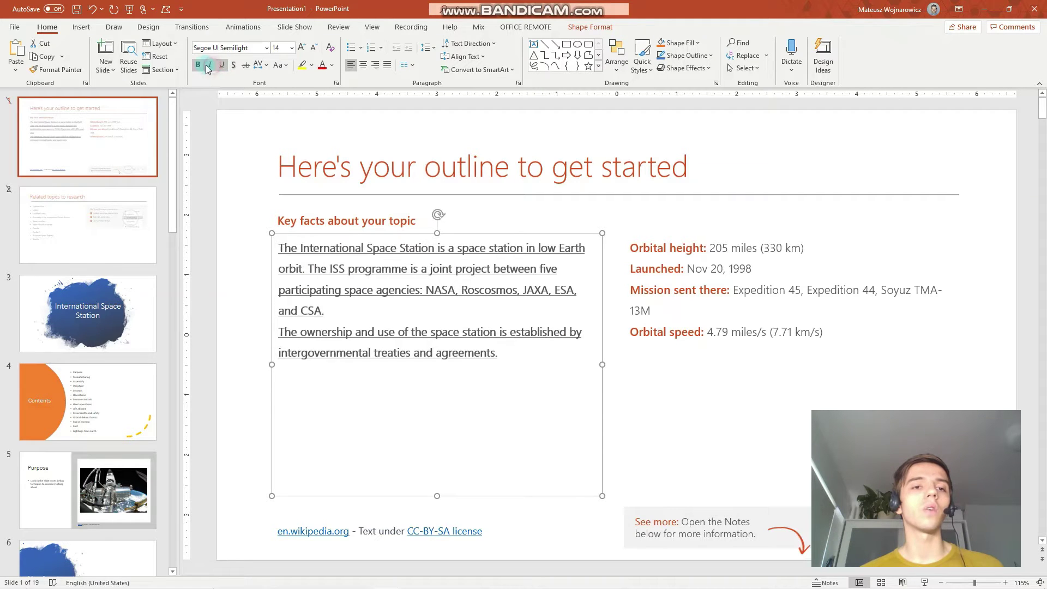
pyautogui.click(220, 65)
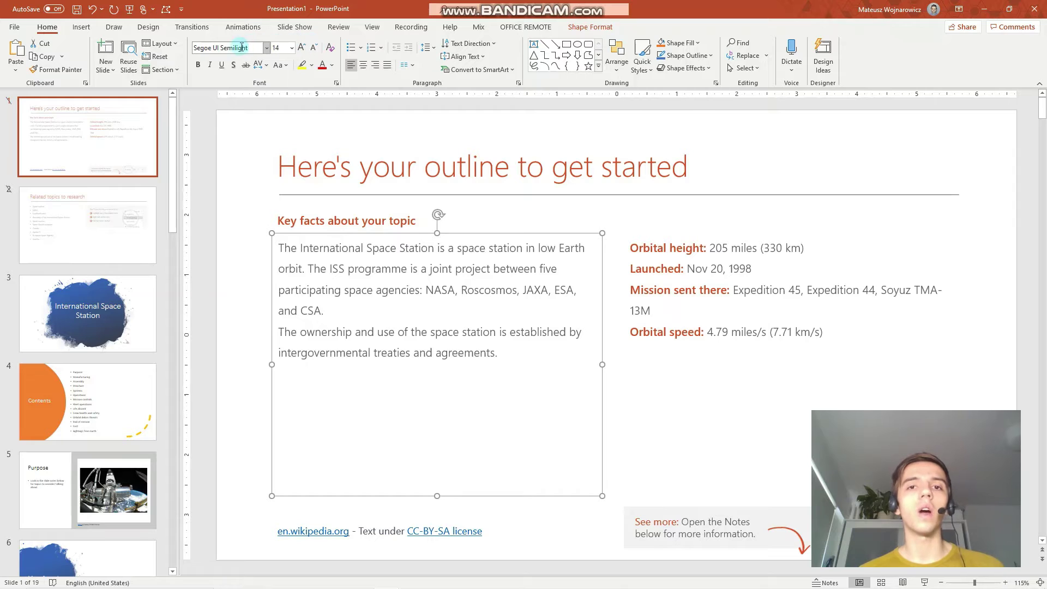
pyautogui.click(336, 84)
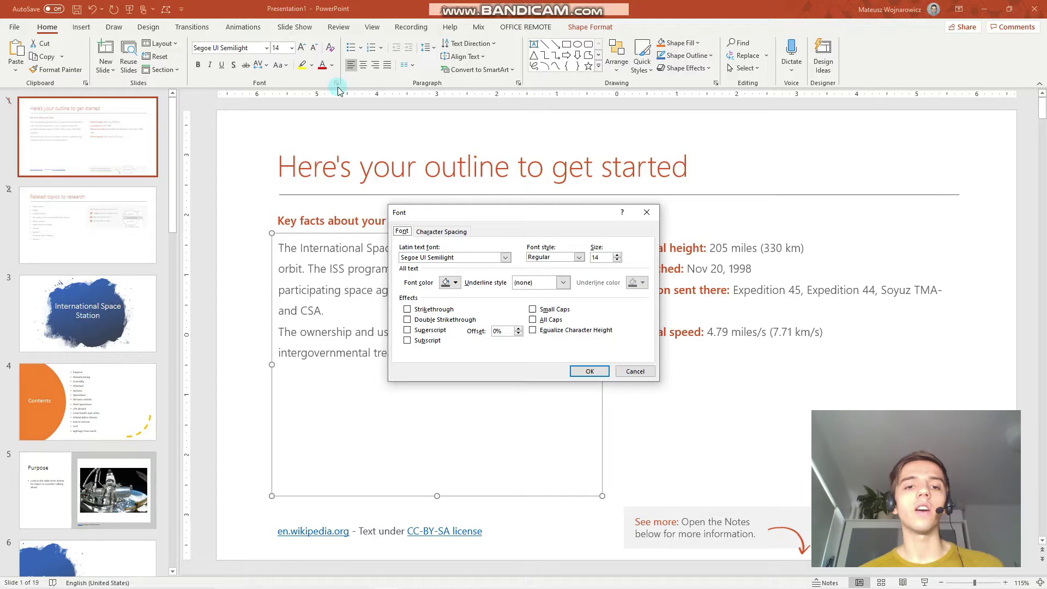
pyautogui.moveTo(423, 214); pyautogui.dragTo(417, 186)
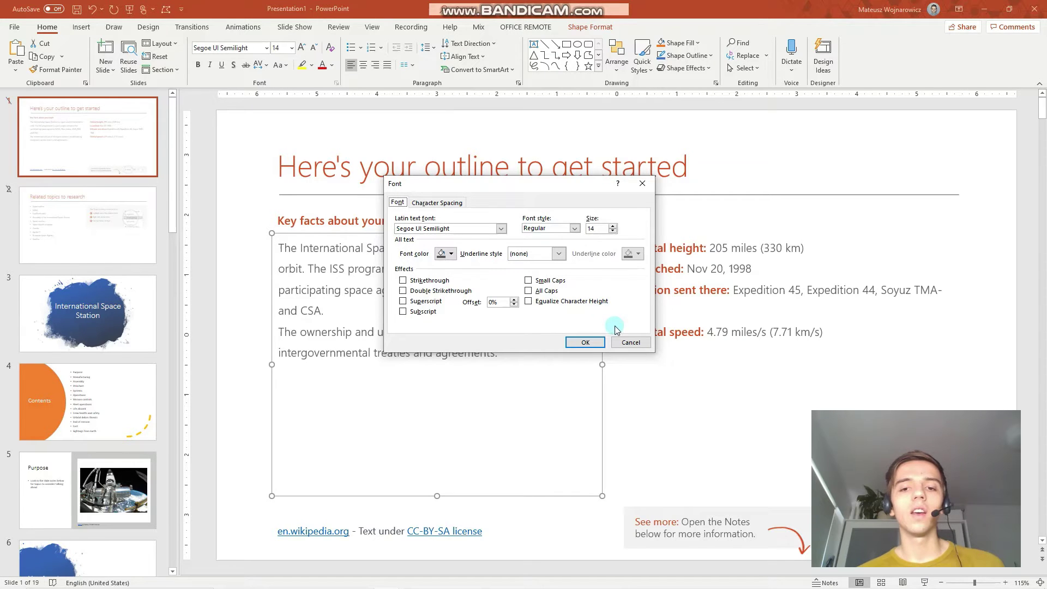
pyautogui.click(428, 203)
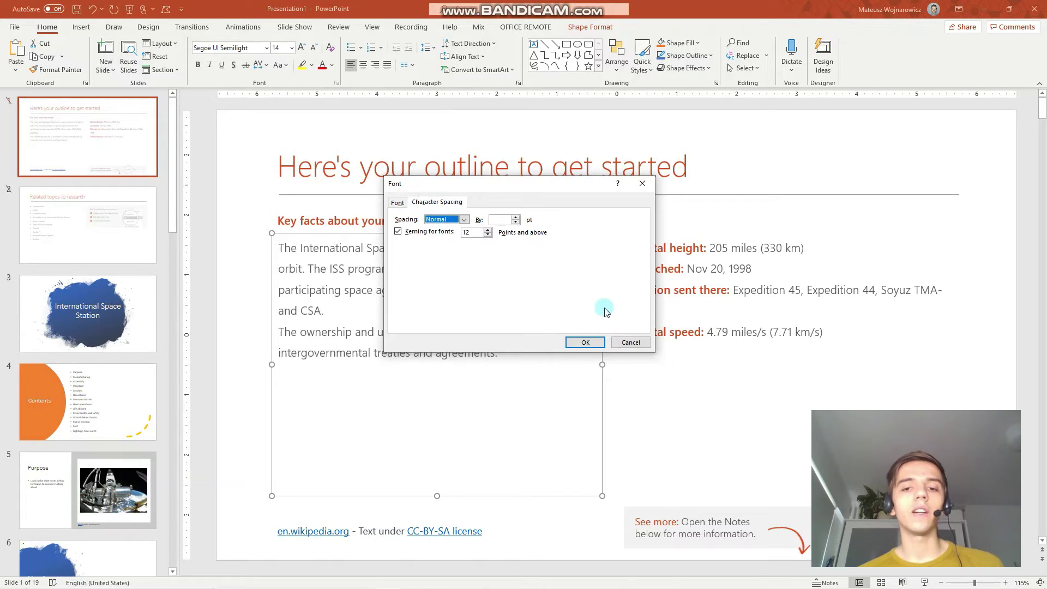
pyautogui.click(631, 342)
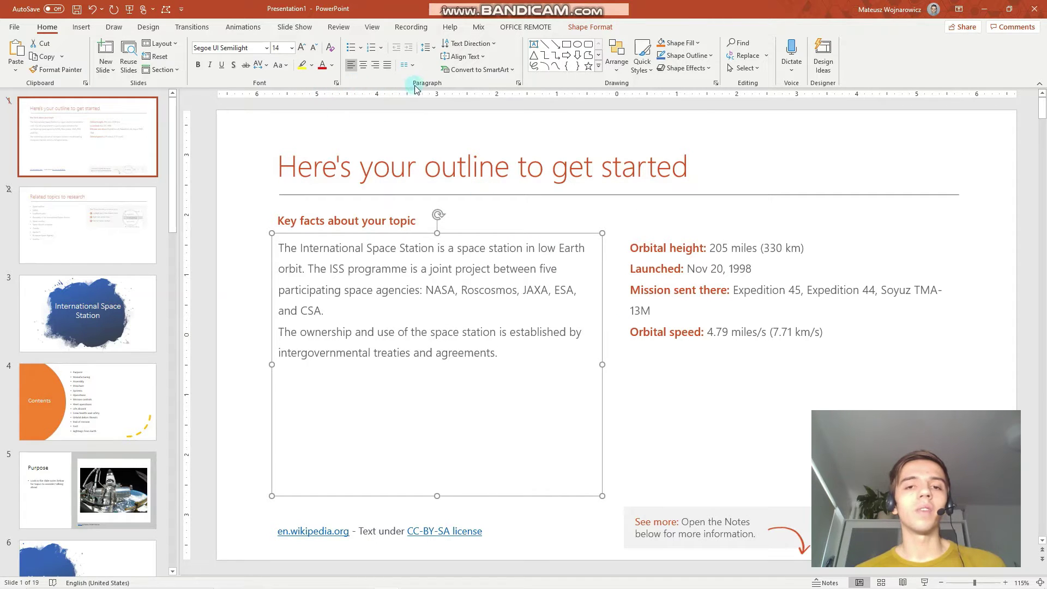
pyautogui.click(365, 67)
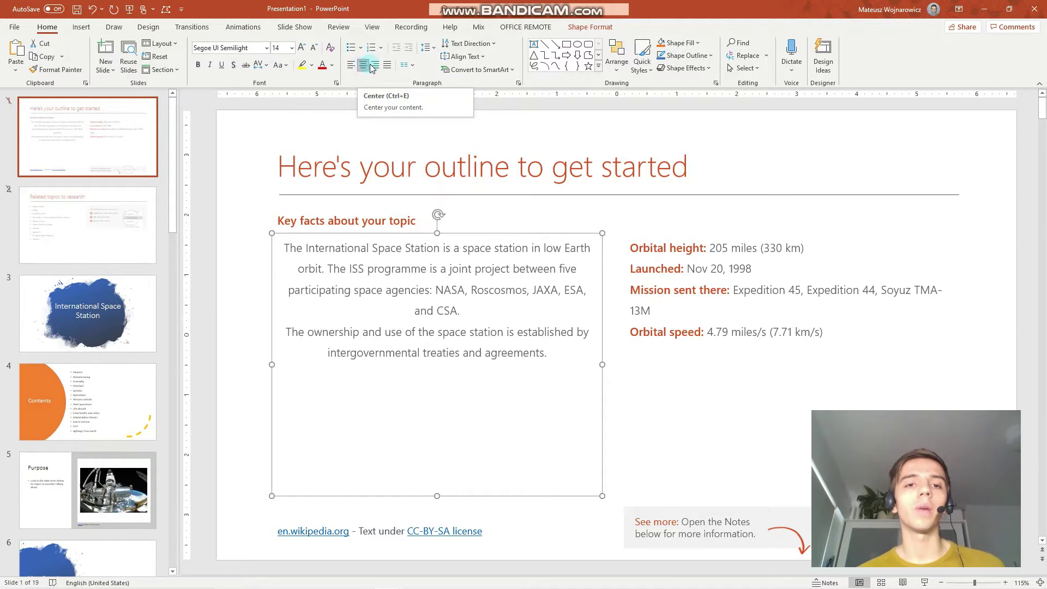
pyautogui.click(387, 65)
pyautogui.click(351, 65)
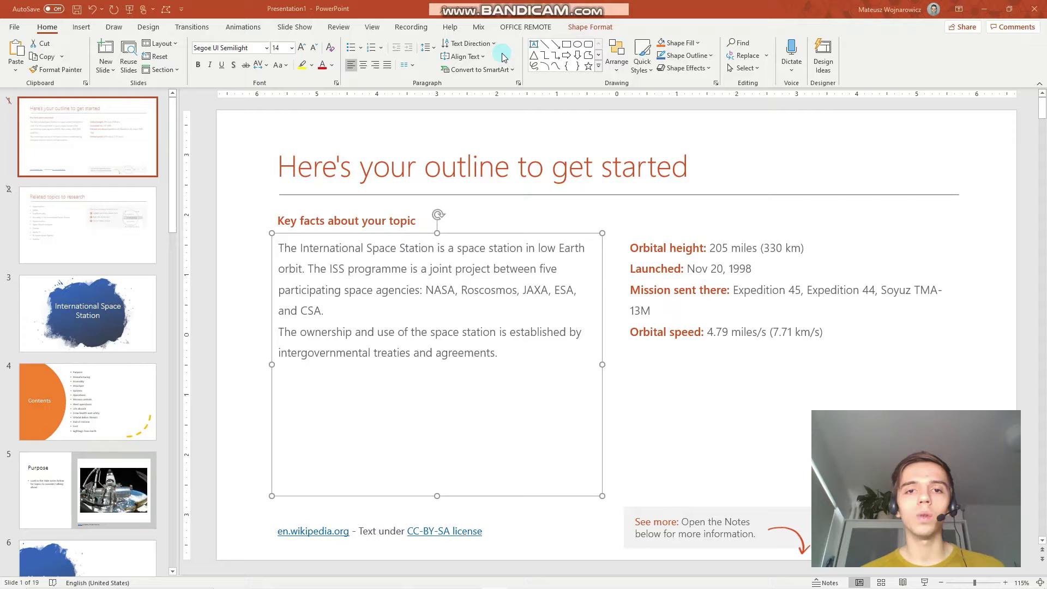
pyautogui.click(478, 57)
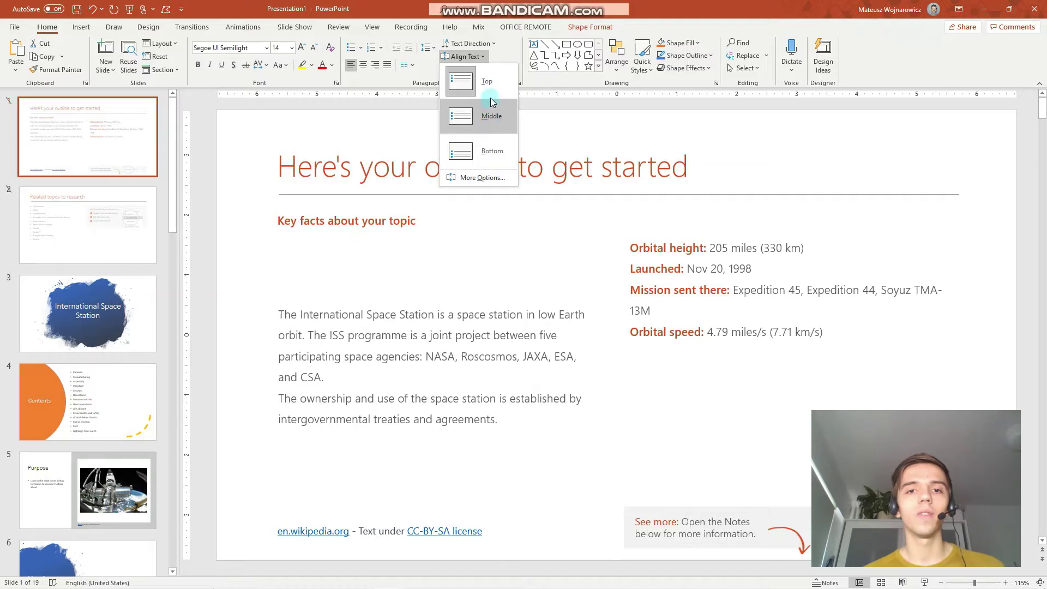
pyautogui.click(489, 96)
pyautogui.click(470, 44)
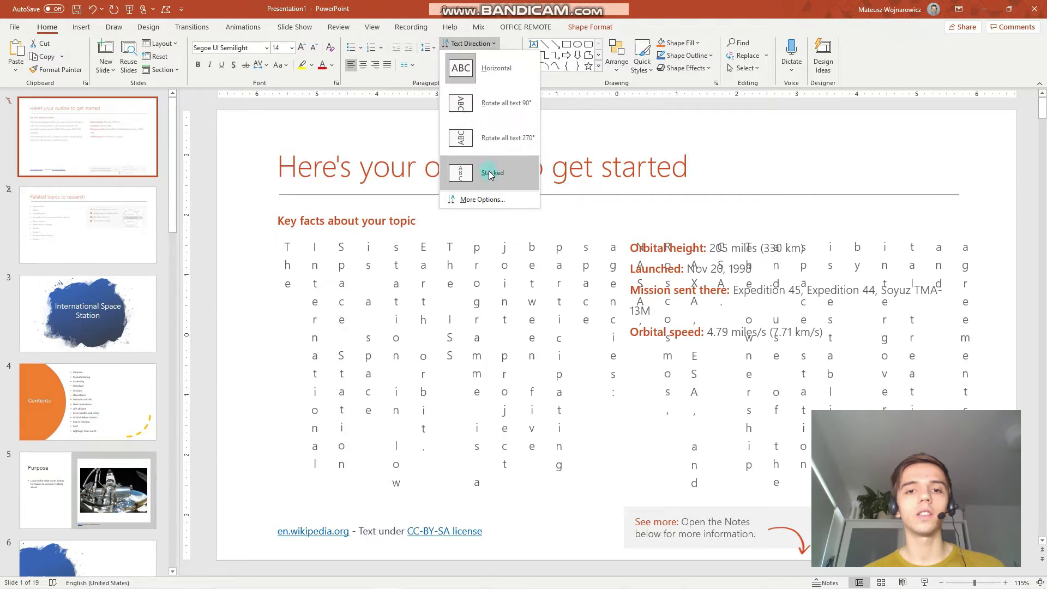
pyautogui.click(490, 200)
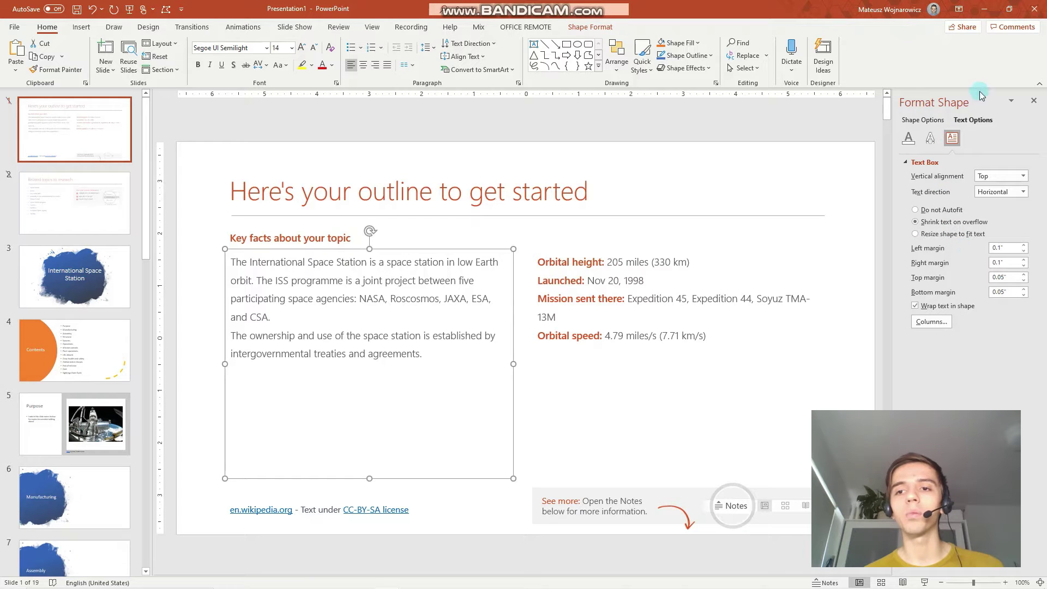
pyautogui.click(1035, 103)
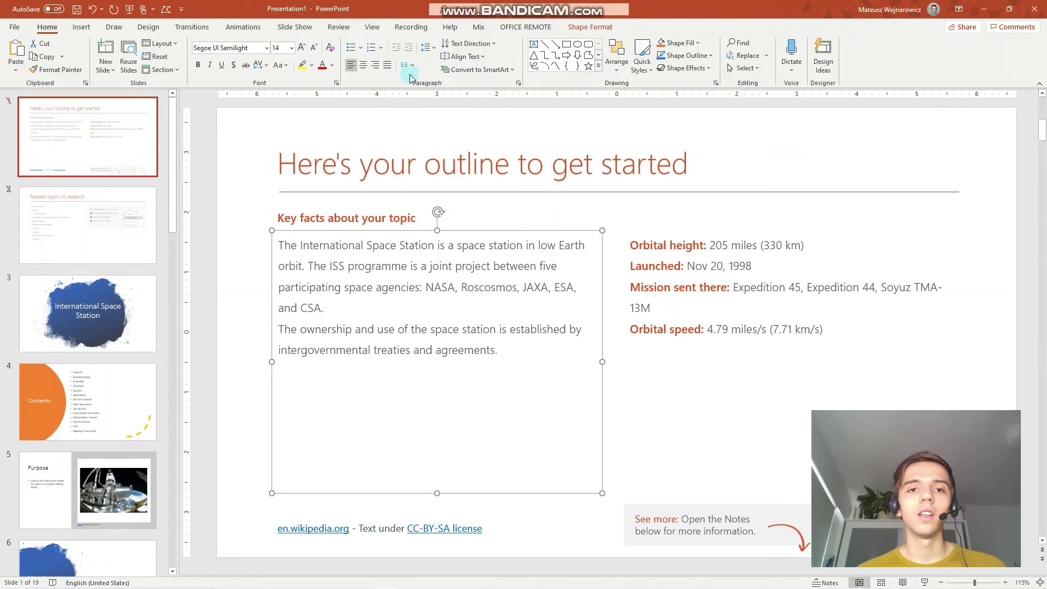
pyautogui.click(412, 65)
pyautogui.click(407, 66)
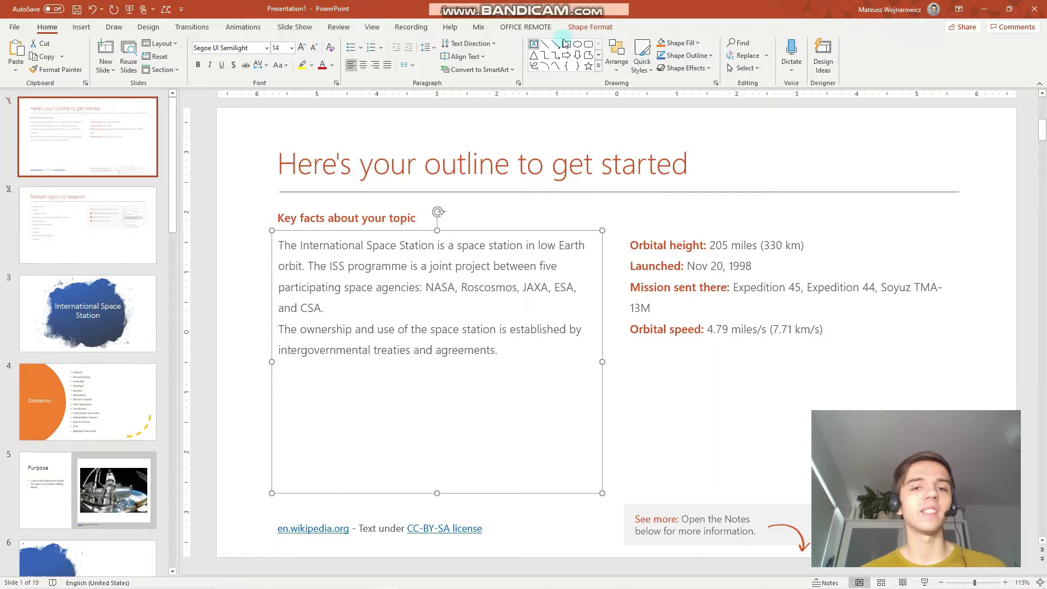
pyautogui.click(601, 32)
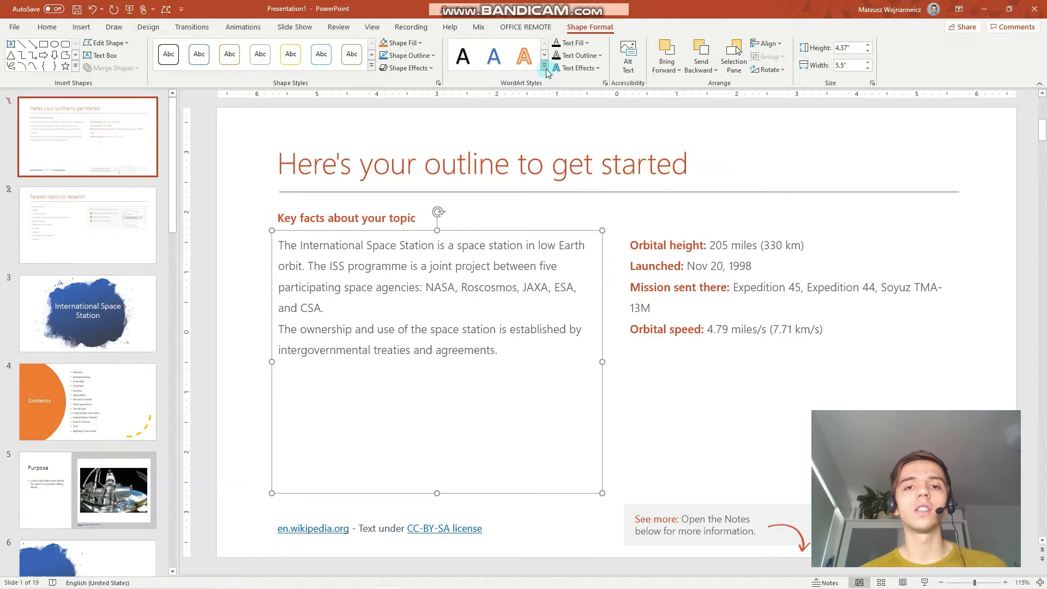
pyautogui.click(498, 181)
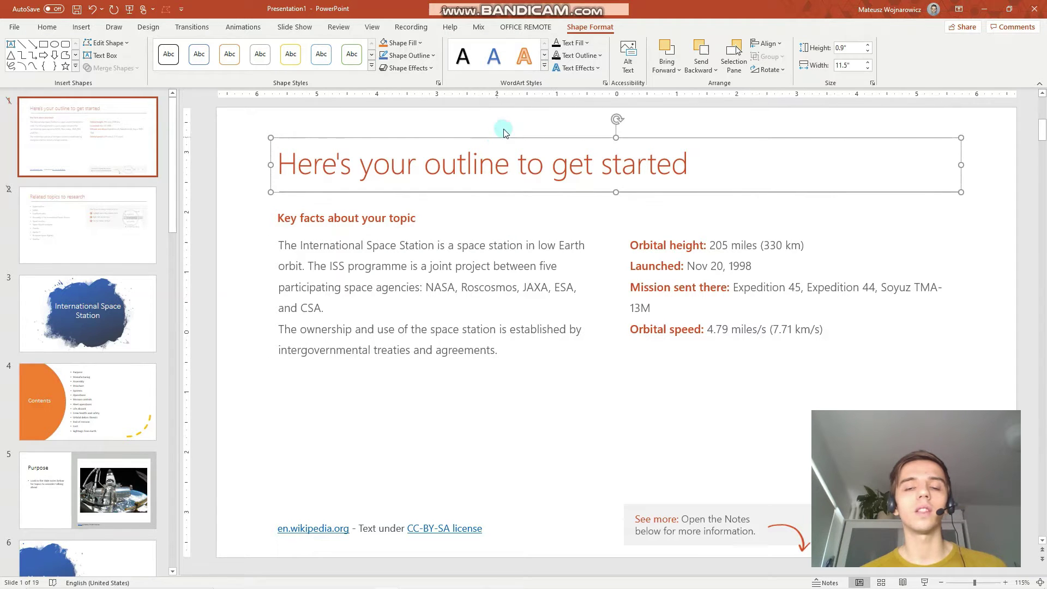
pyautogui.click(544, 65)
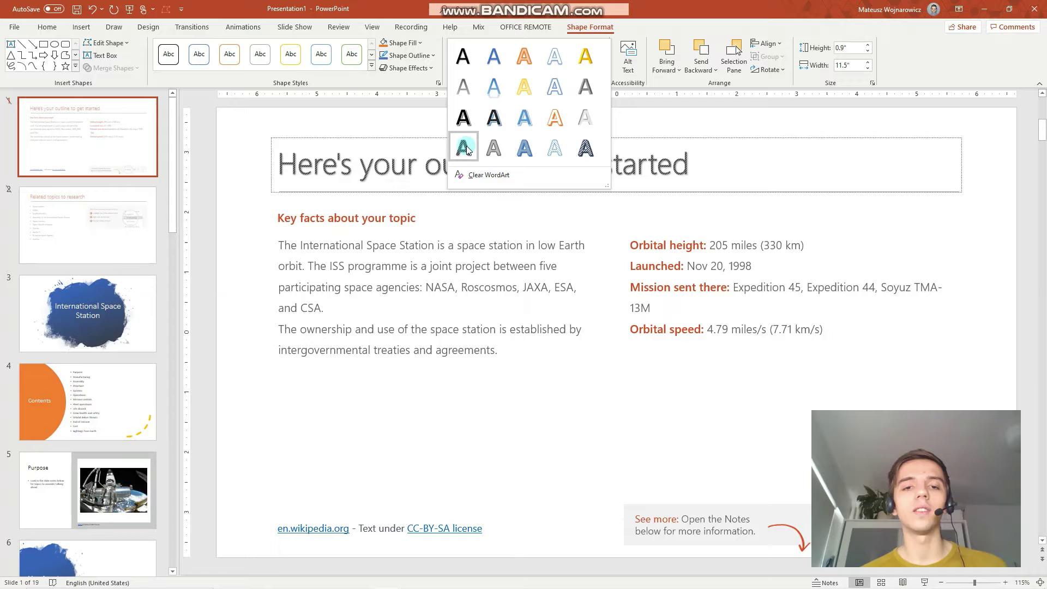
pyautogui.click(430, 125)
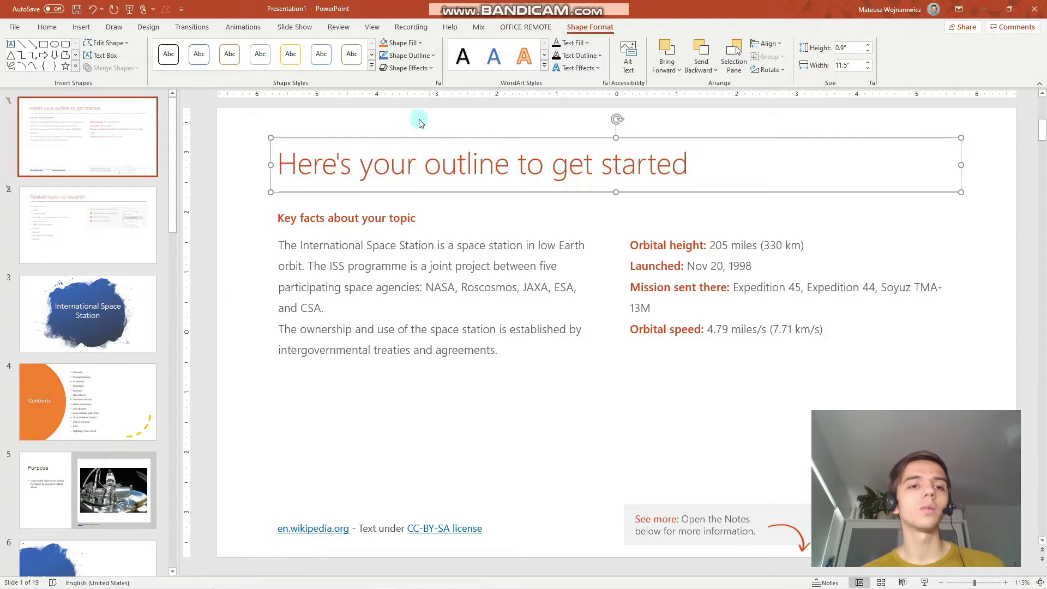
# Step: On the slide 4 Contents list, drag the box's bottom edge up so the 14 items shrink
pyautogui.click(47, 27)
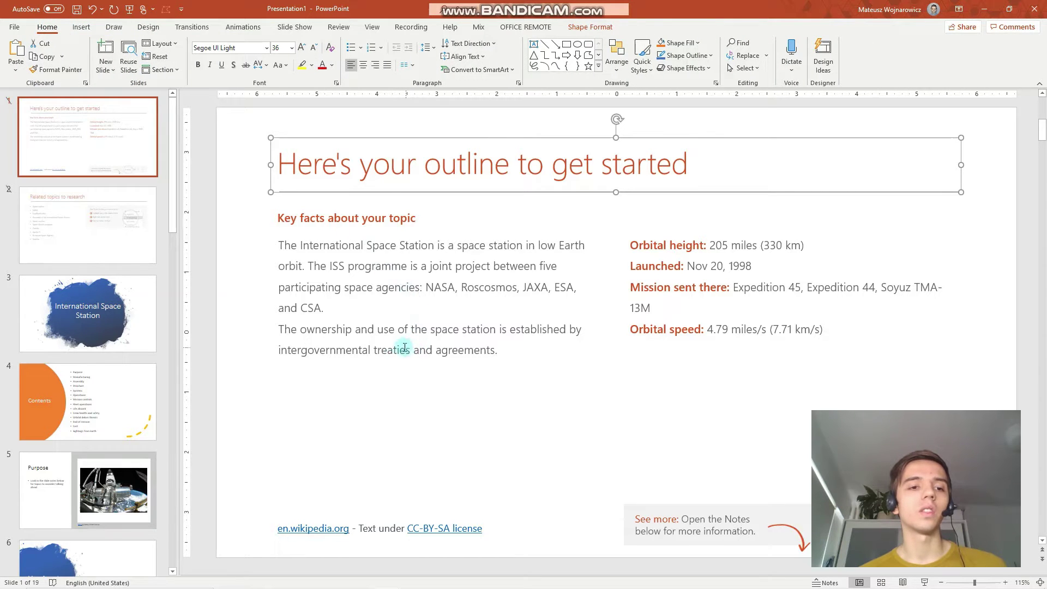
pyautogui.click(111, 388)
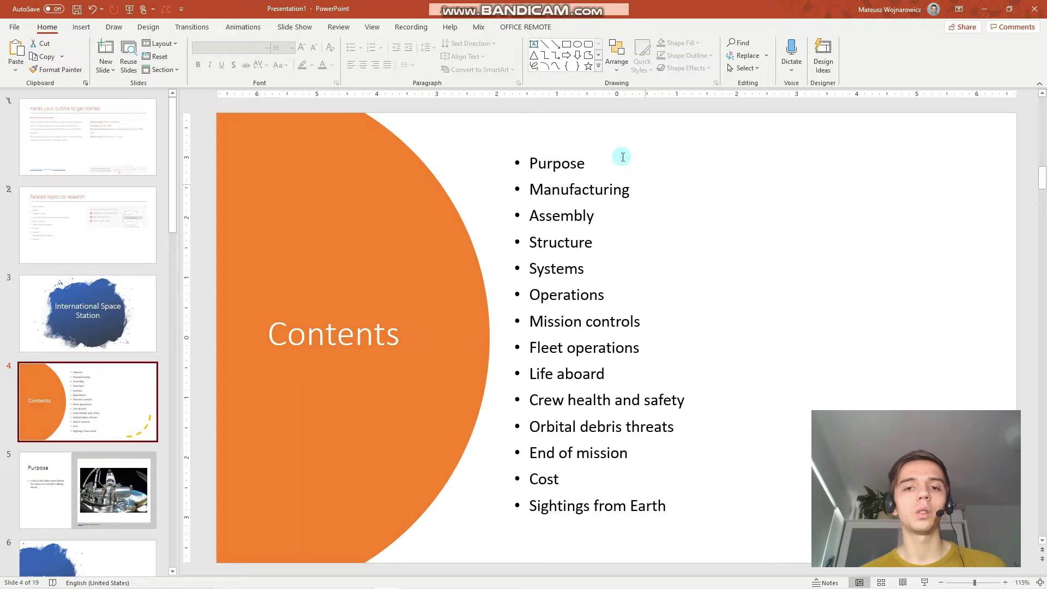
pyautogui.click(618, 153)
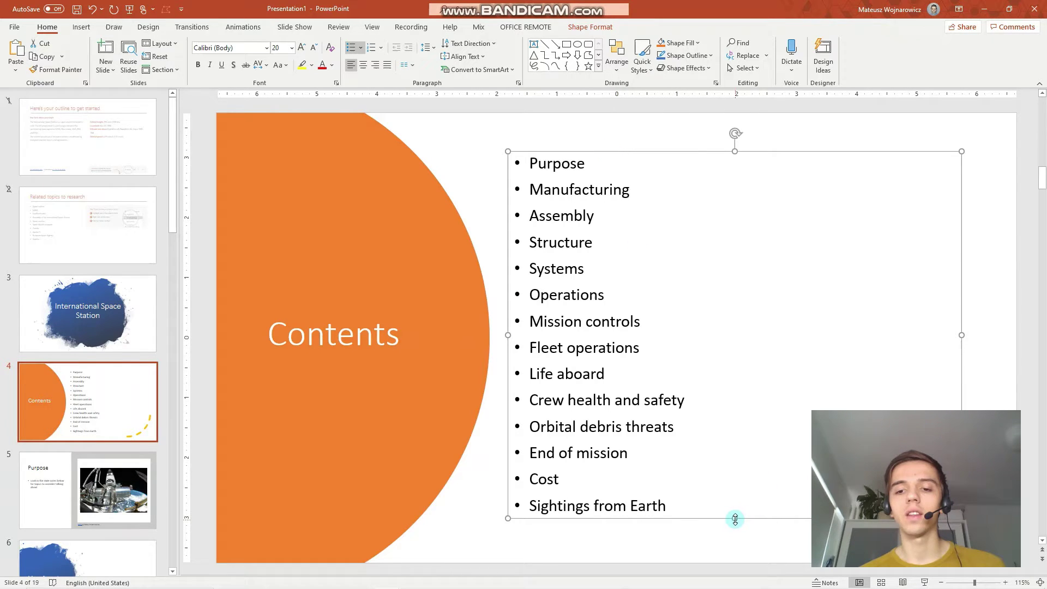
pyautogui.moveTo(735, 518); pyautogui.dragTo(748, 313)
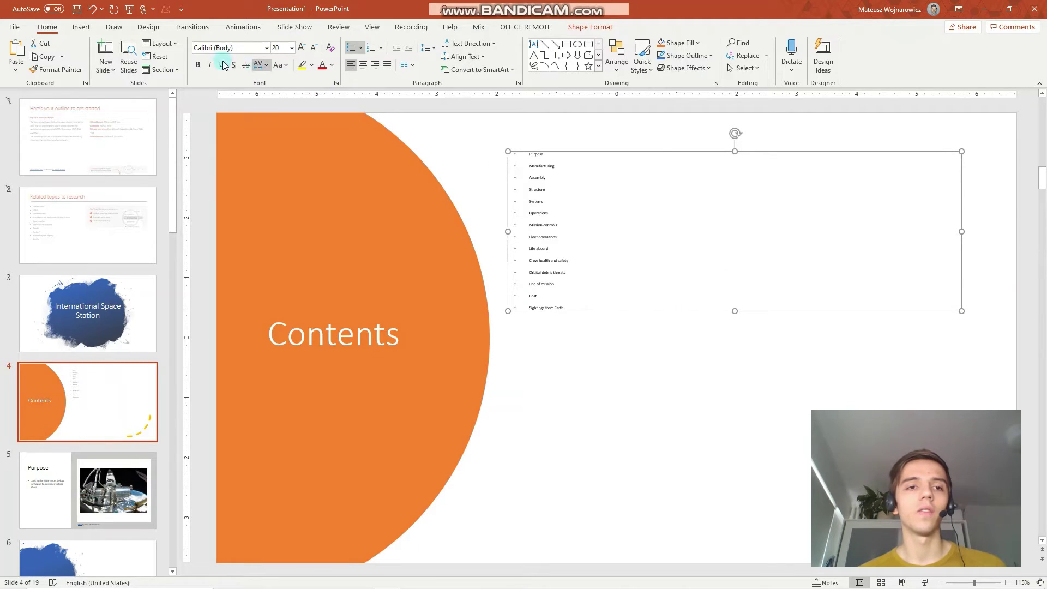
# Step: Undo the resize, set the list to Two Columns, and shorten the box so seven items fill each column
pyautogui.click(92, 9)
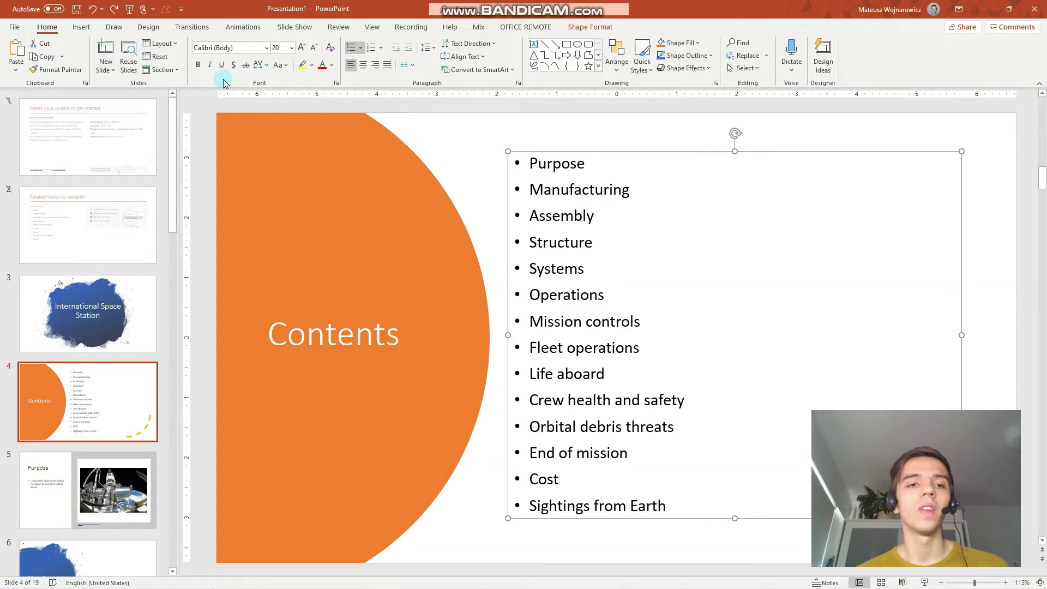
pyautogui.click(410, 66)
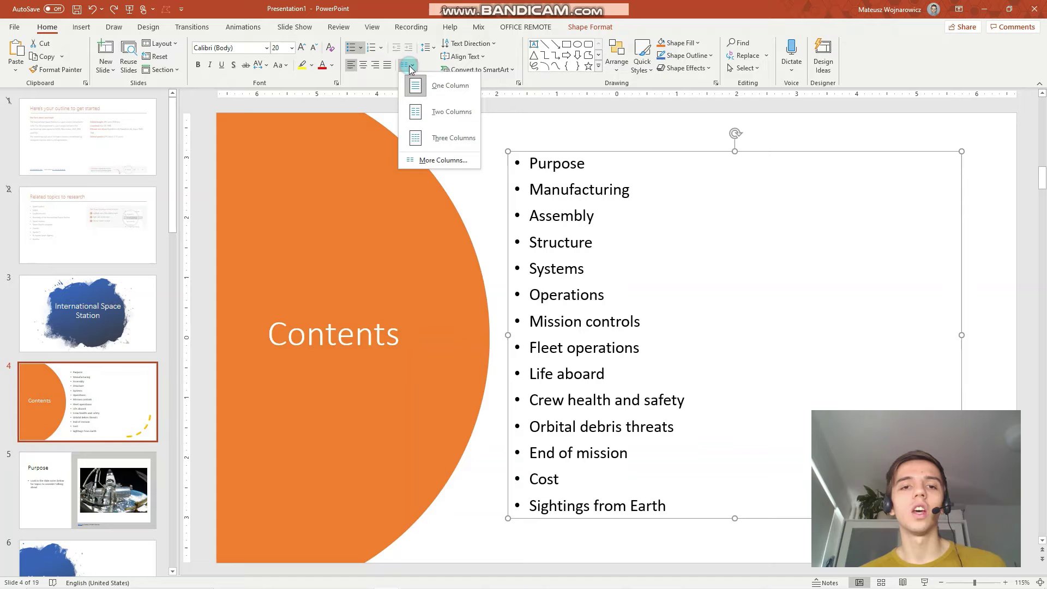
pyautogui.click(410, 66)
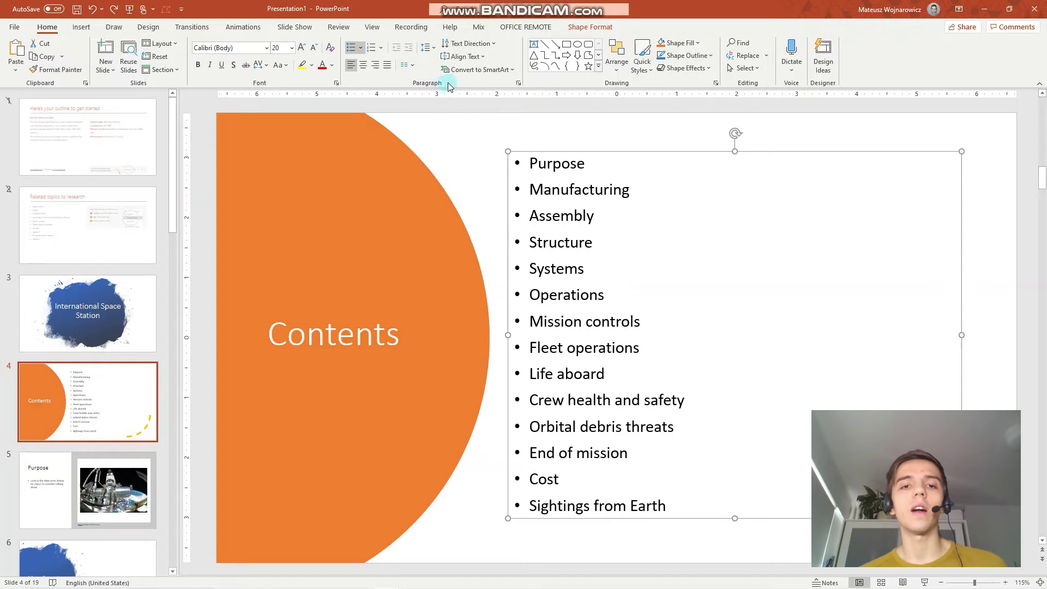
pyautogui.click(409, 66)
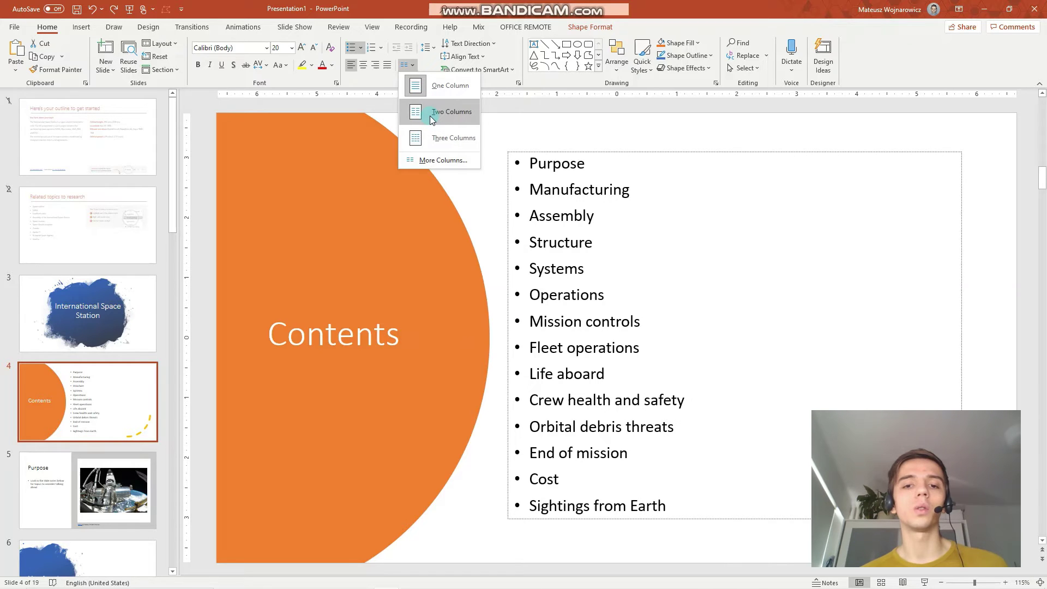
pyautogui.press('Escape')
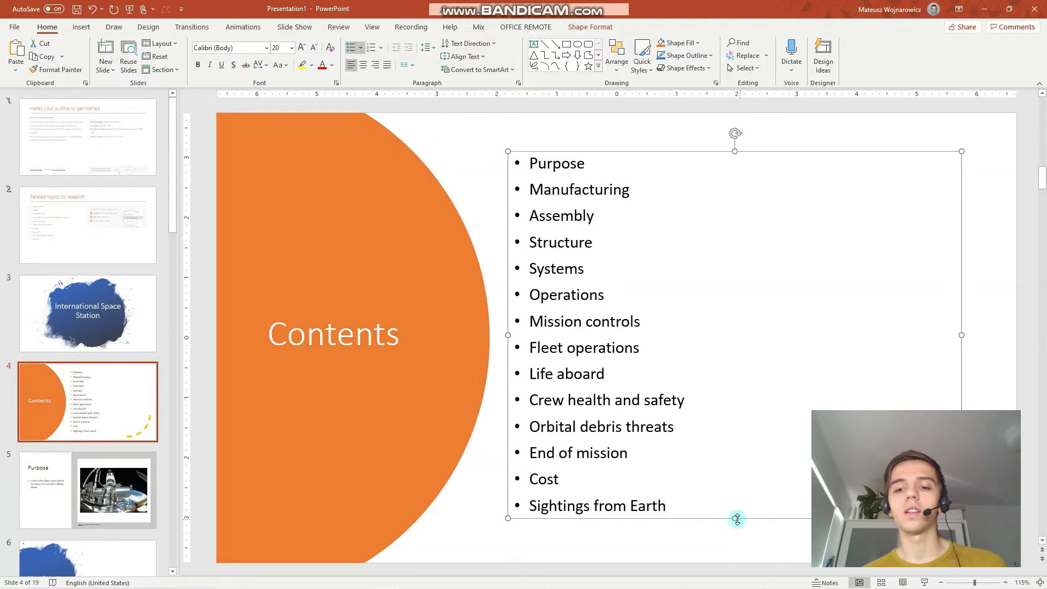
pyautogui.moveTo(736, 519); pyautogui.dragTo(740, 354)
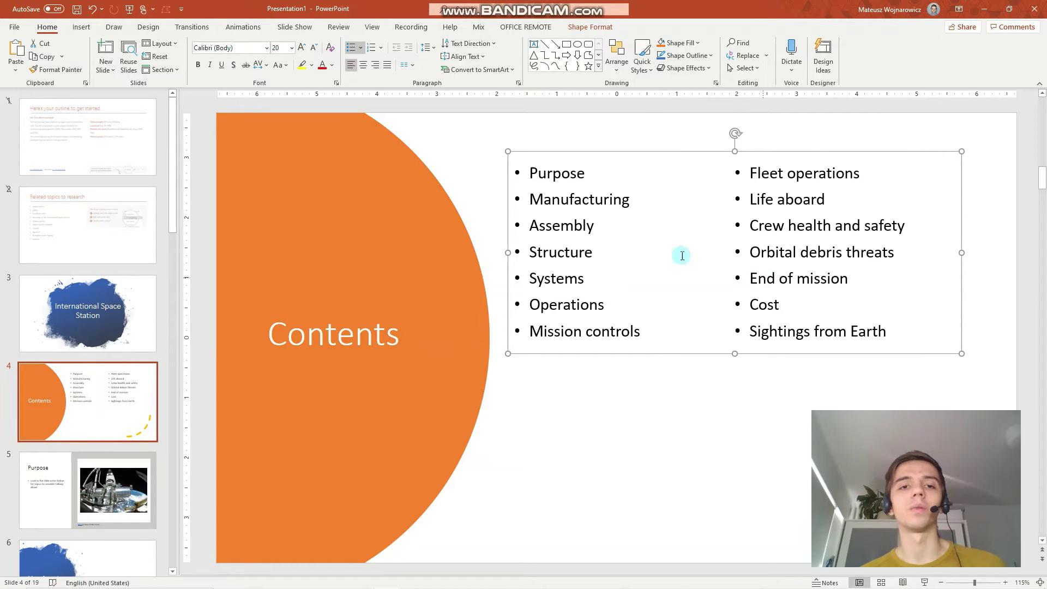
# Step: Set the Contents list column spacing to 2 and place the cursor after 'Assembly'
pyautogui.click(411, 66)
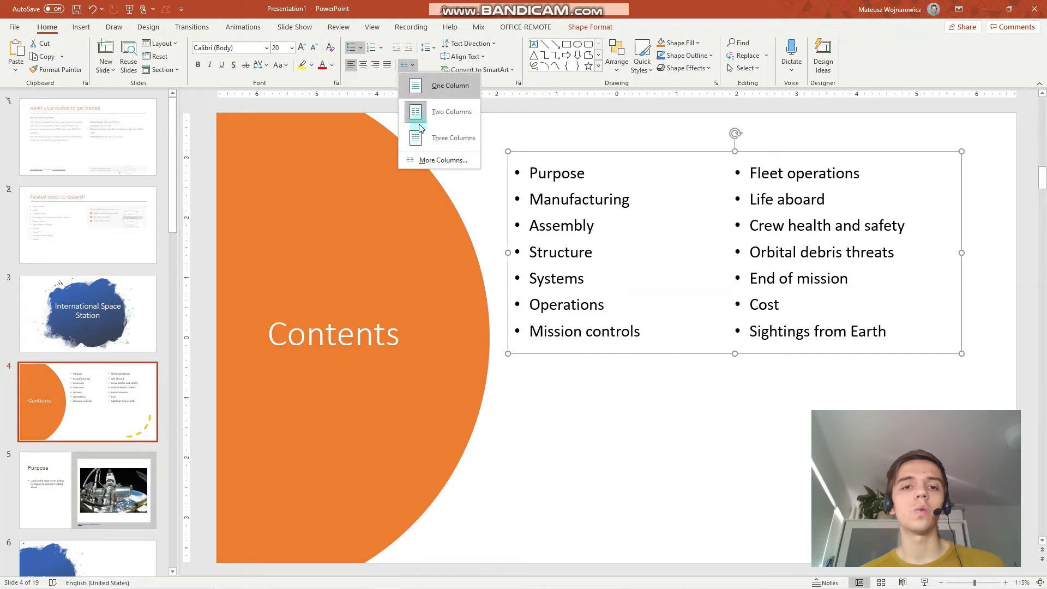
pyautogui.click(428, 162)
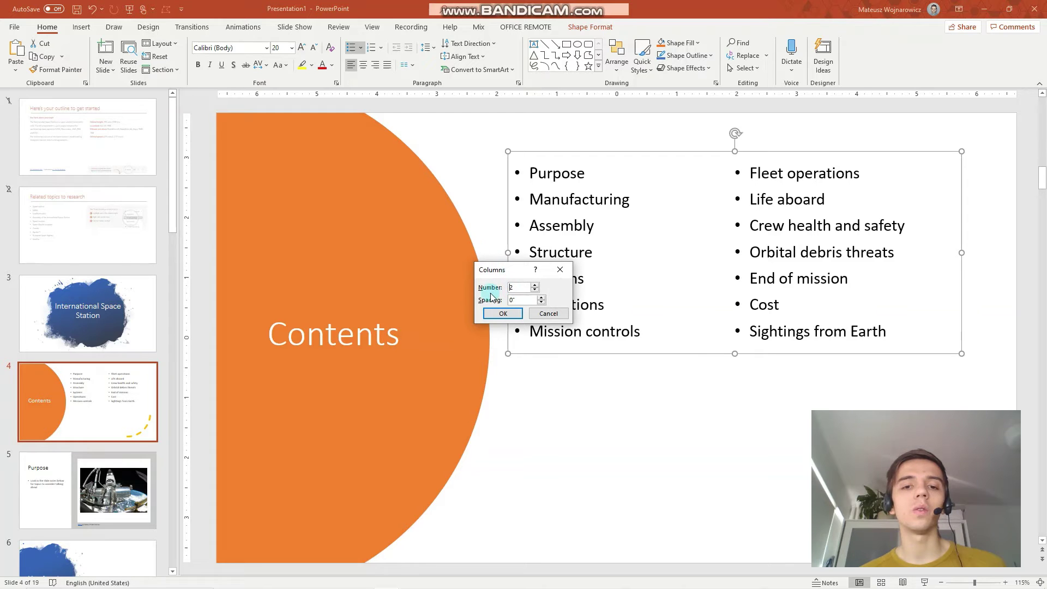
pyautogui.doubleClick(519, 291)
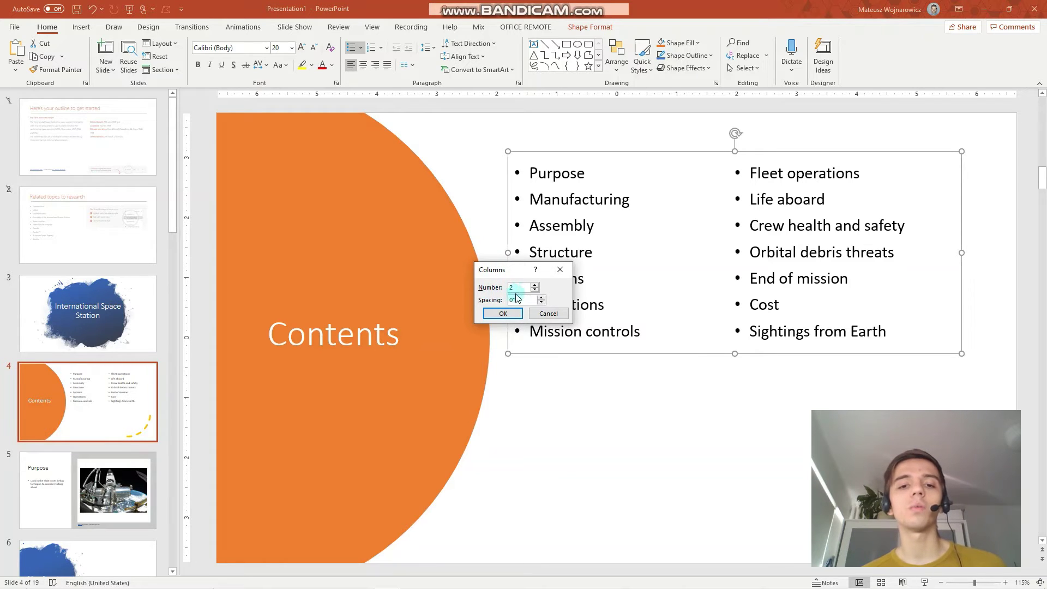
pyautogui.doubleClick(517, 300)
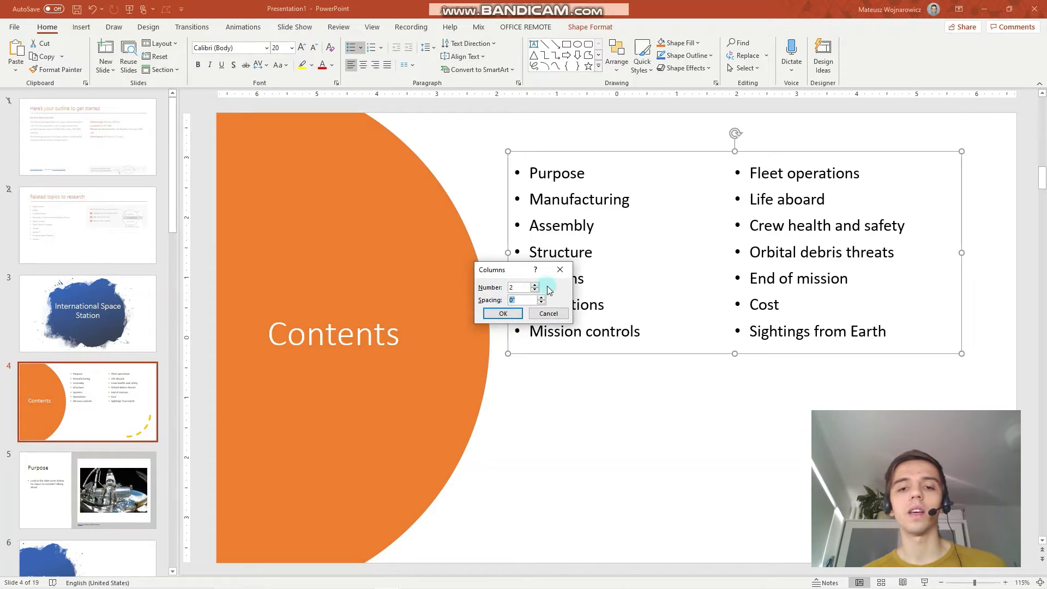
pyautogui.write('2')
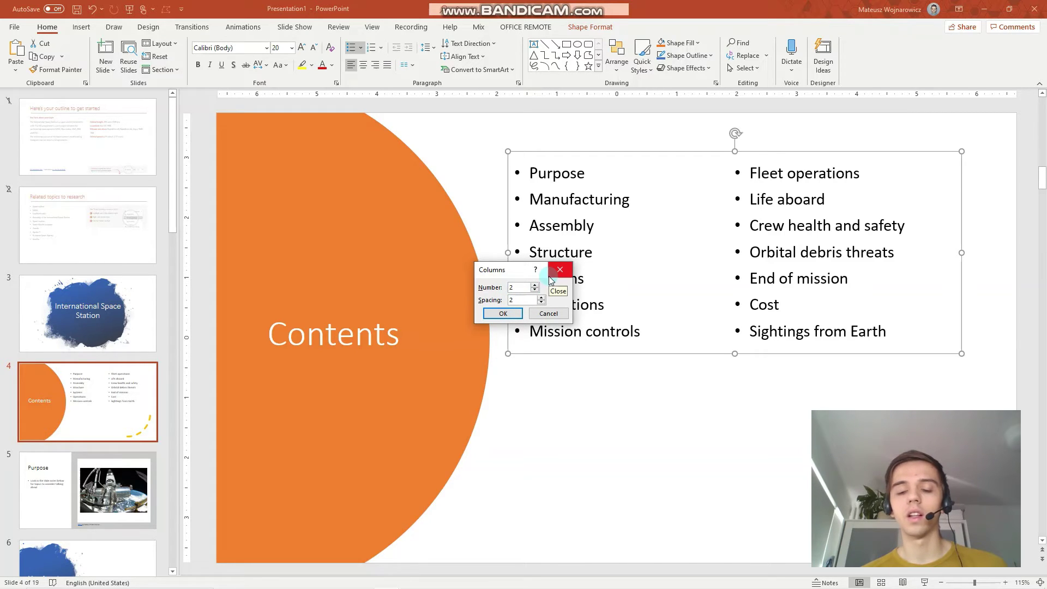
pyautogui.click(503, 313)
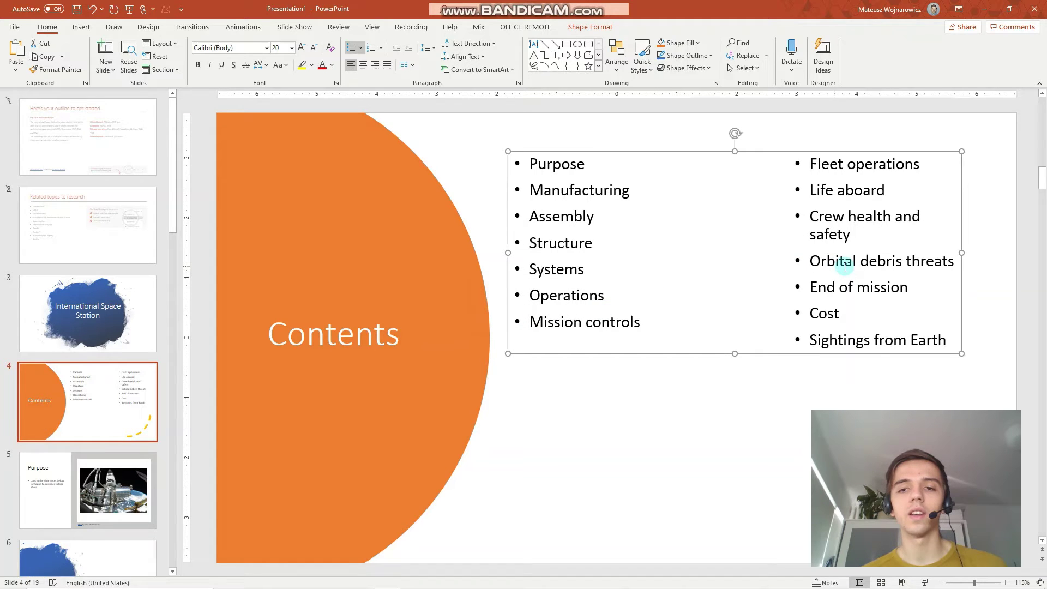
pyautogui.click(775, 240)
pyautogui.click(604, 225)
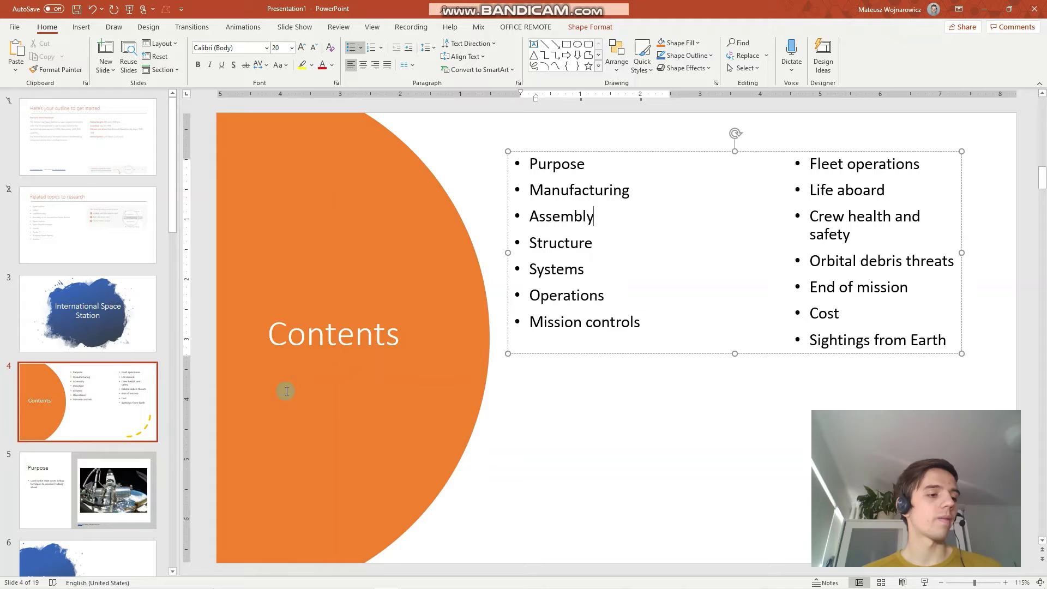
# Step: Reselect the list box and undo the column spacing and two-column layout
pyautogui.click(278, 241)
pyautogui.click(523, 176)
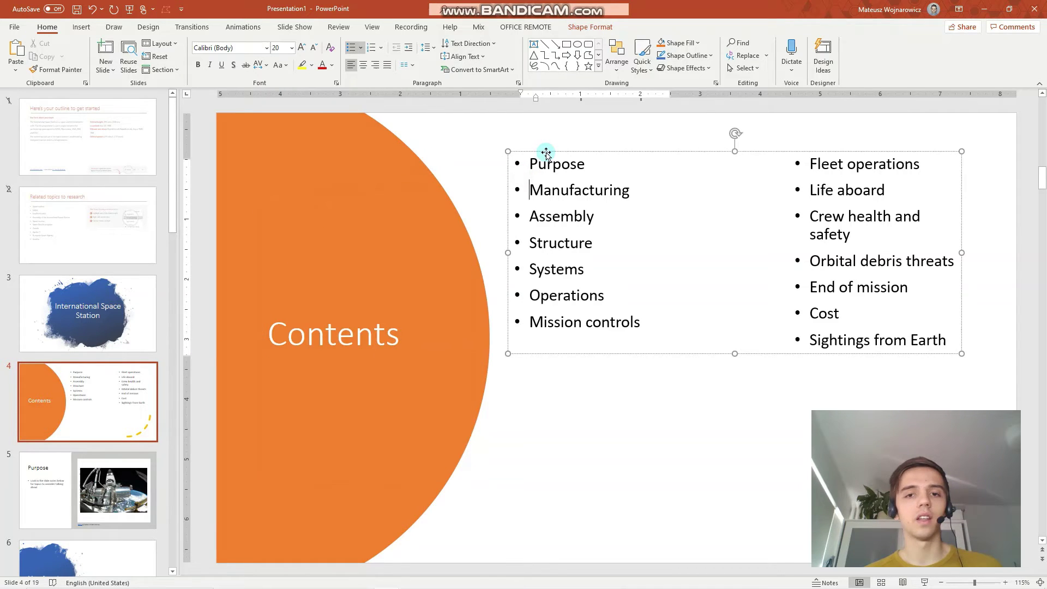
pyautogui.click(545, 152)
pyautogui.hotkey('ctrl', 'z')
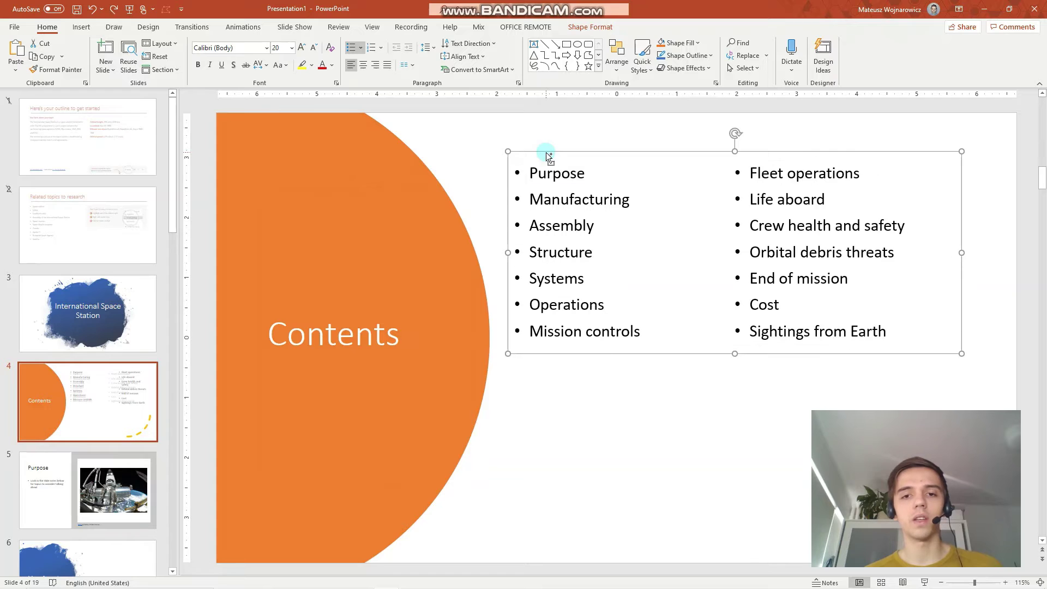
pyautogui.hotkey('ctrl', 'z')
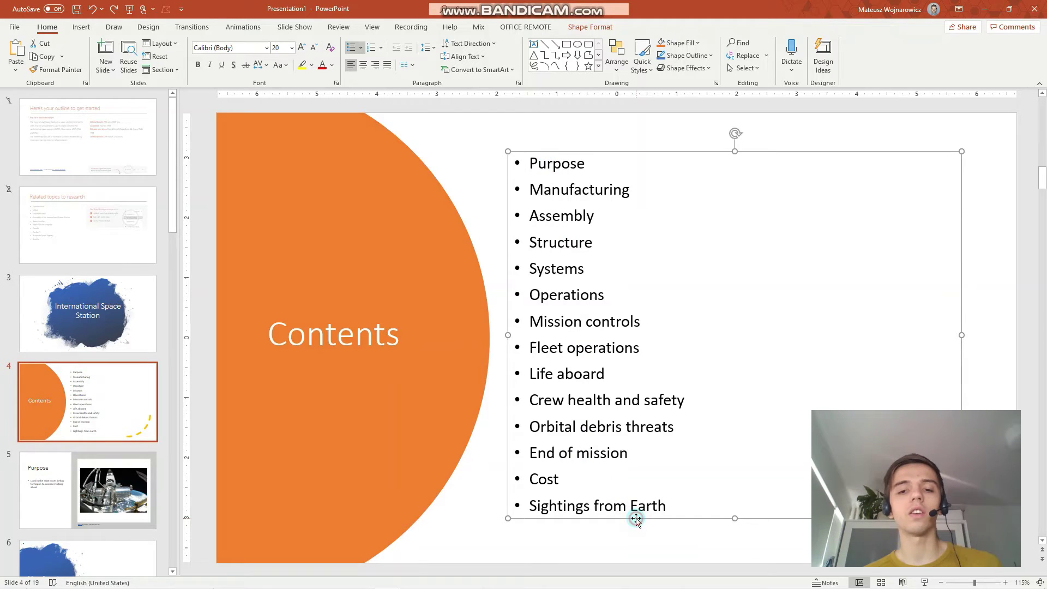
# Step: Remove and restore the round bullets on every Contents list item
pyautogui.click(351, 51)
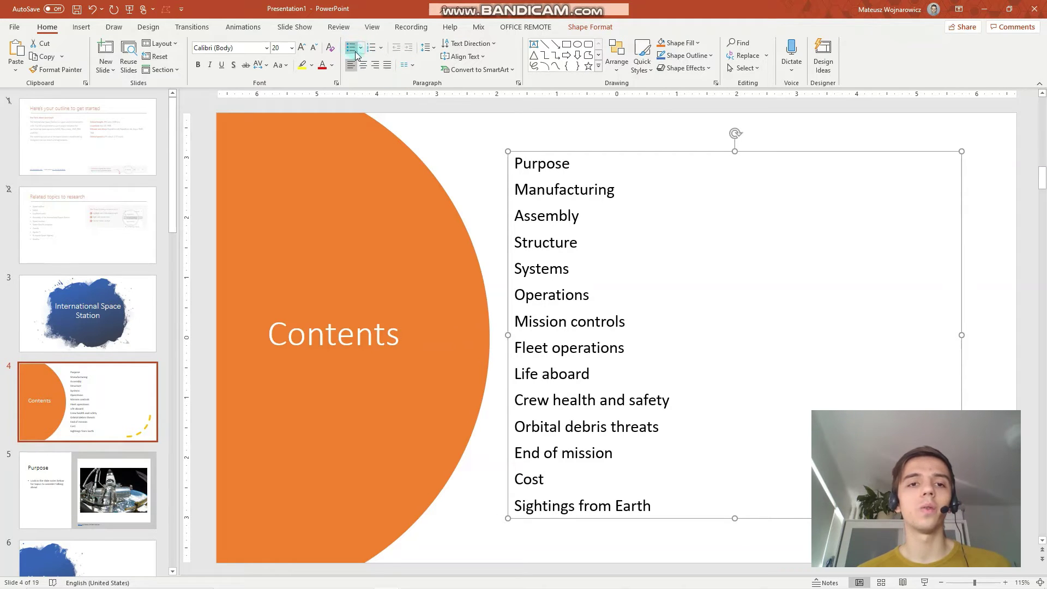
pyautogui.click(354, 47)
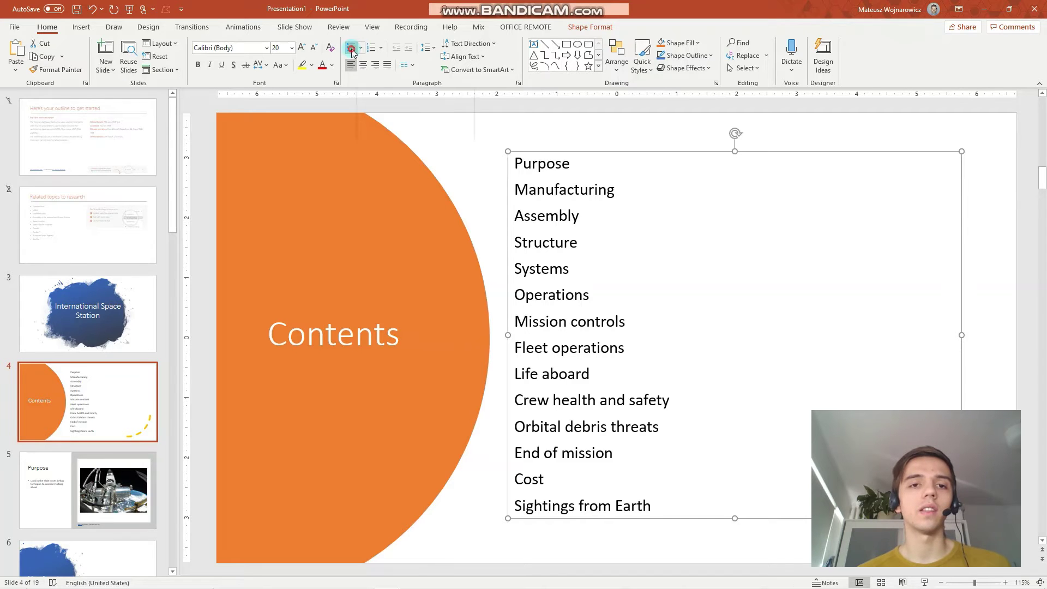
pyautogui.click(352, 51)
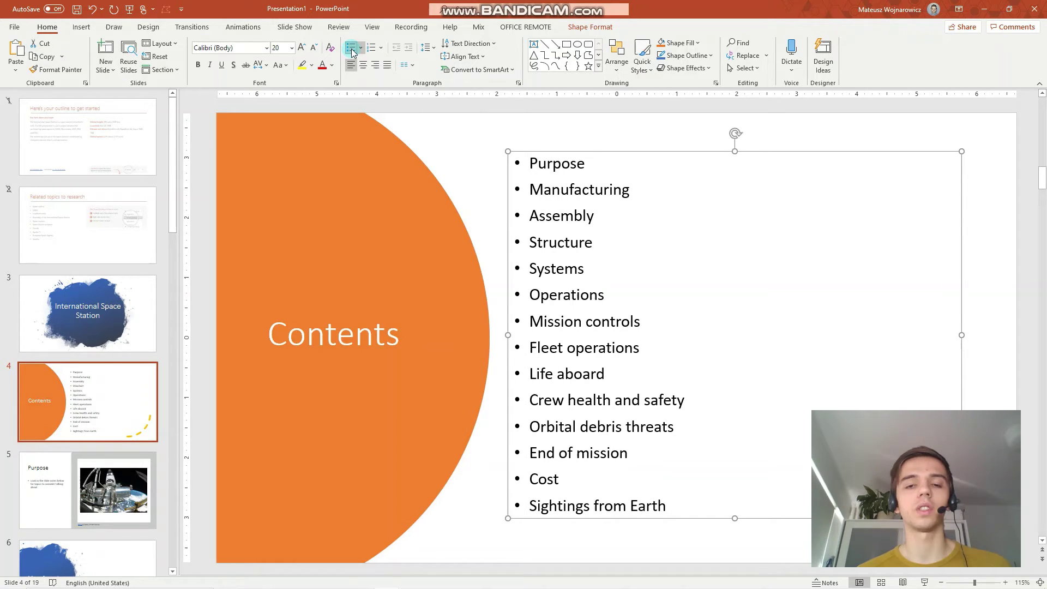
pyautogui.click(360, 49)
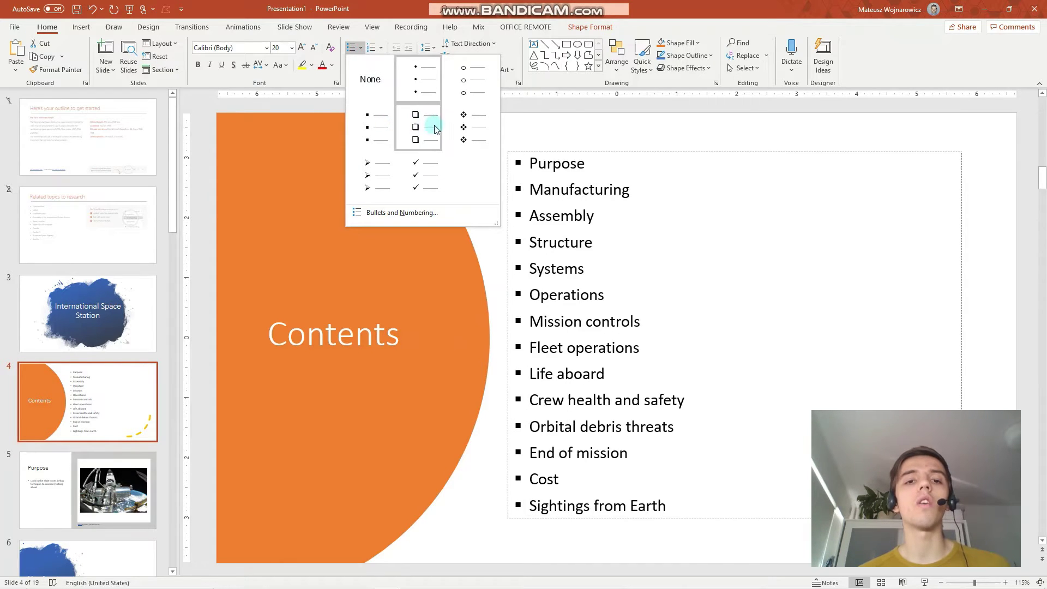
# Step: Change the Contents list bullets to a green ❖ four-diamond symbol in Bullets and Numbering
pyautogui.click(465, 128)
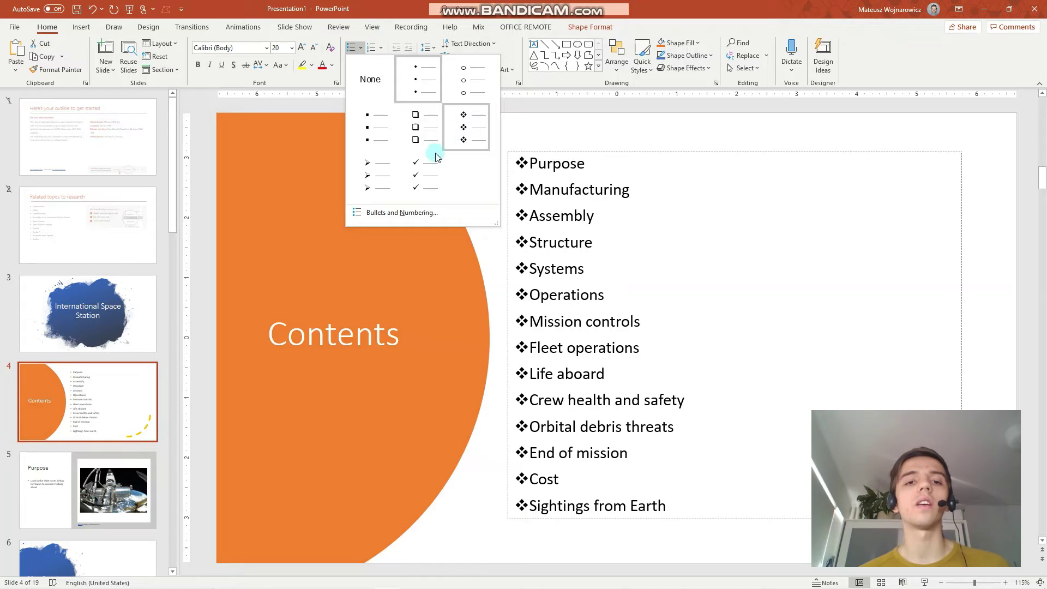
pyautogui.click(412, 213)
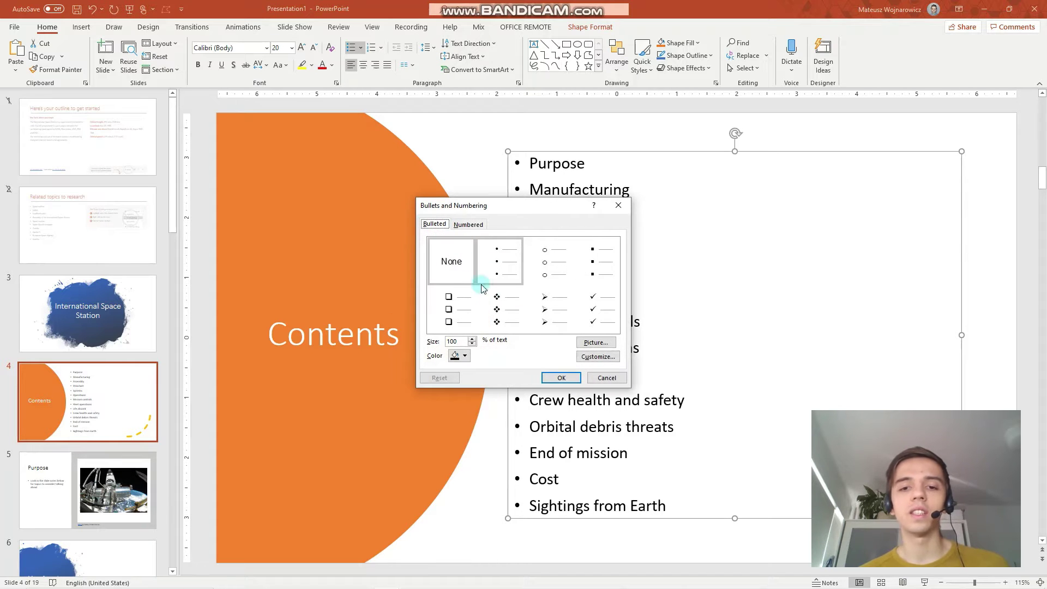
pyautogui.click(587, 357)
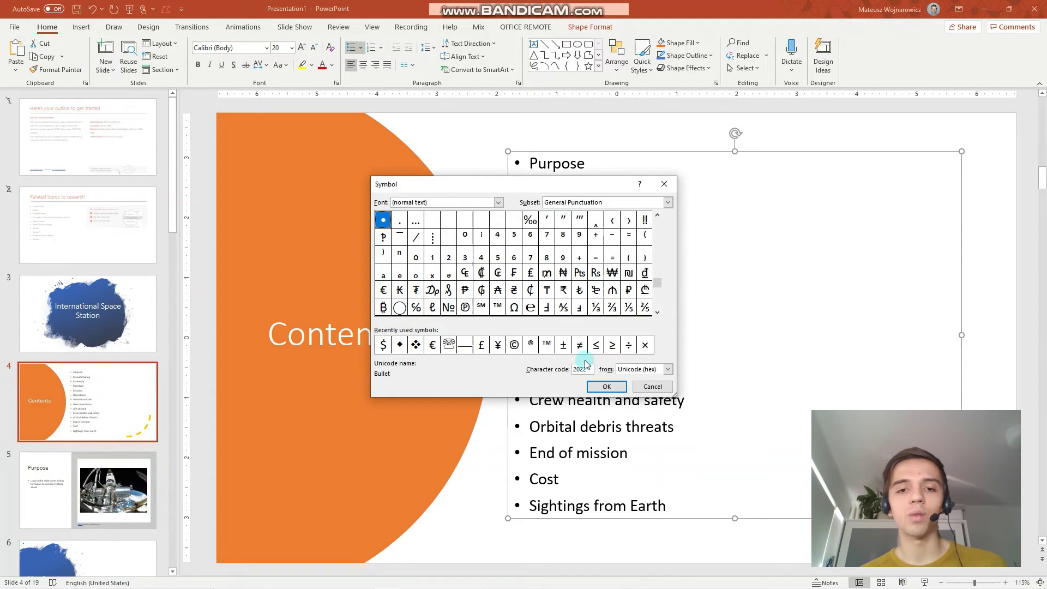
pyautogui.click(416, 345)
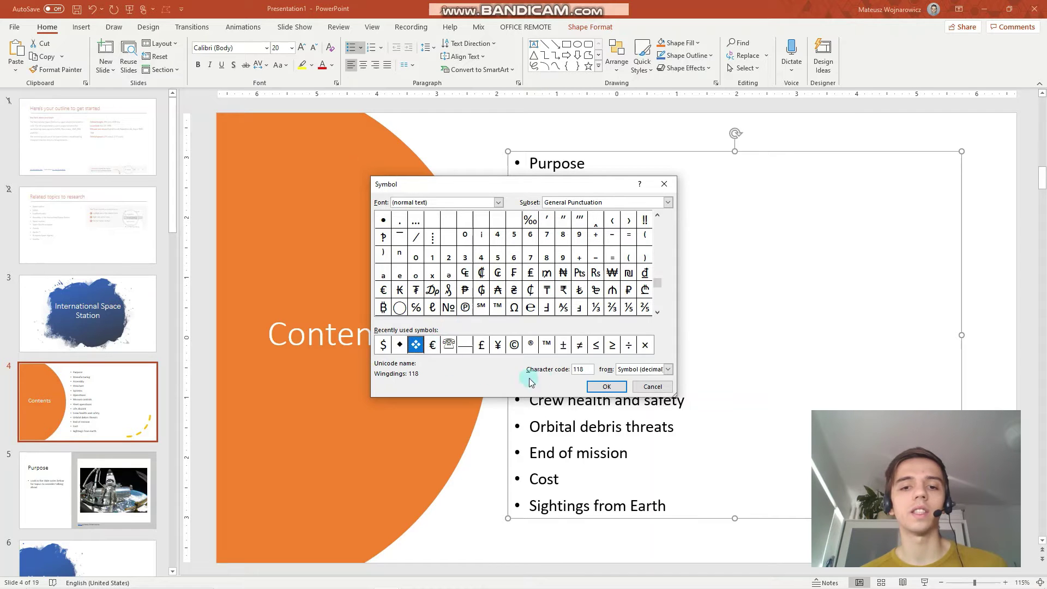
pyautogui.click(611, 388)
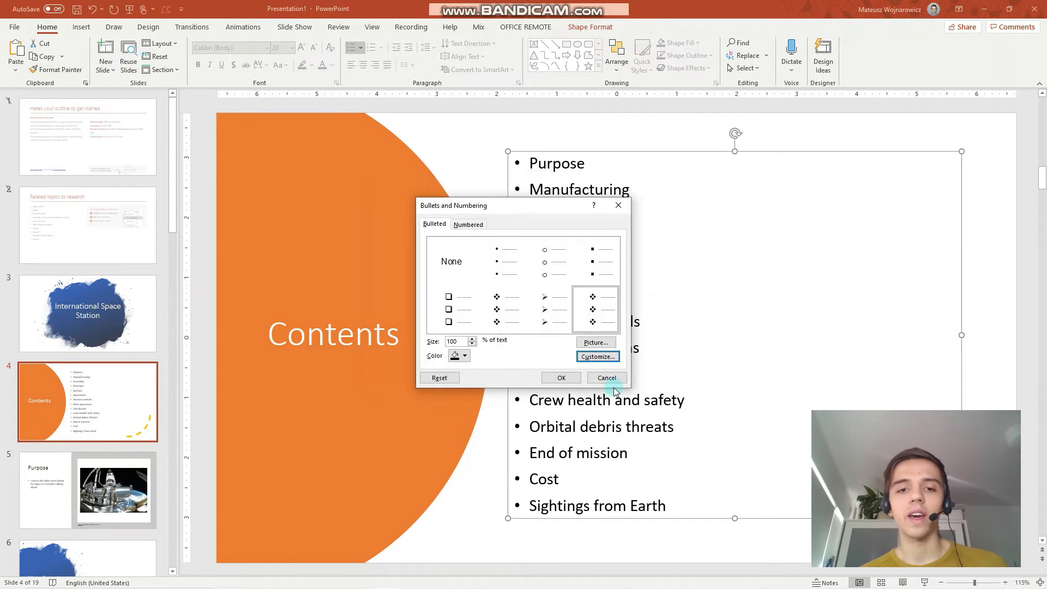
pyautogui.click(464, 355)
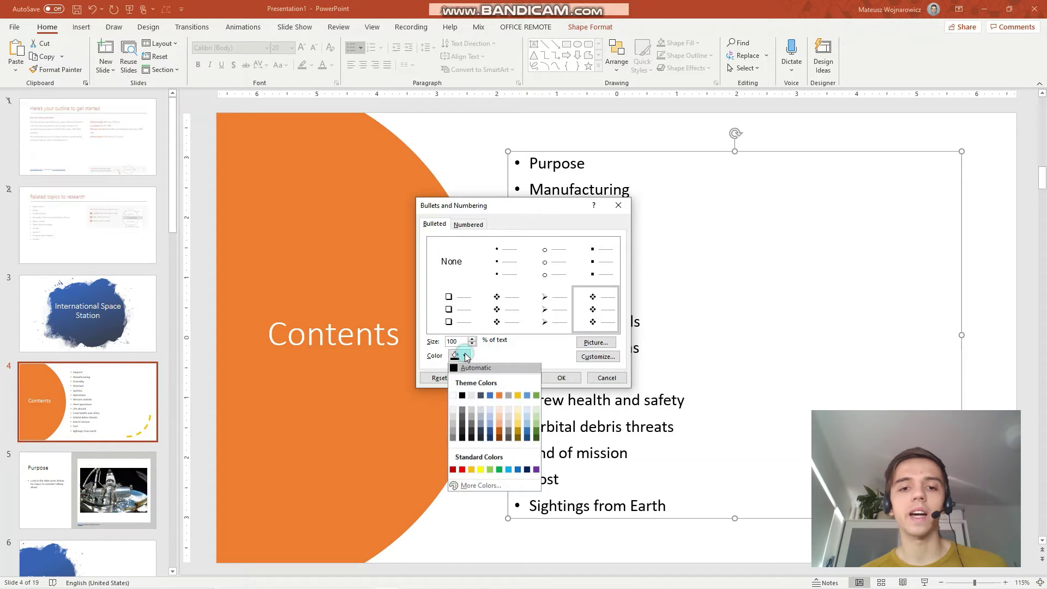
pyautogui.click(537, 397)
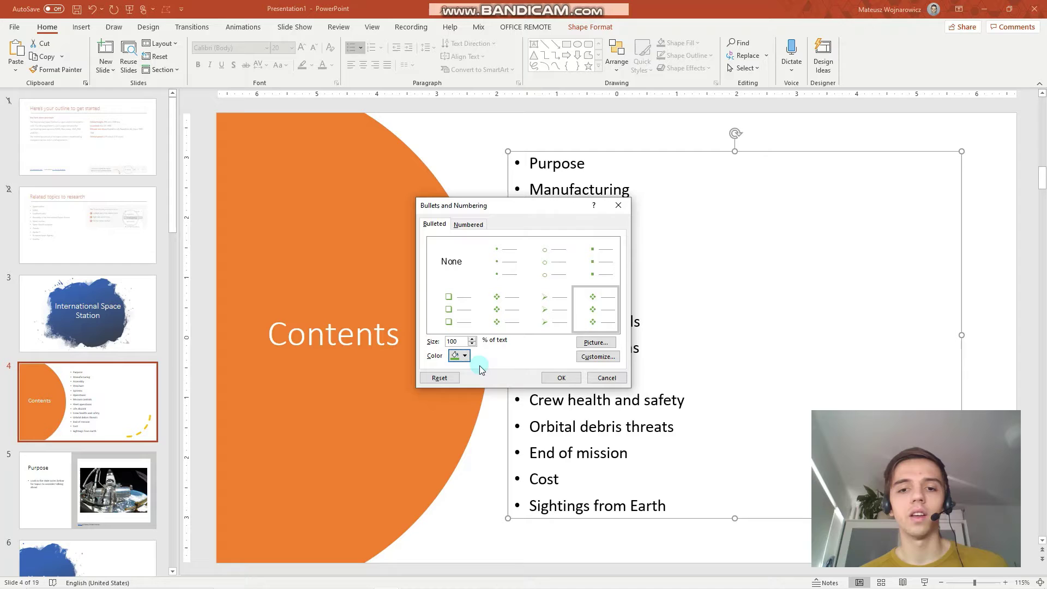
pyautogui.click(568, 377)
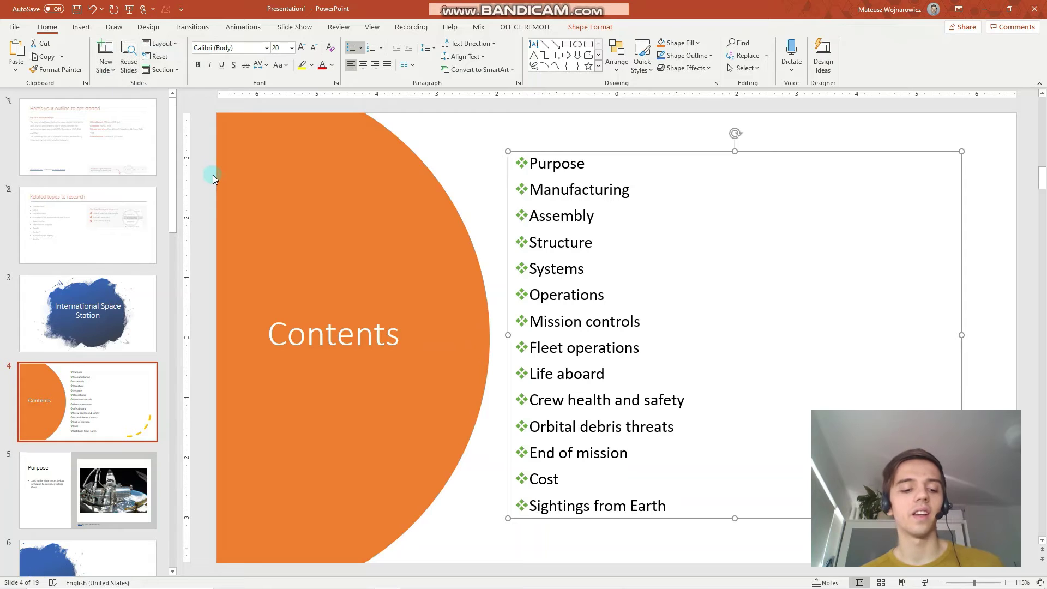
# Step: Undo the diamond bullets and number the Contents list 1 to 14, leaving the numbering settings unchanged
pyautogui.hotkey('ctrl', 'z')
pyautogui.hotkey('ctrl', 'z')
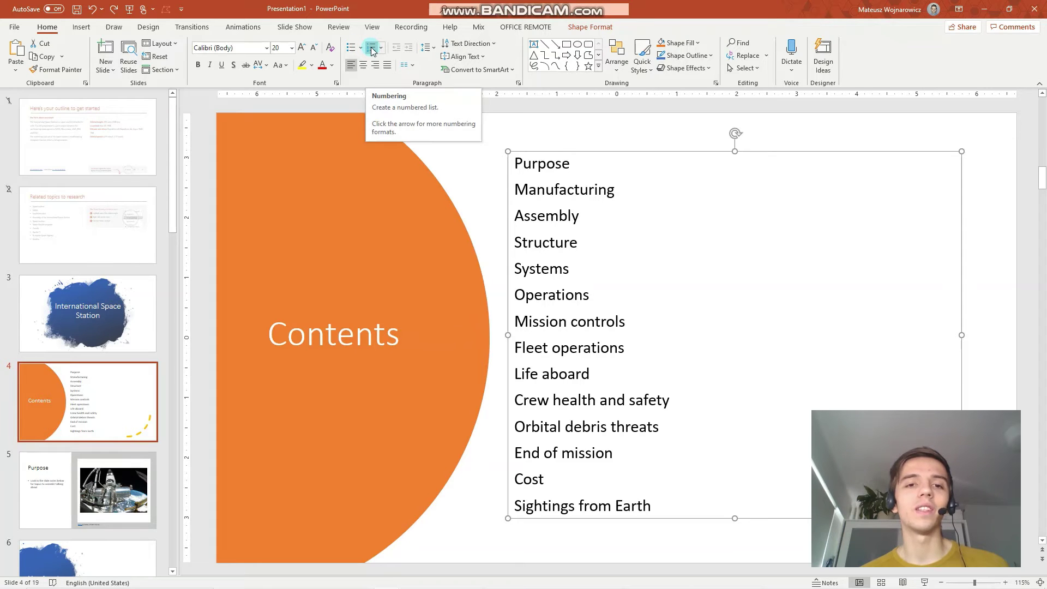
pyautogui.click(371, 47)
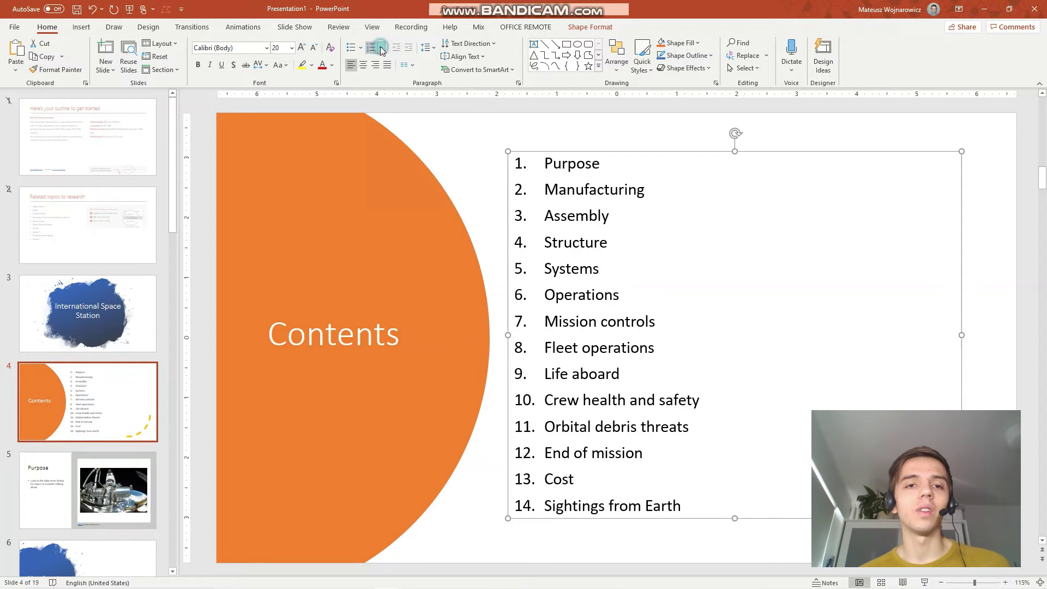
pyautogui.click(382, 49)
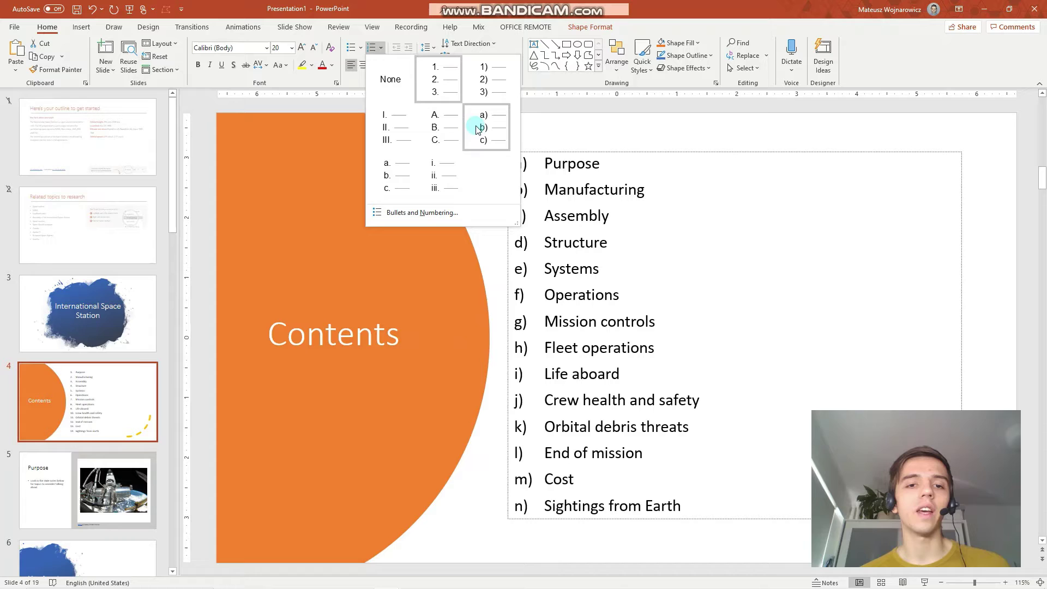
pyautogui.click(440, 211)
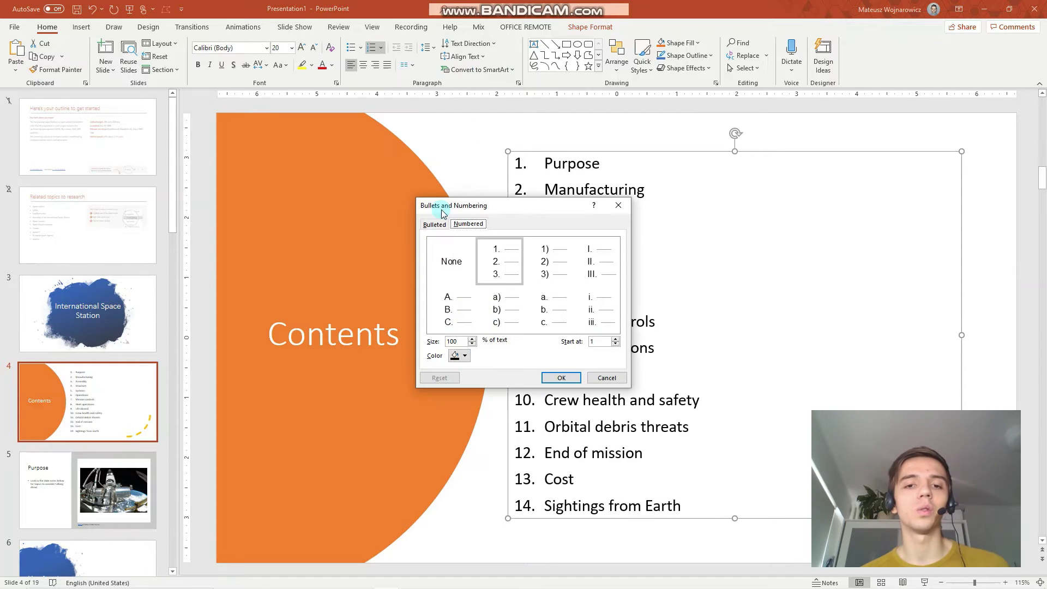
pyautogui.click(619, 205)
pyautogui.press('Escape')
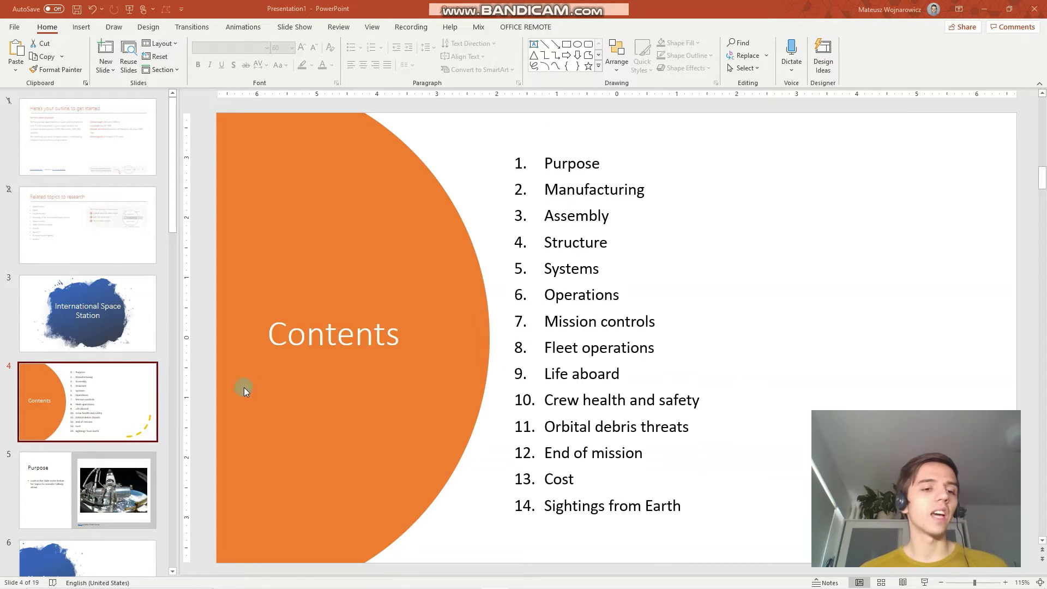
# Step: Go to slide 3 and select the 'International Space Station' title text
pyautogui.click(94, 325)
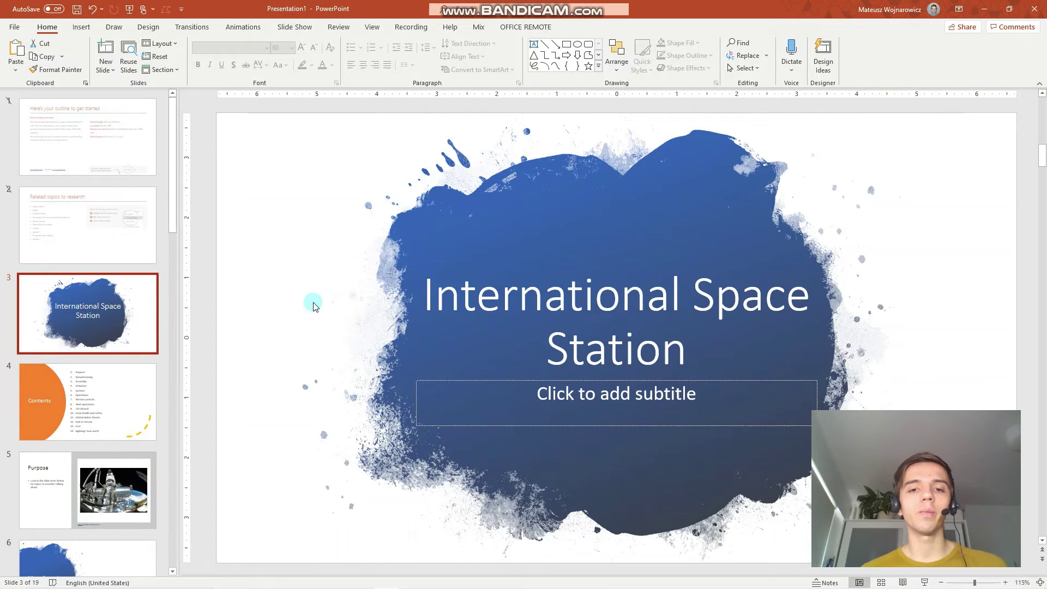
pyautogui.click(313, 306)
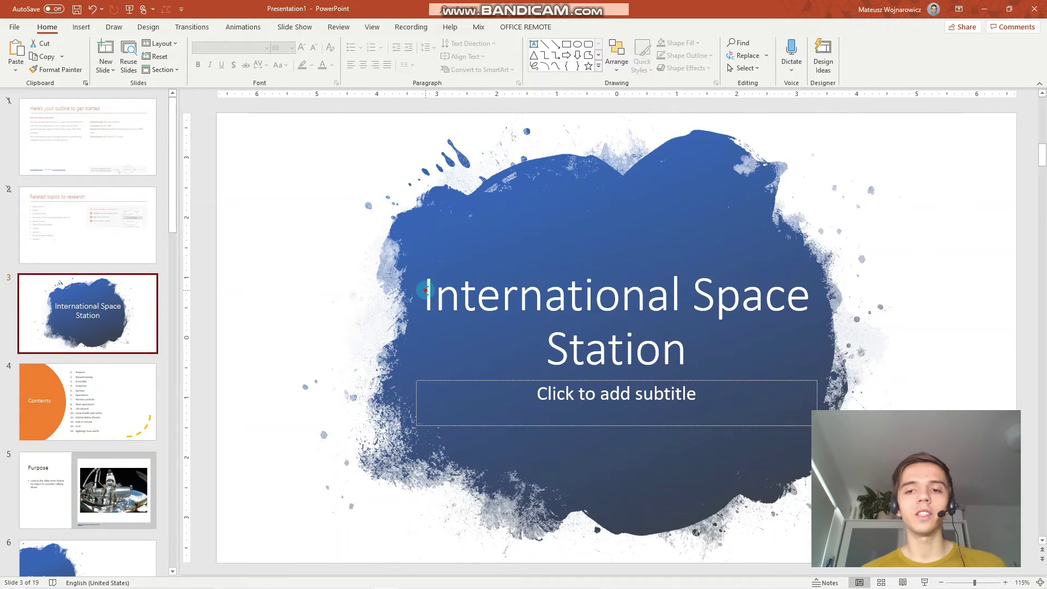
pyautogui.moveTo(425, 290); pyautogui.dragTo(673, 354)
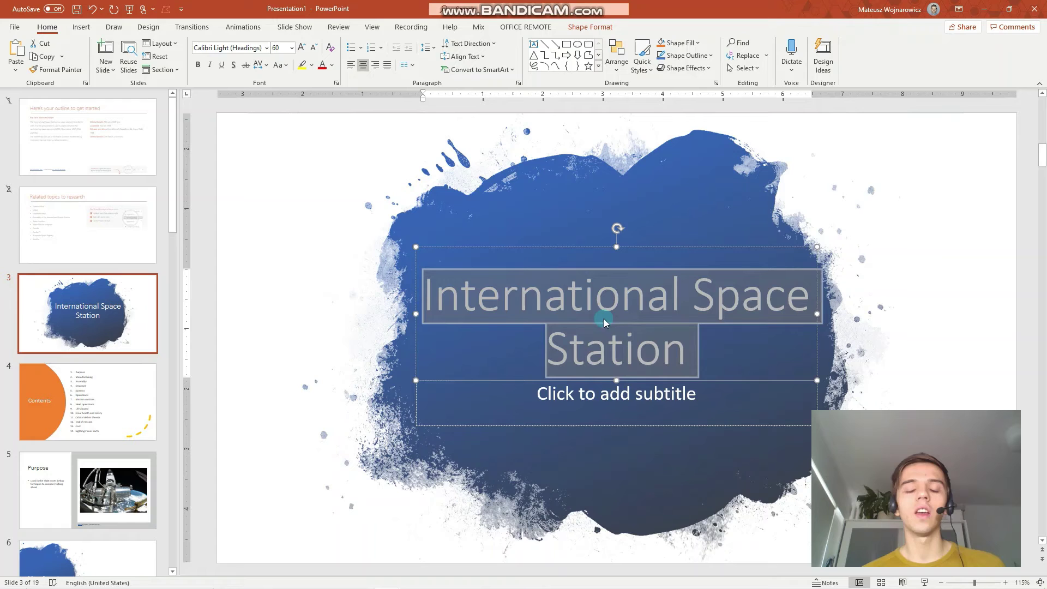
pyautogui.rightClick(594, 302)
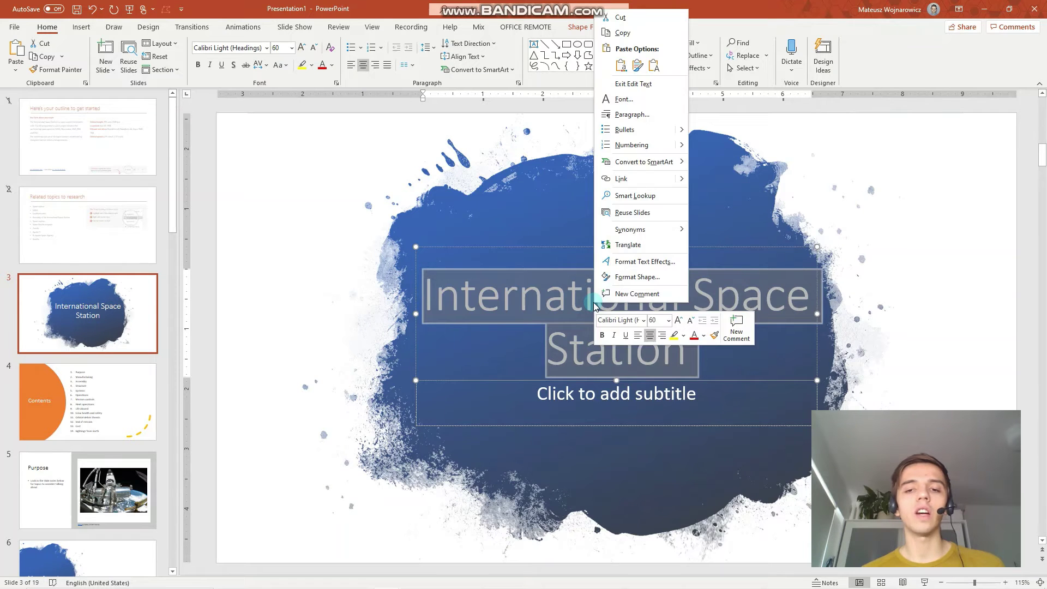
pyautogui.click(610, 181)
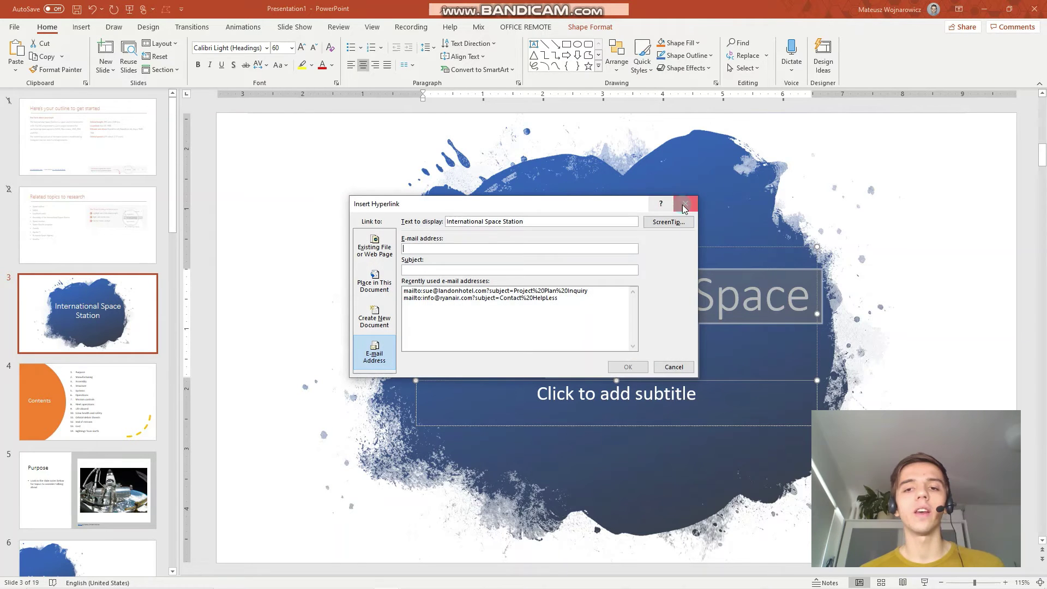
pyautogui.click(682, 206)
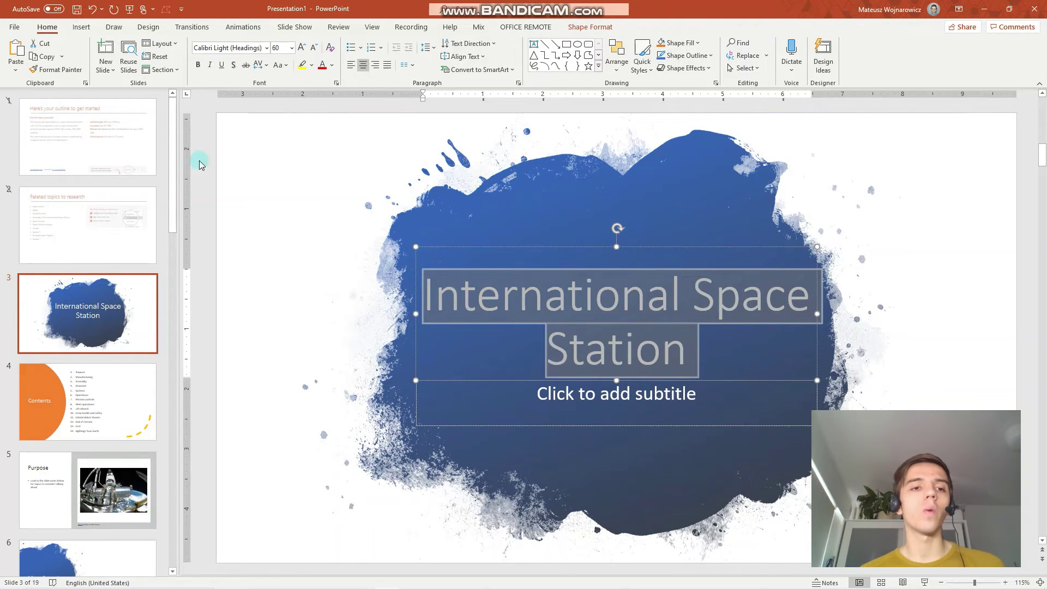
pyautogui.click(82, 27)
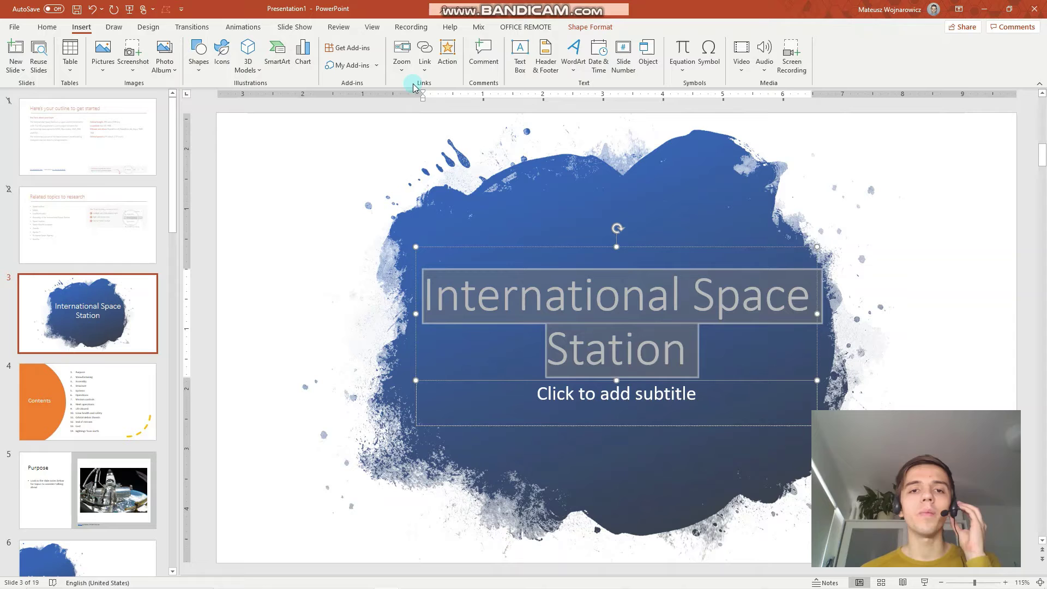
pyautogui.click(425, 50)
pyautogui.click(373, 252)
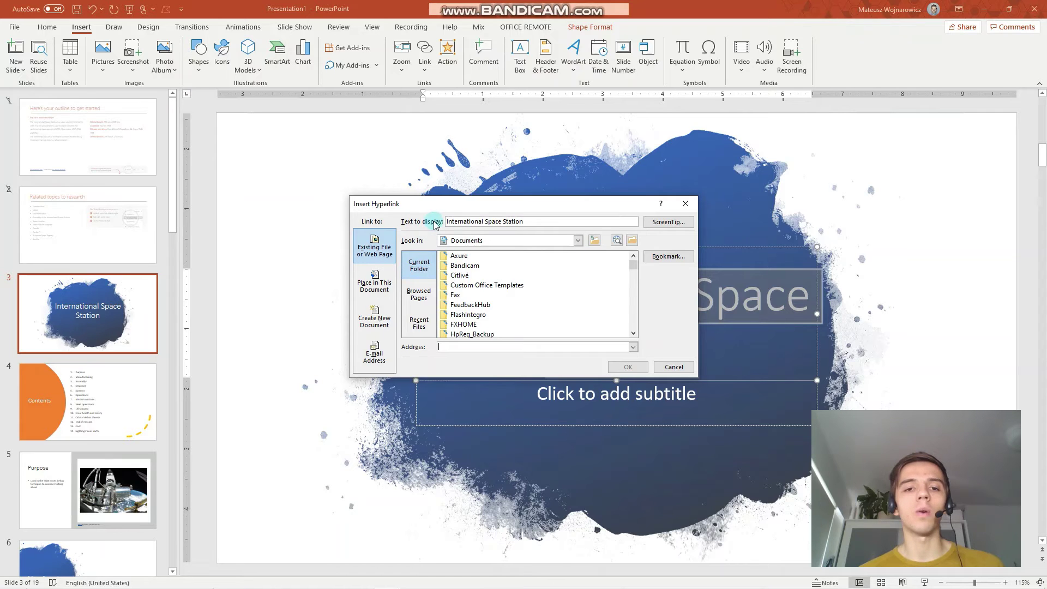
pyautogui.moveTo(489, 212); pyautogui.dragTo(567, 311)
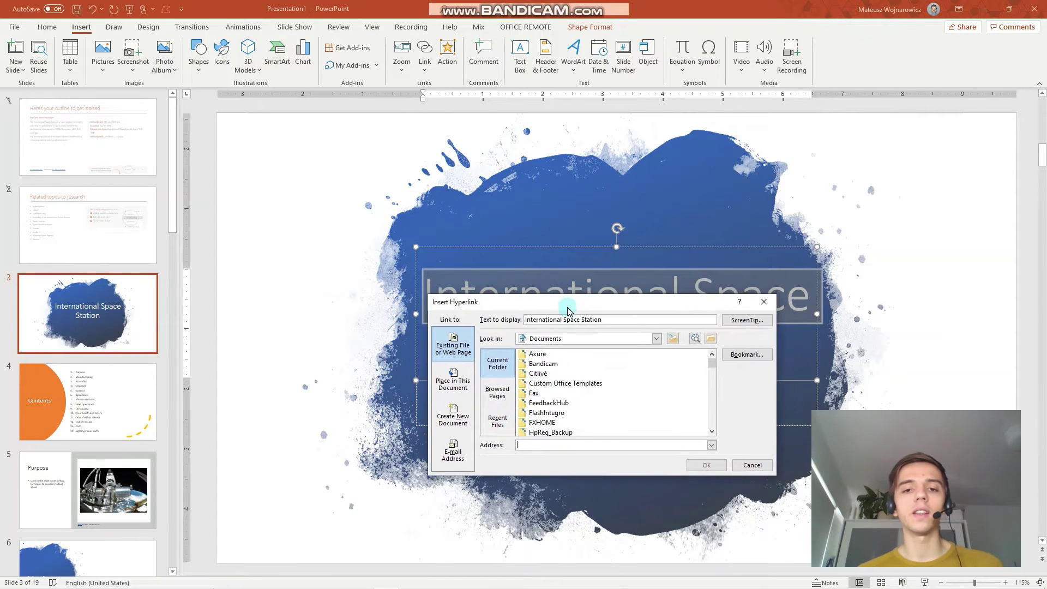
pyautogui.click(556, 447)
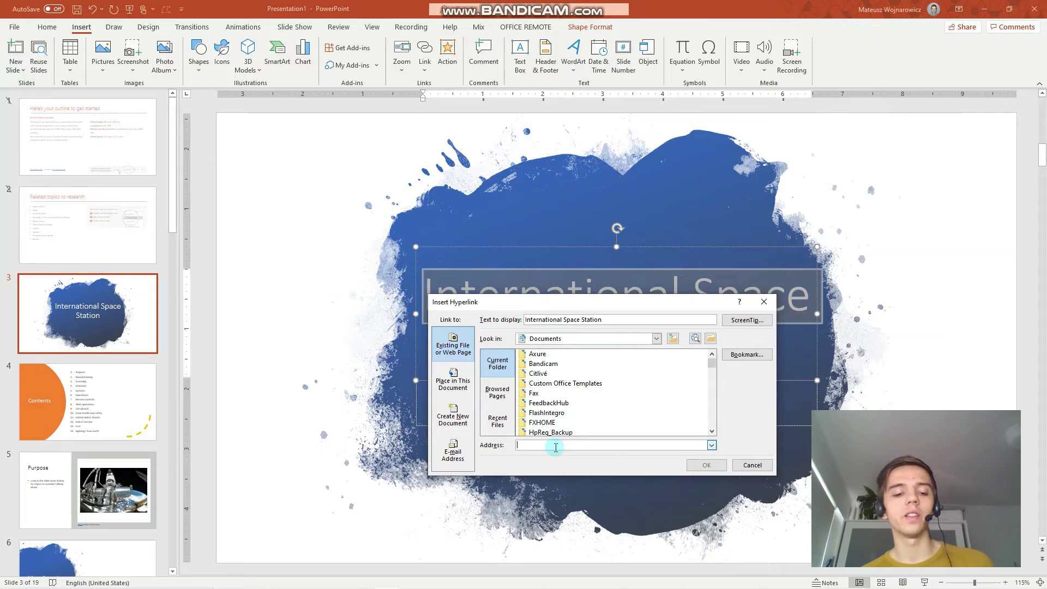
pyautogui.write('https://en.wikipedia.org/wiki/International_Space_Station')
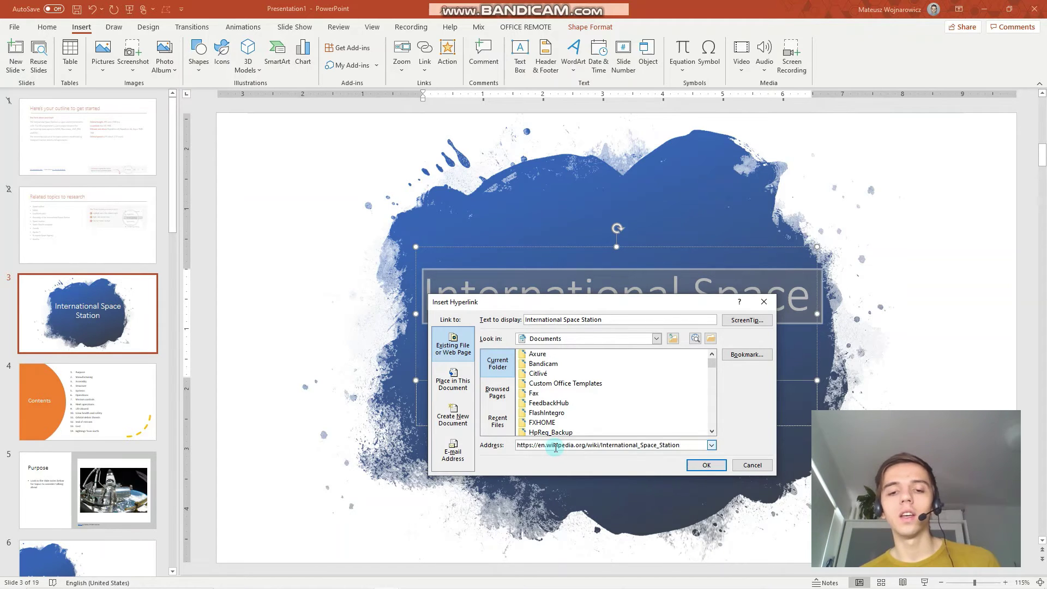
pyautogui.moveTo(583, 304); pyautogui.dragTo(553, 197)
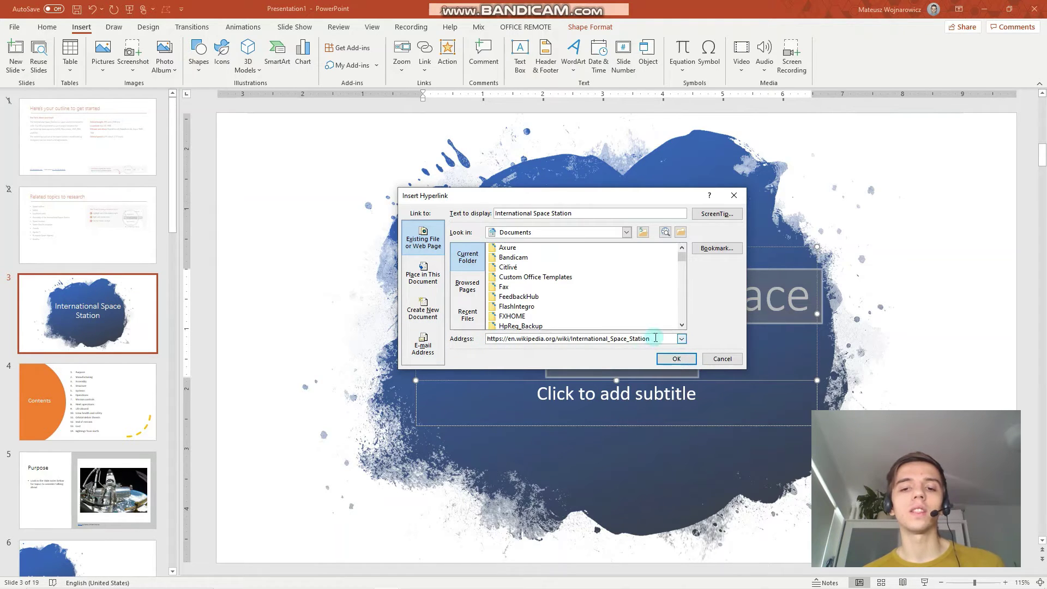
pyautogui.click(677, 359)
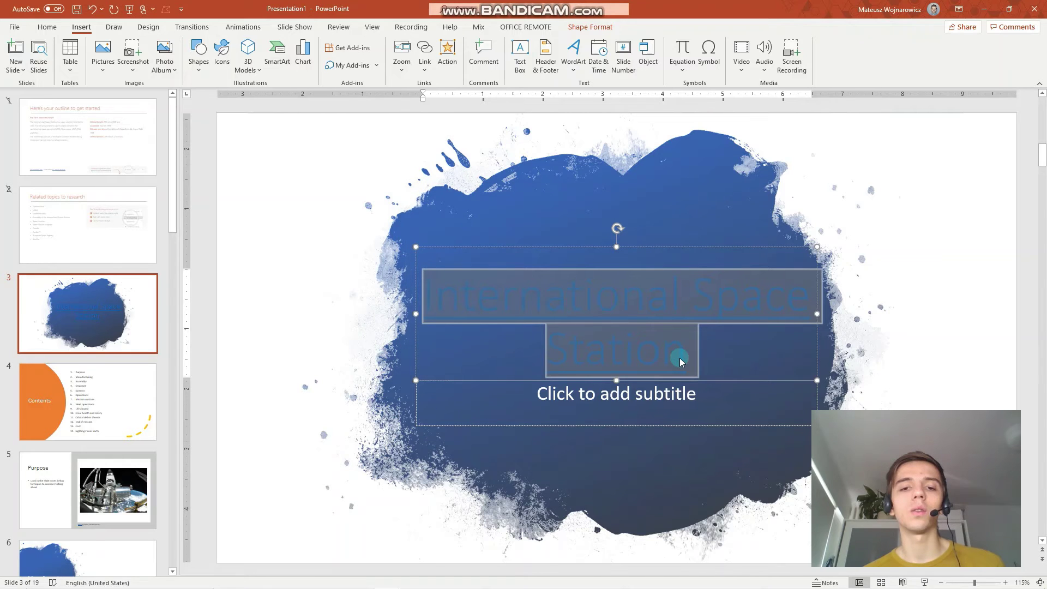
pyautogui.click(866, 315)
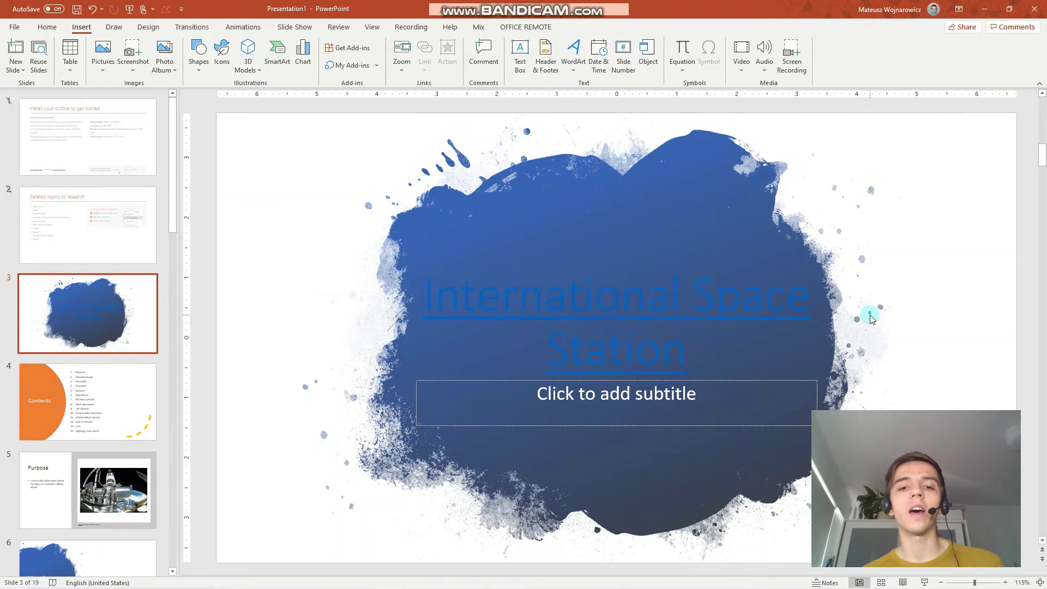
pyautogui.click(652, 310)
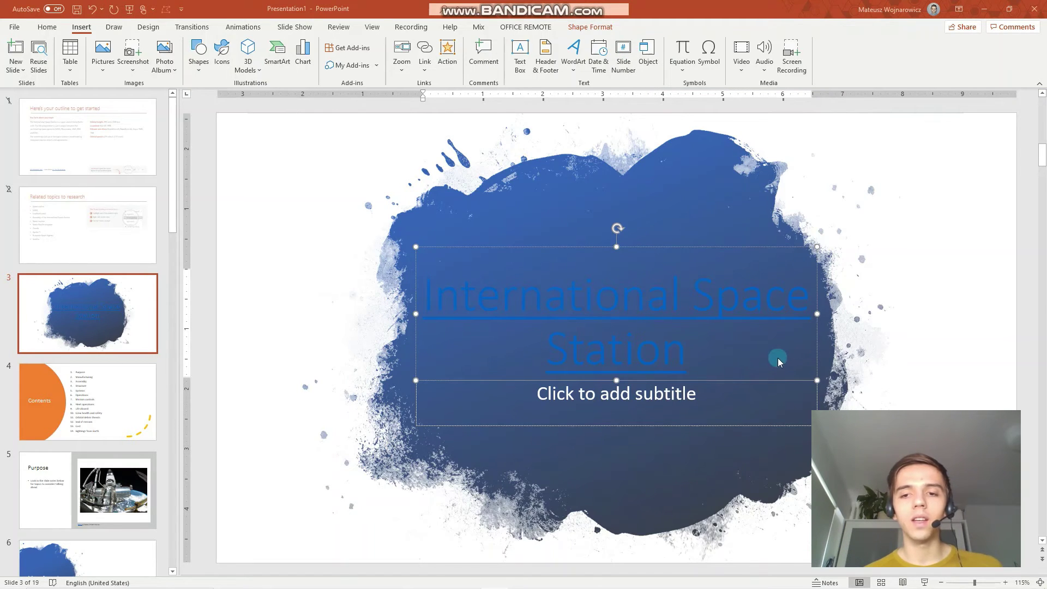
pyautogui.click(818, 356)
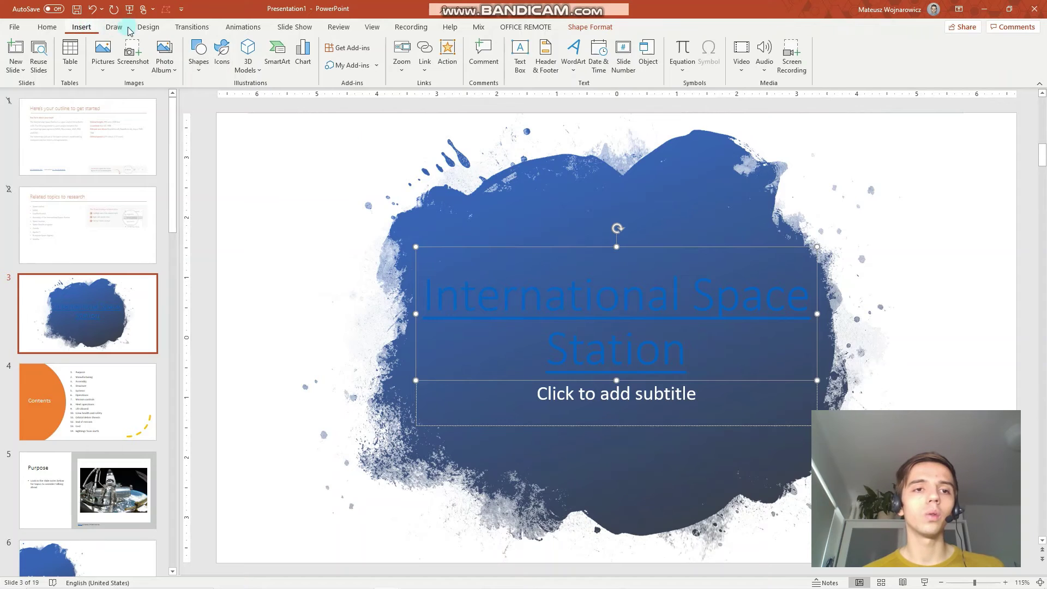
# Step: Create and save a custom theme colour set with Hyperlink set to Gold, Accent 4
pyautogui.click(147, 27)
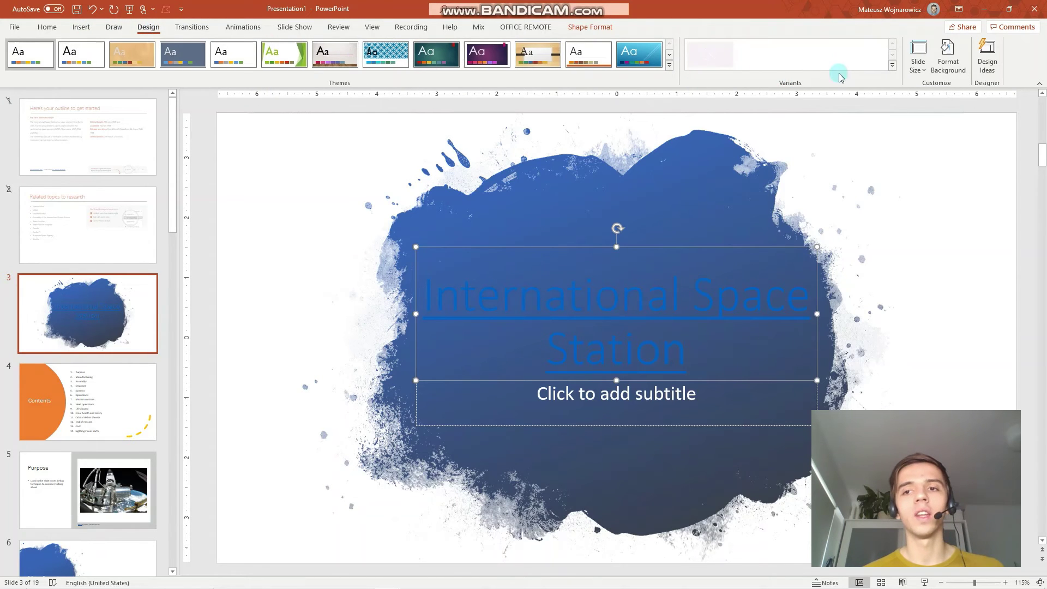
pyautogui.click(893, 66)
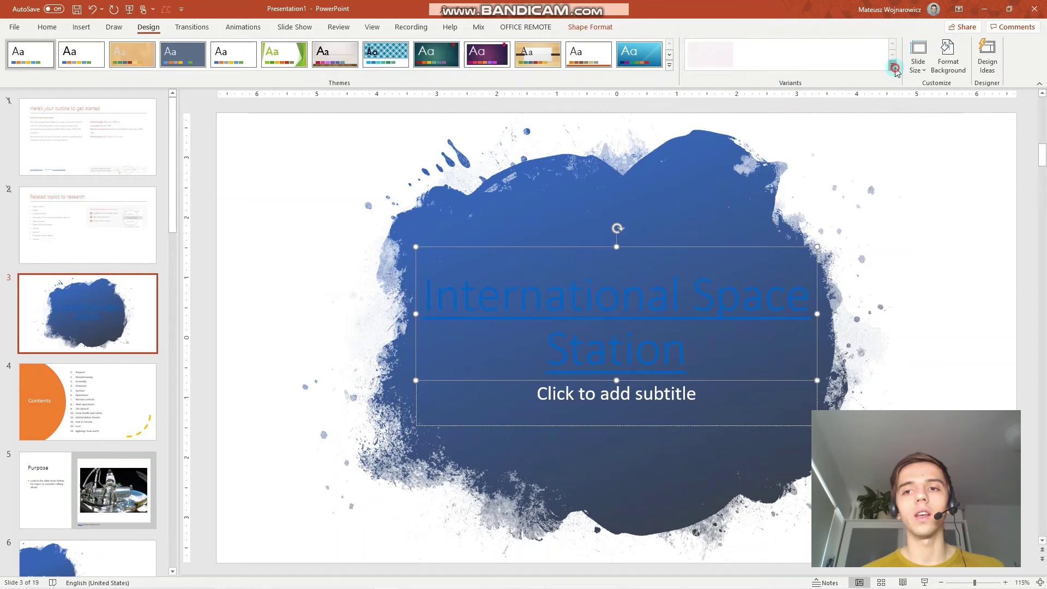
pyautogui.moveTo(892, 83)
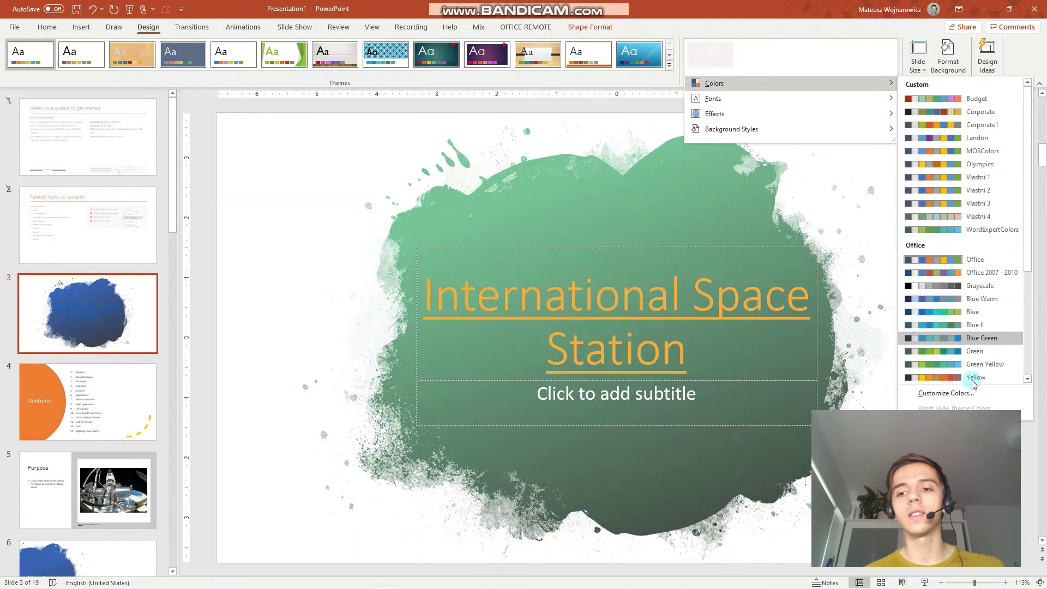
pyautogui.click(963, 393)
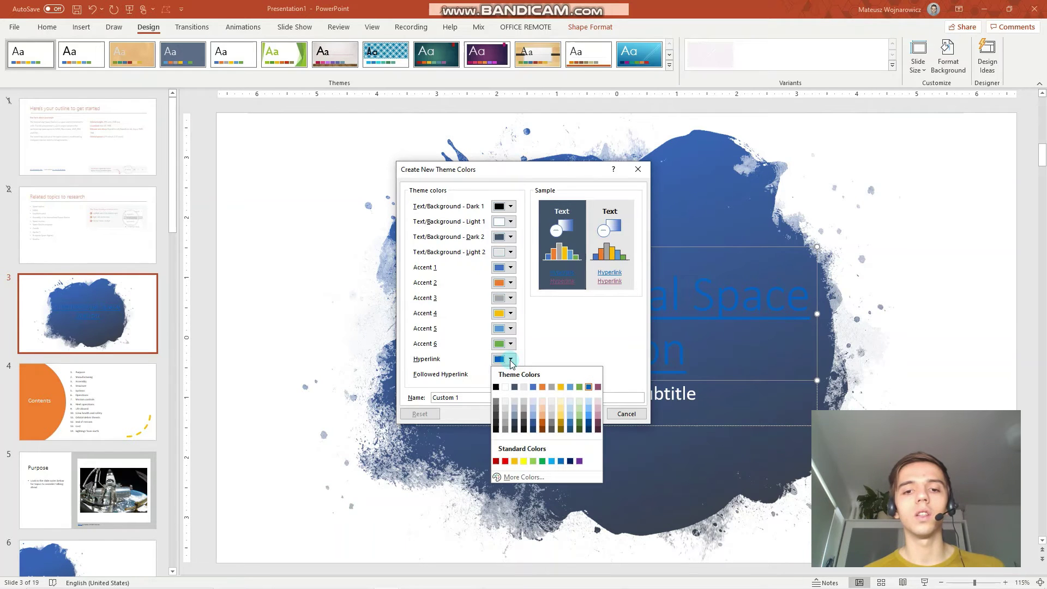
pyautogui.click(512, 361)
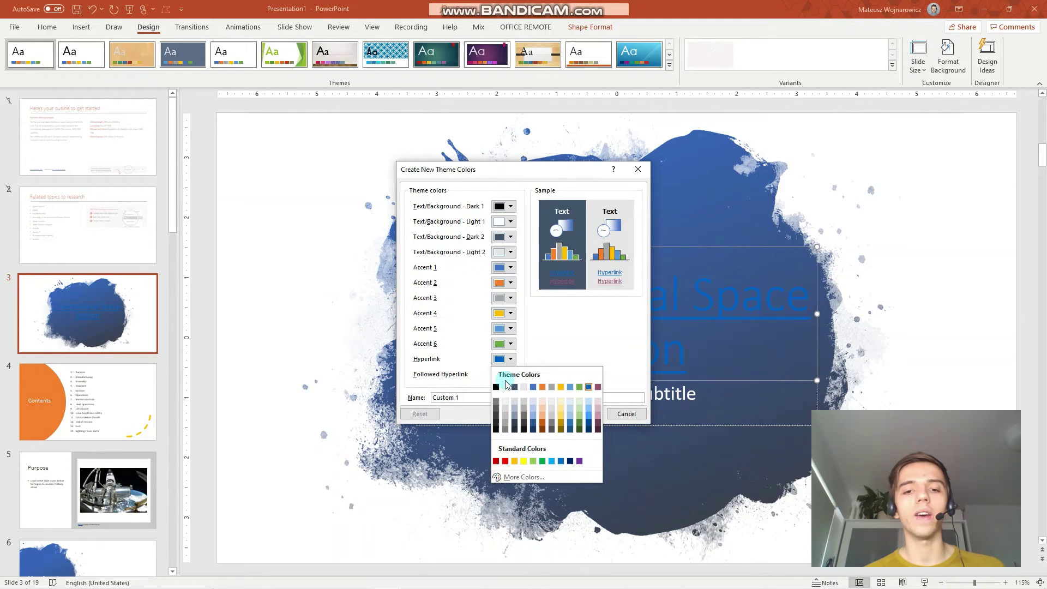
pyautogui.click(563, 388)
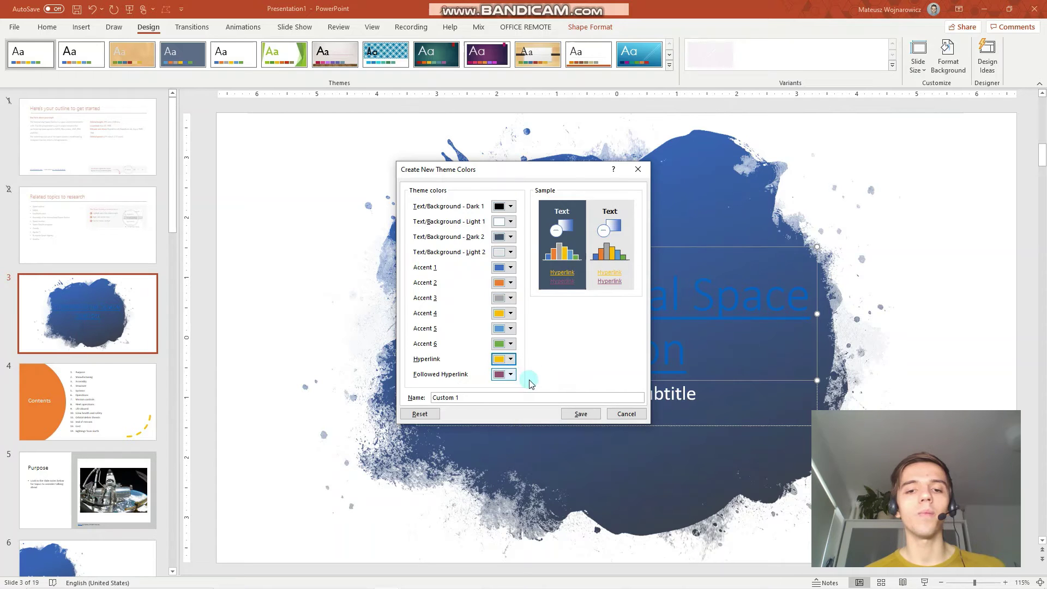
pyautogui.click(574, 416)
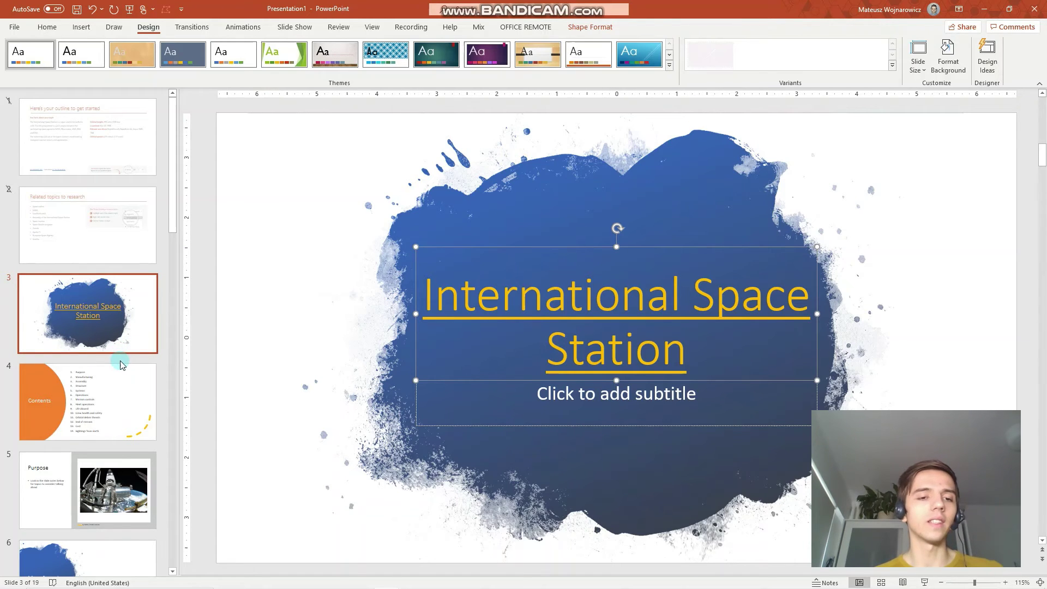
# Step: Add a section named 'Mission controls' starting at slide 11
pyautogui.moveTo(121, 358)
pyautogui.mouseDown()
pyautogui.moveTo(155, 325)
pyautogui.moveTo(176, 221)
pyautogui.moveTo(165, 387)
pyautogui.moveTo(128, 374)
pyautogui.mouseUp()
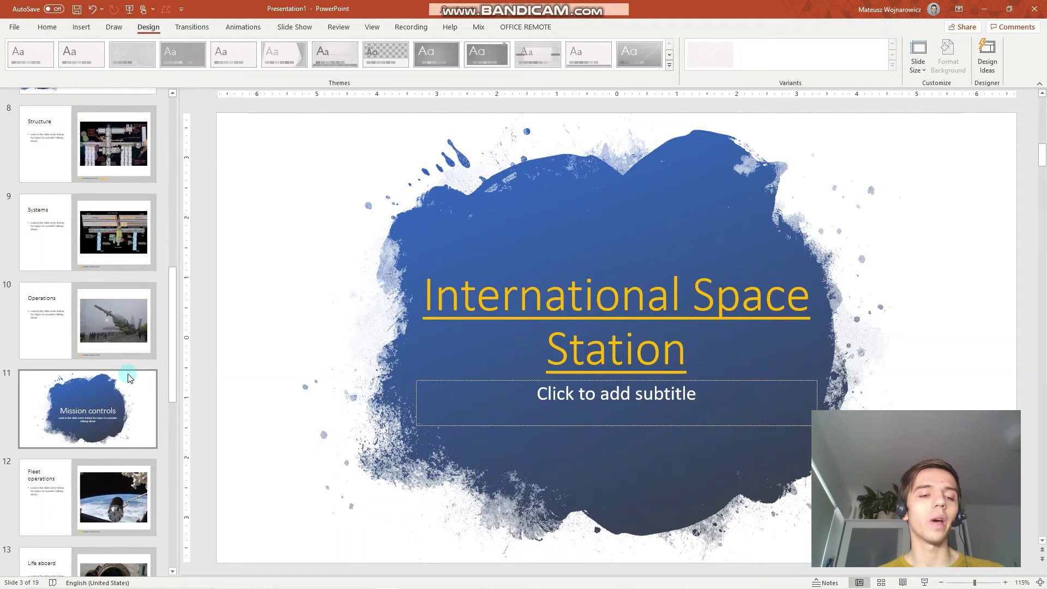
pyautogui.click(126, 364)
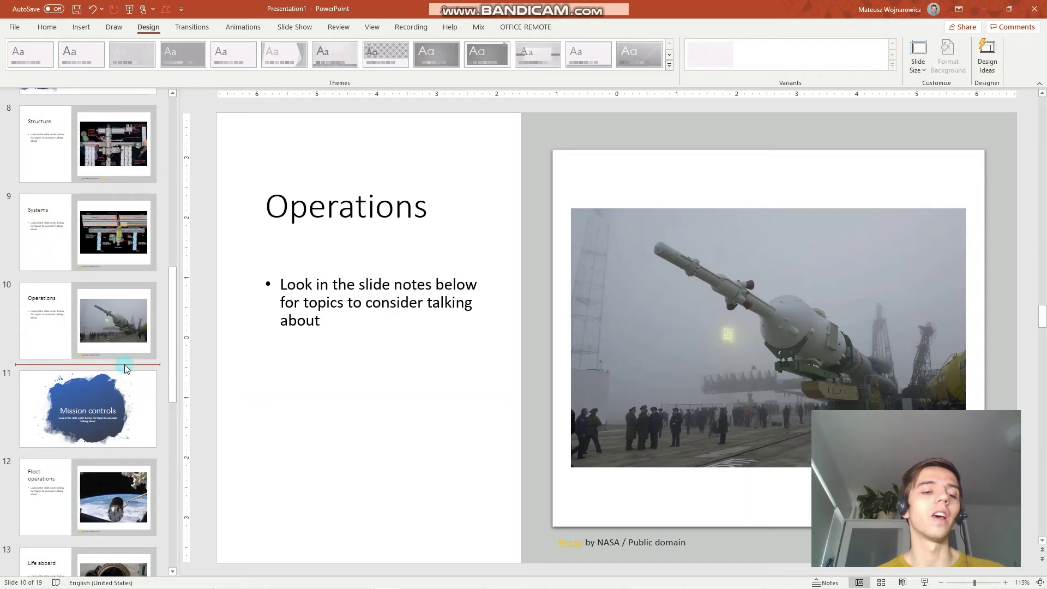
pyautogui.rightClick(122, 365)
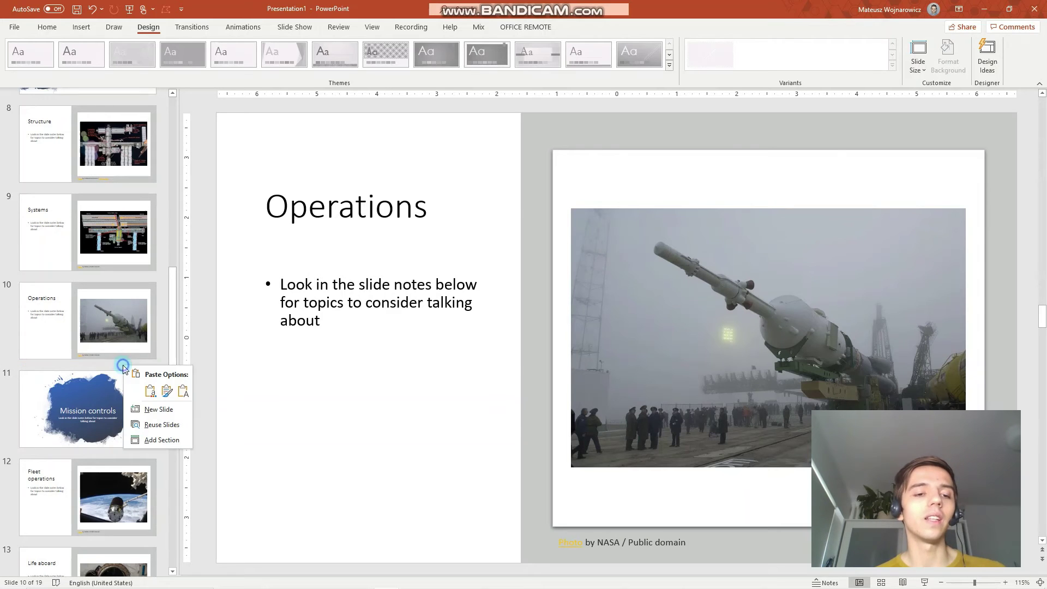
pyautogui.click(156, 444)
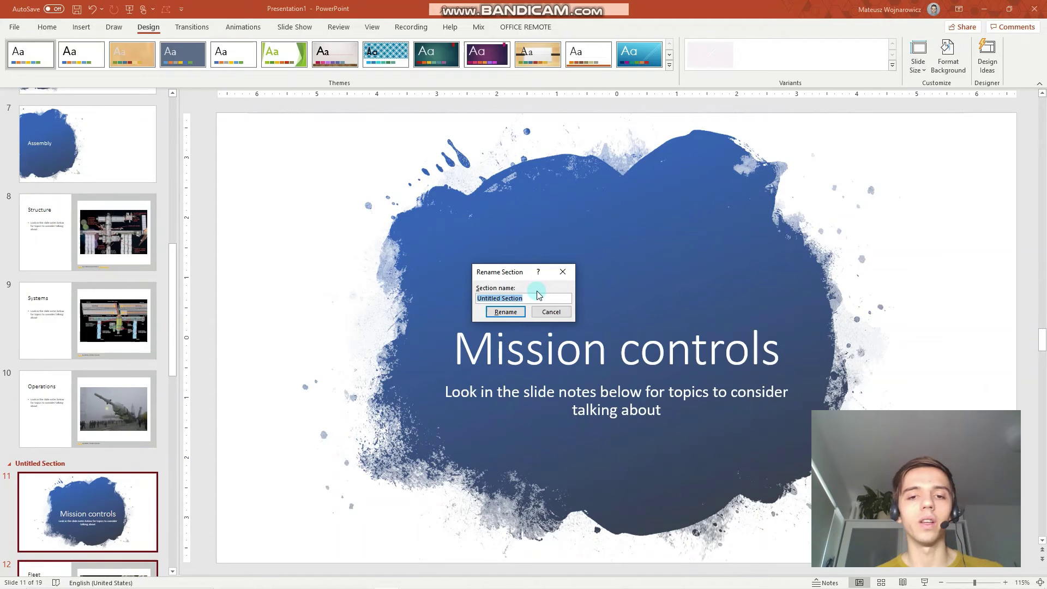
pyautogui.write('Mission contr')
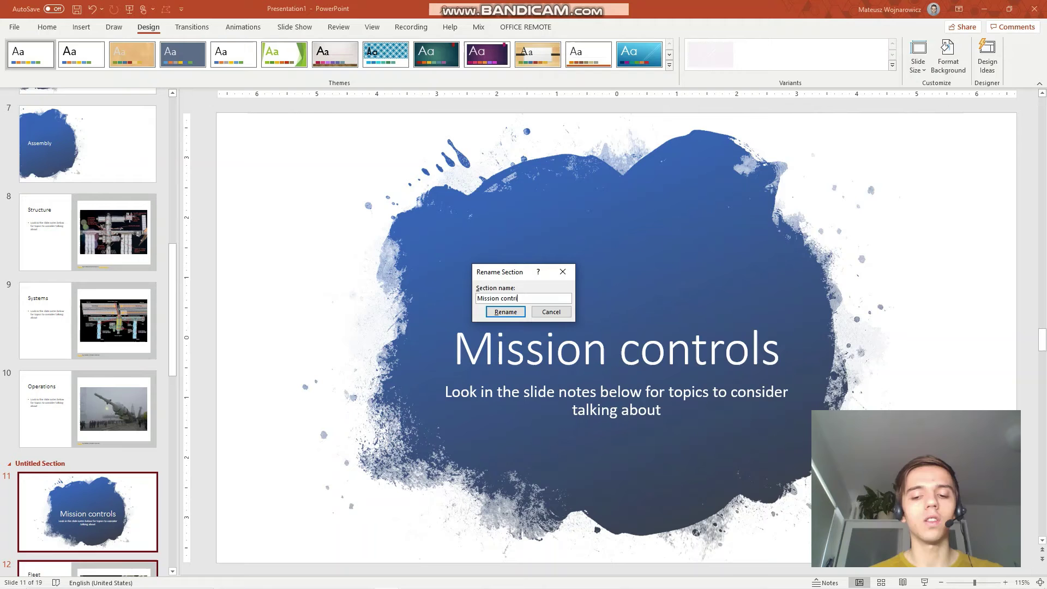
pyautogui.write('ols')
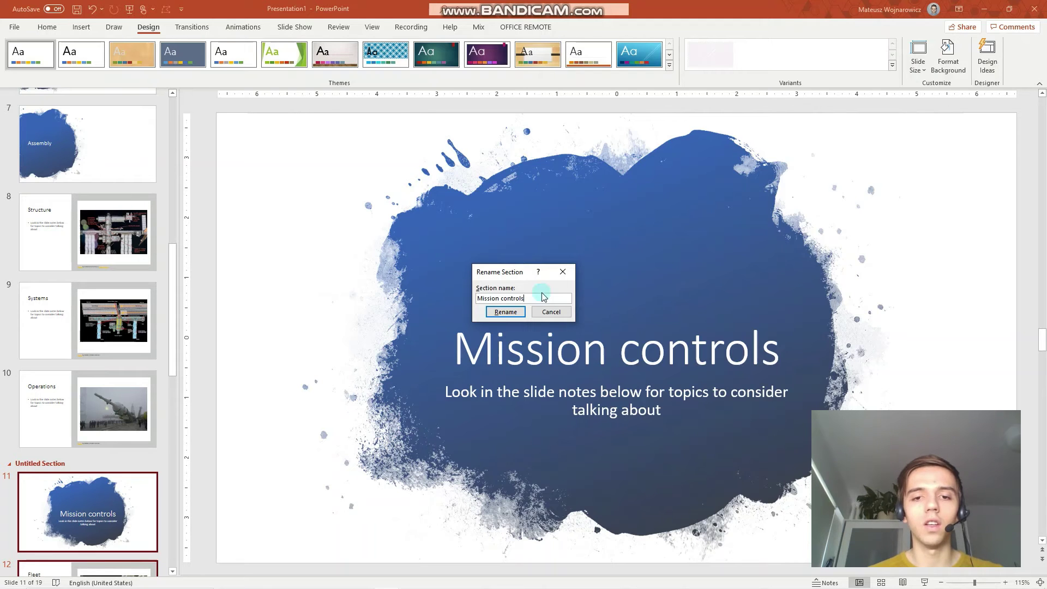
pyautogui.click(505, 312)
# Step: Add a section named 'Crew health and safety' starting at slide 14
pyautogui.scroll(-5, 127, 414)
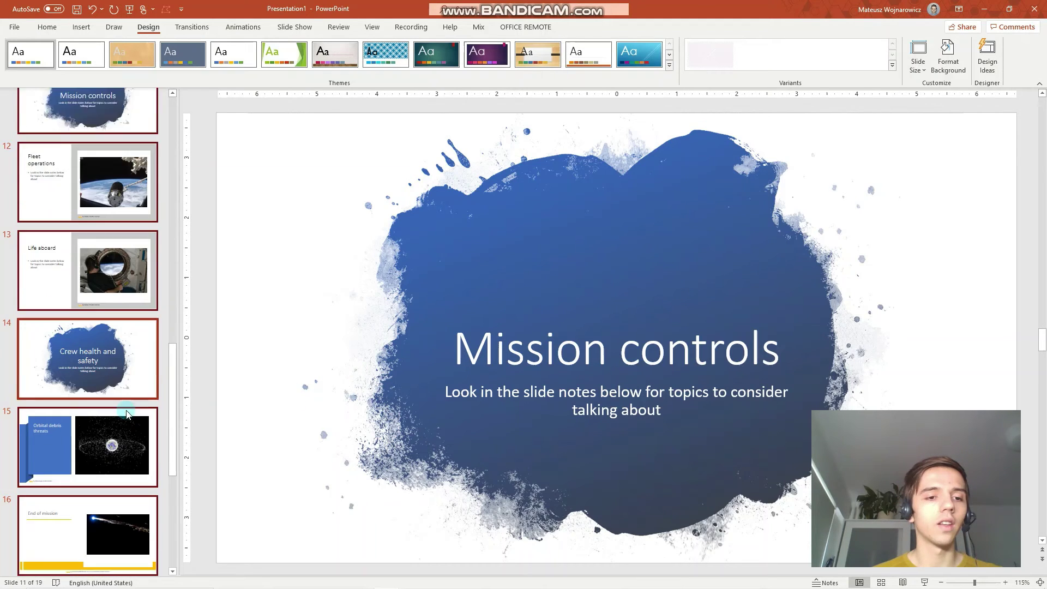
pyautogui.scroll(-1, 126, 415)
pyautogui.click(107, 260)
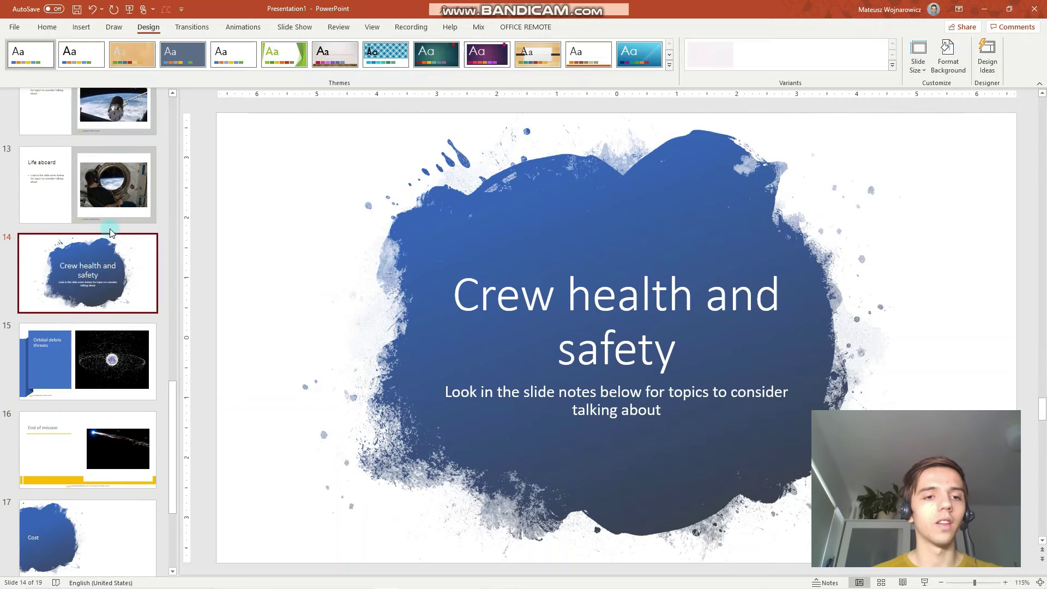
pyautogui.click(110, 230)
pyautogui.rightClick(110, 228)
pyautogui.click(157, 304)
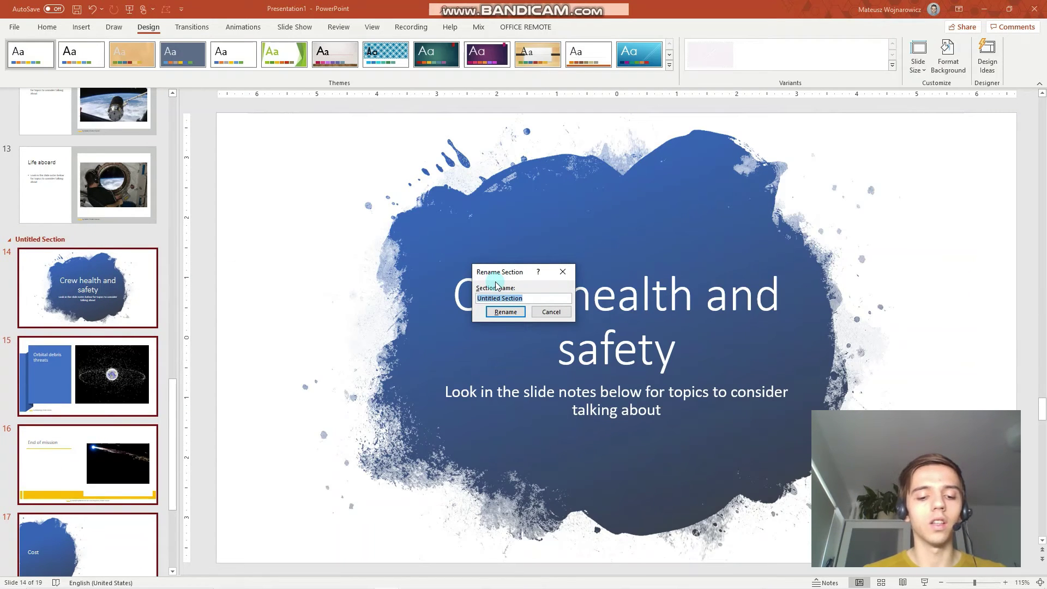
pyautogui.write('Crew health and safety')
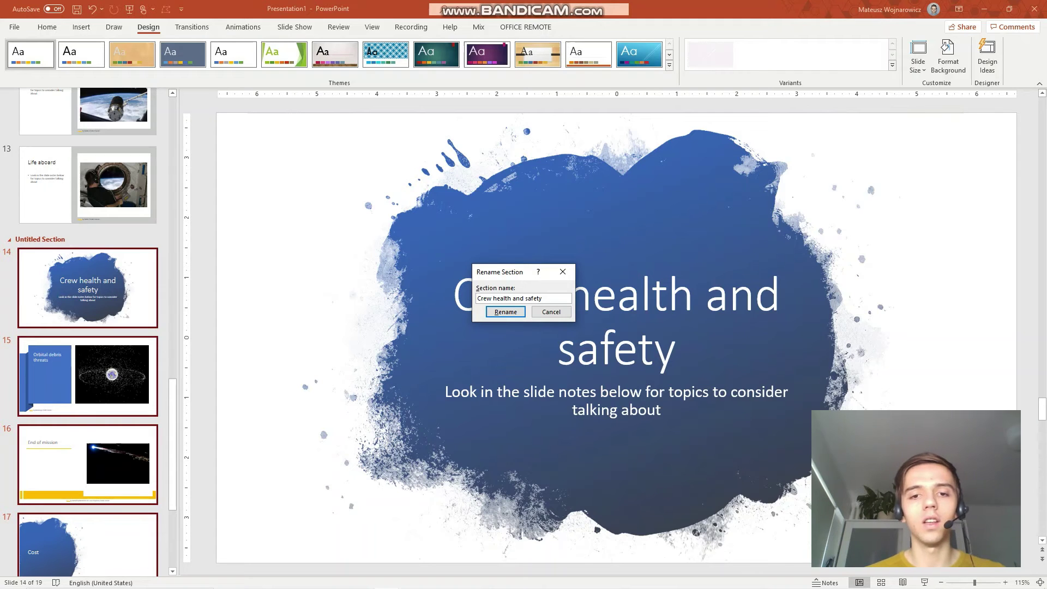
pyautogui.click(515, 310)
# Step: Add a section named 'Sightings from Earth' starting at slide 18
pyautogui.scroll(-4, 58, 380)
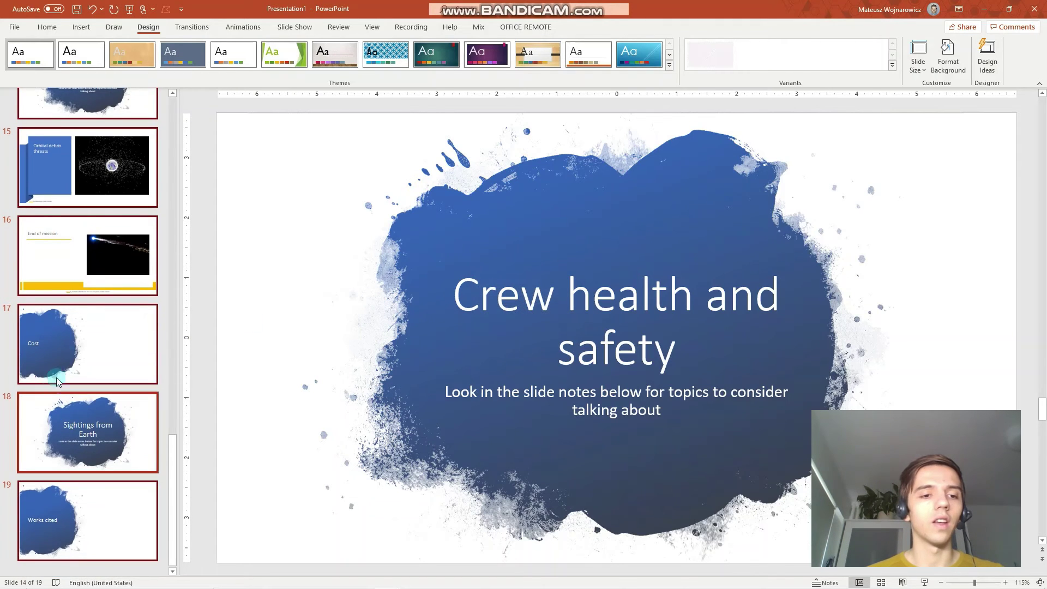
pyautogui.click(100, 415)
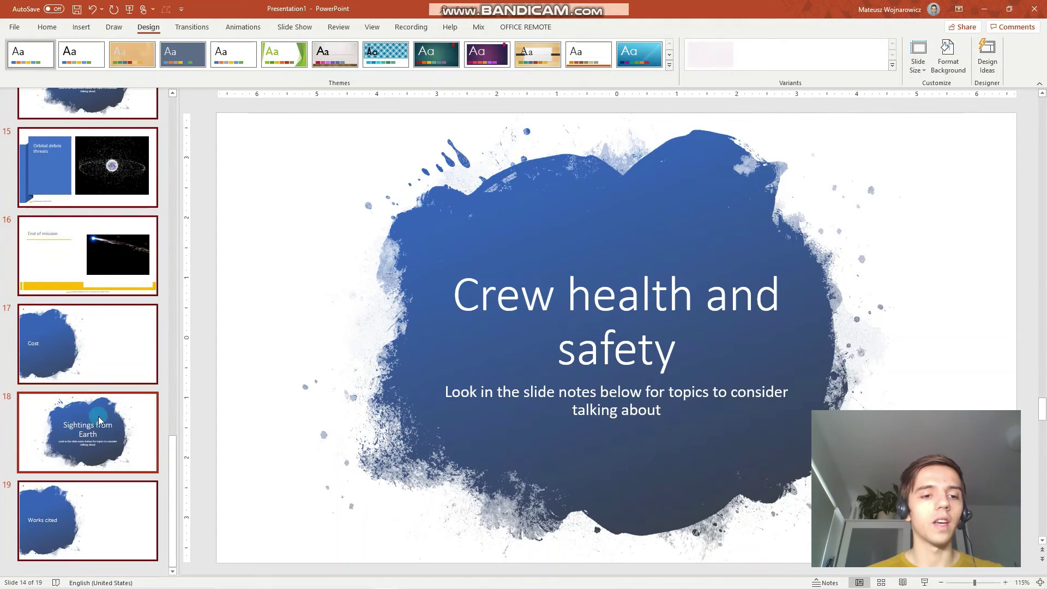
pyautogui.rightClick(103, 390)
pyautogui.click(89, 390)
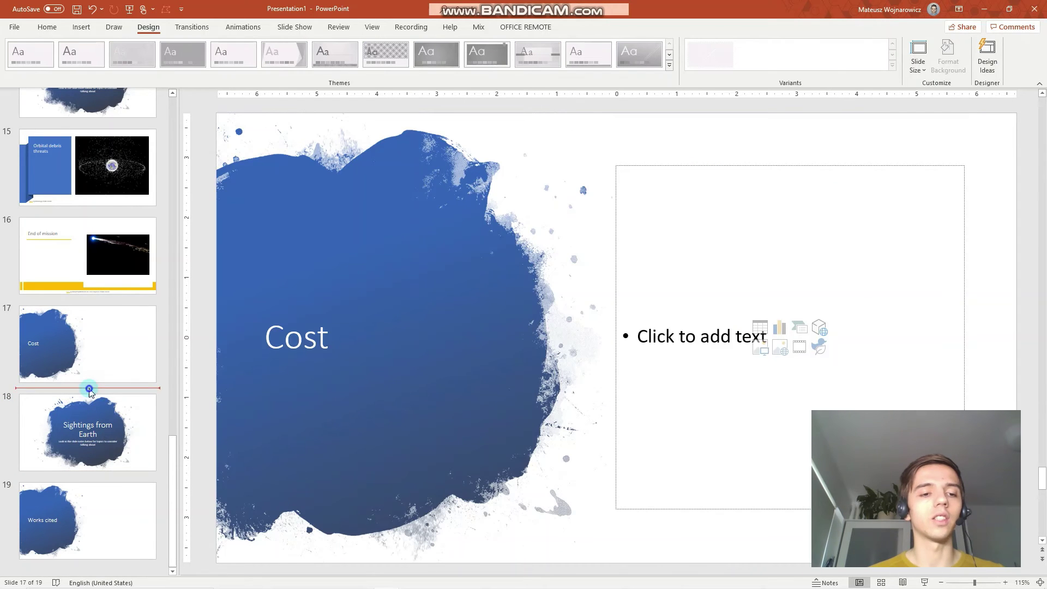
pyautogui.rightClick(90, 391)
pyautogui.click(147, 464)
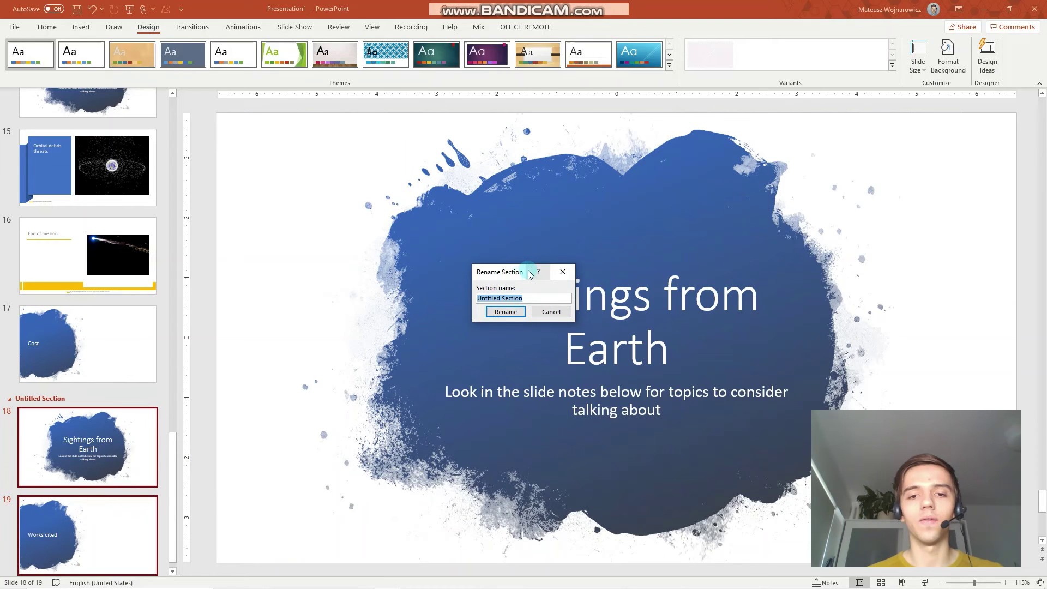
pyautogui.moveTo(515, 272); pyautogui.dragTo(374, 273)
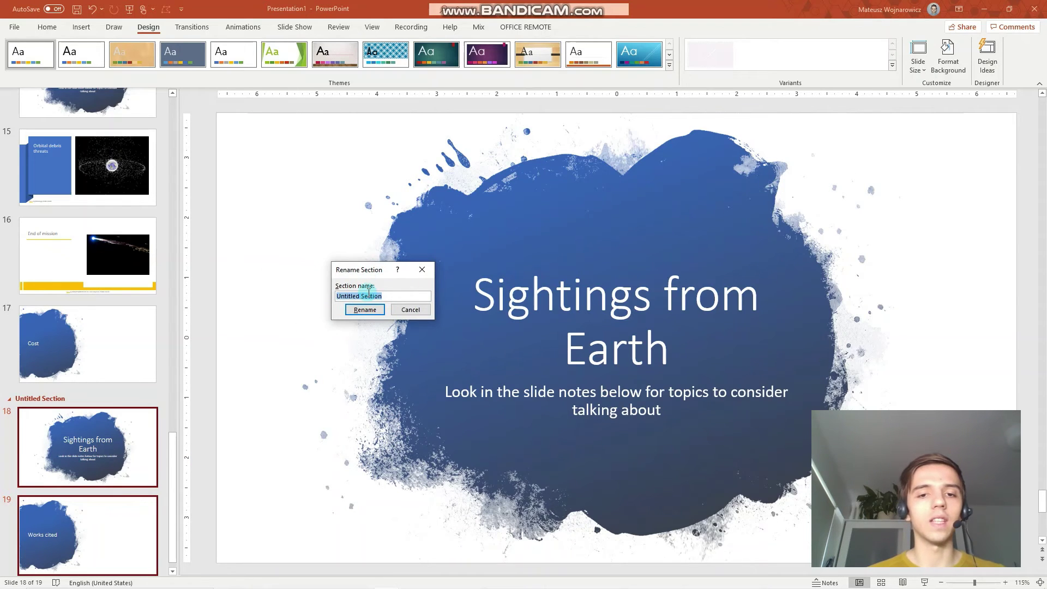
pyautogui.write('Sightings from Earth')
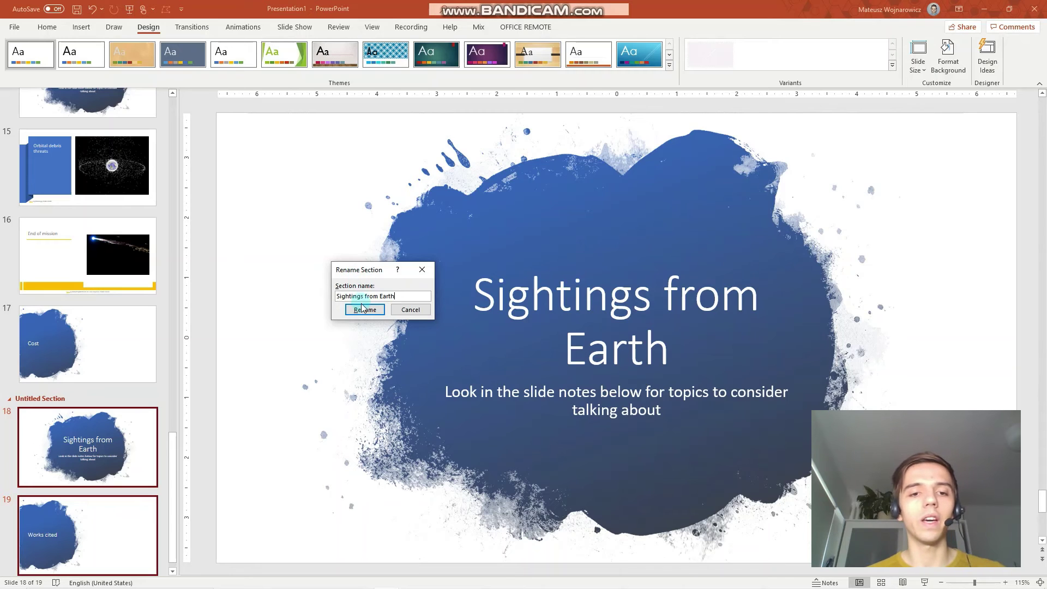
pyautogui.click(365, 309)
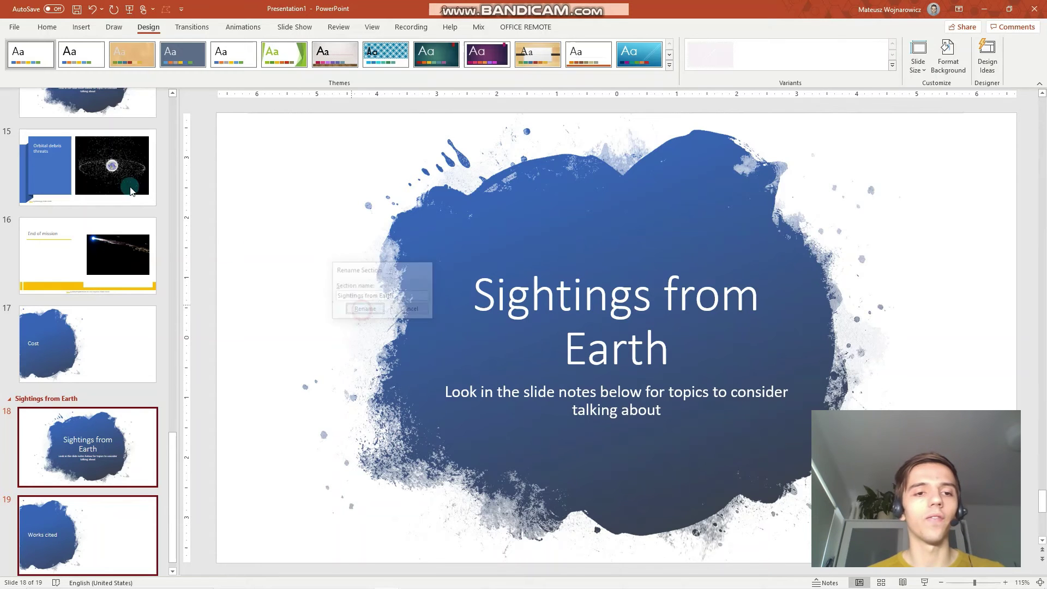
pyautogui.scroll(15, 81, 183)
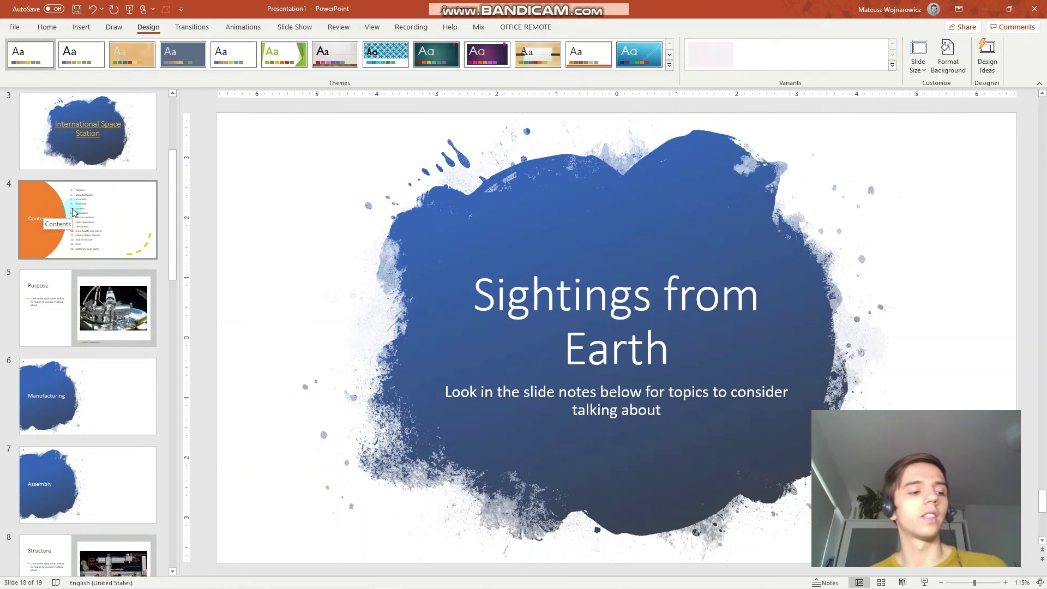
# Step: Go back to slide 4, the Contents slide, with the Insert ribbon showing
pyautogui.click(138, 250)
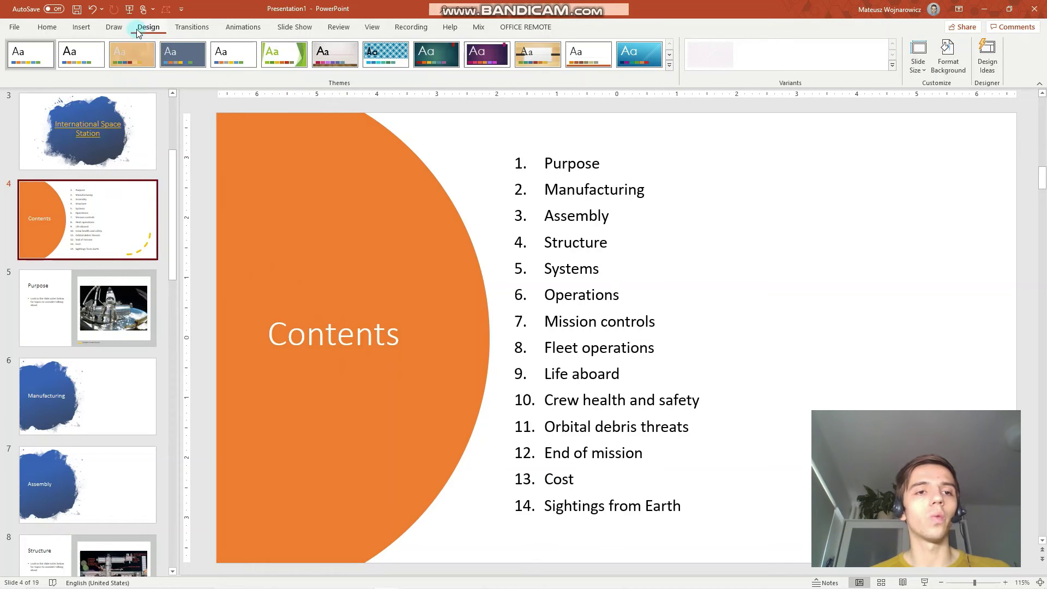
pyautogui.click(82, 28)
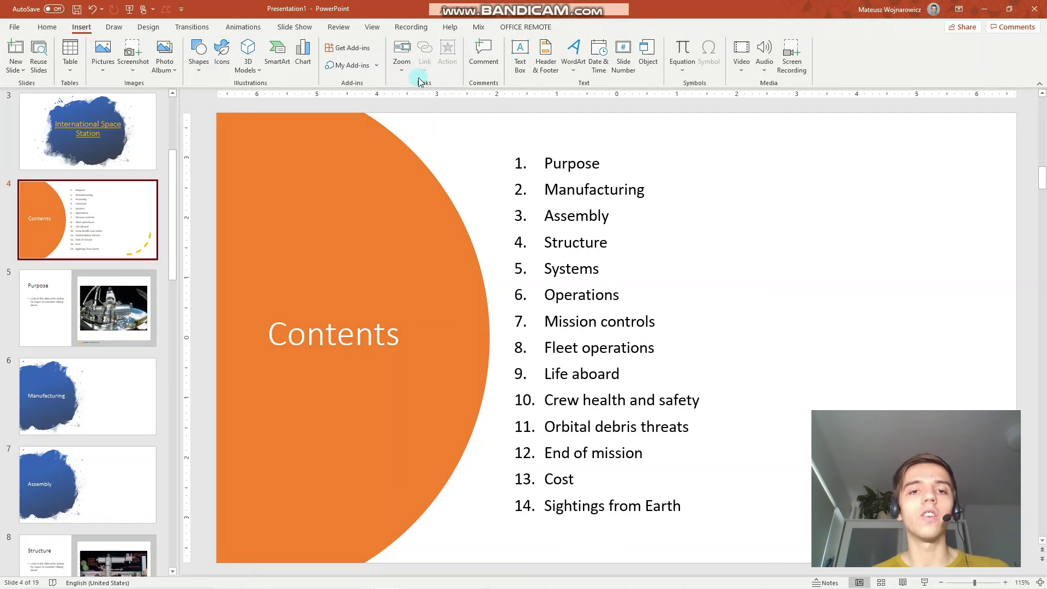
# Step: Insert section zooms for Mission controls, Crew health and safety, and Sightings from Earth
pyautogui.click(402, 63)
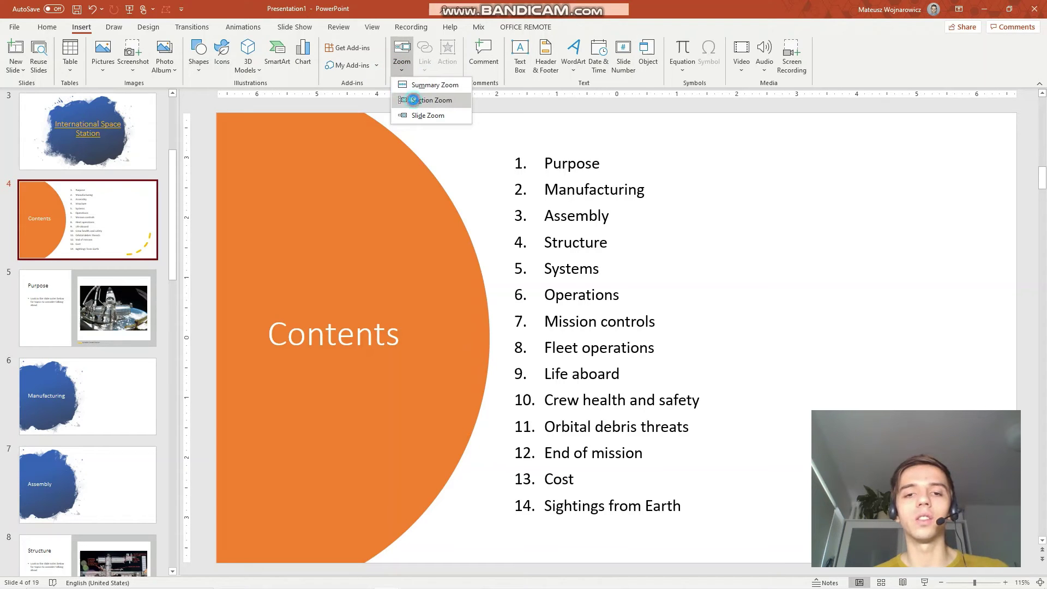
pyautogui.click(412, 100)
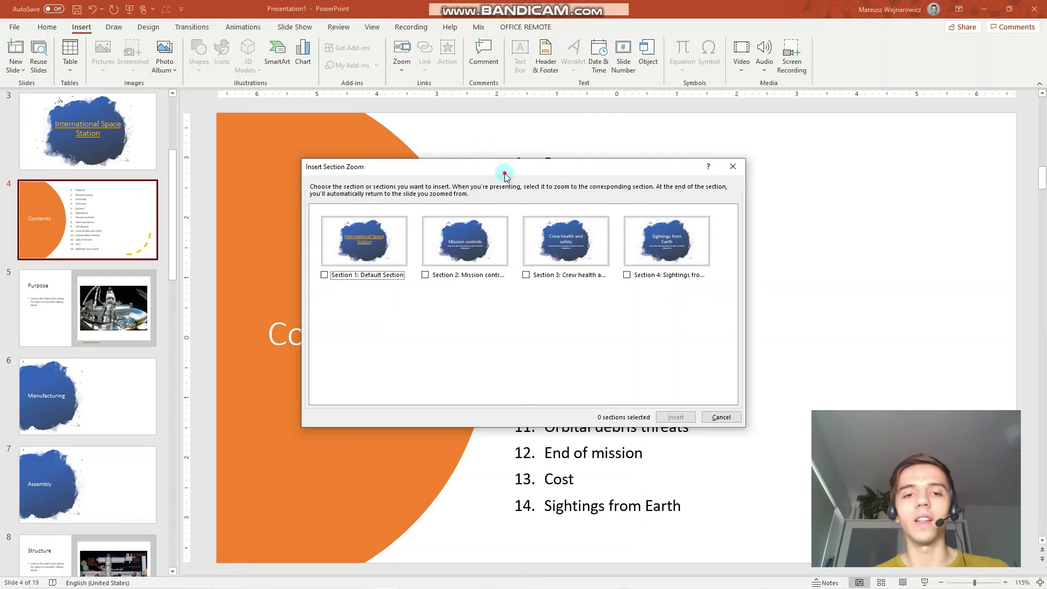
pyautogui.moveTo(507, 164); pyautogui.dragTo(519, 120)
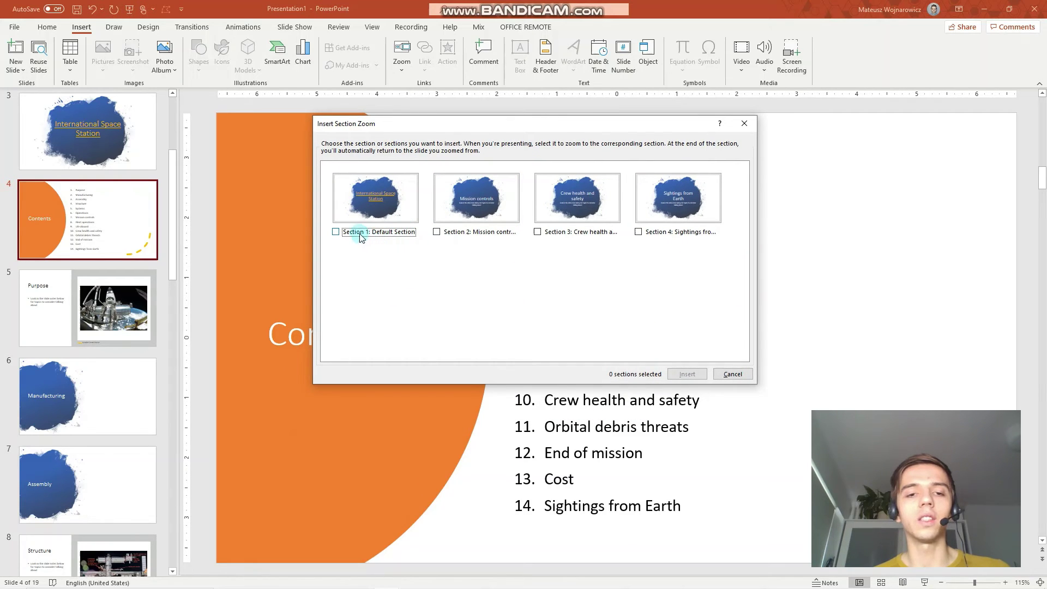
pyautogui.click(445, 233)
pyautogui.click(576, 235)
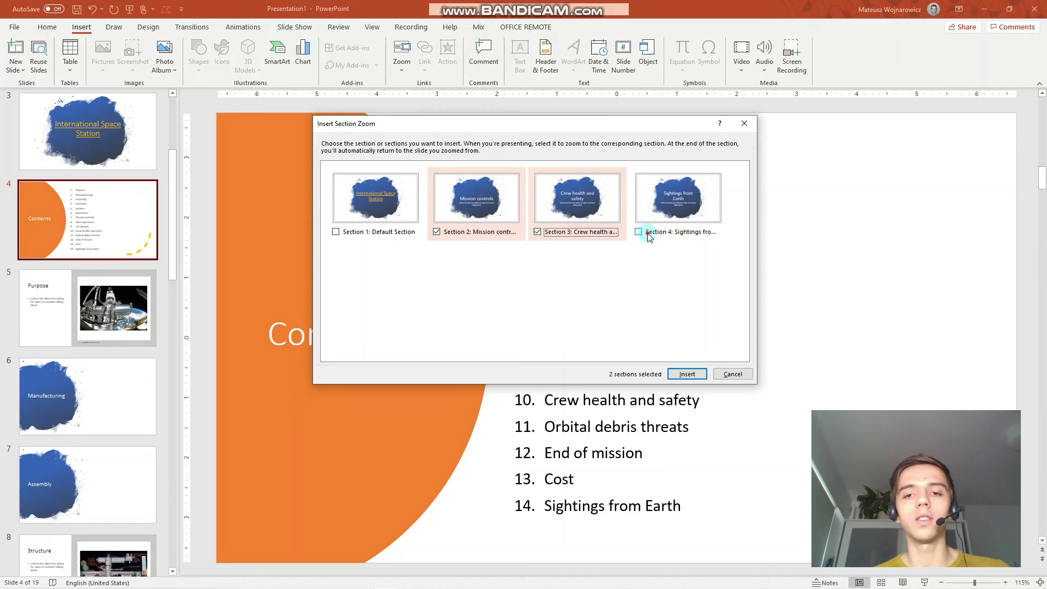
pyautogui.click(647, 233)
pyautogui.click(687, 374)
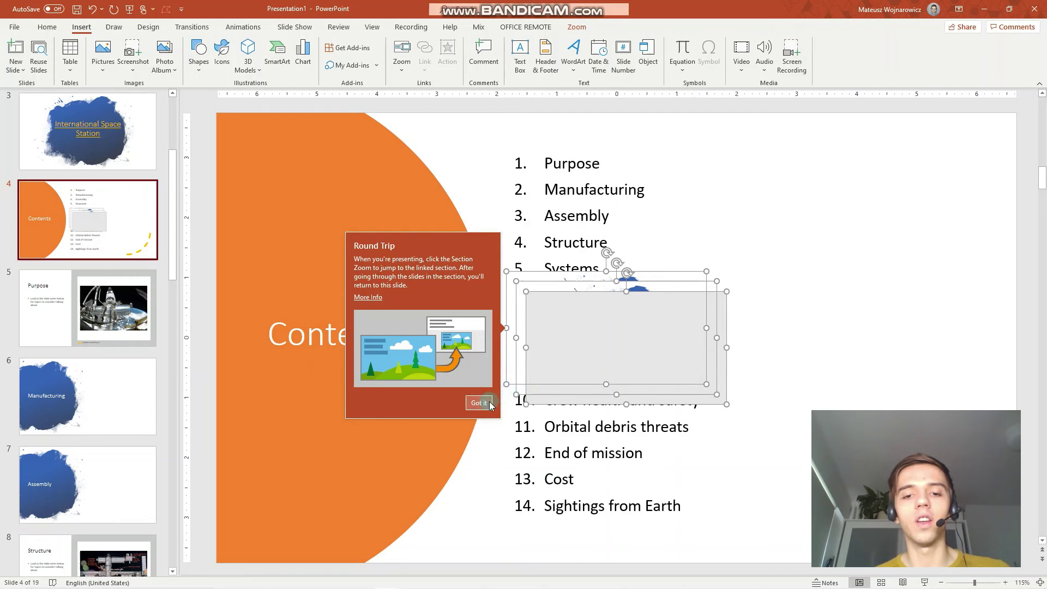
# Step: Shrink the three stacked section zooms and move them to the slide's top right
pyautogui.click(479, 403)
pyautogui.moveTo(595, 319); pyautogui.dragTo(803, 260)
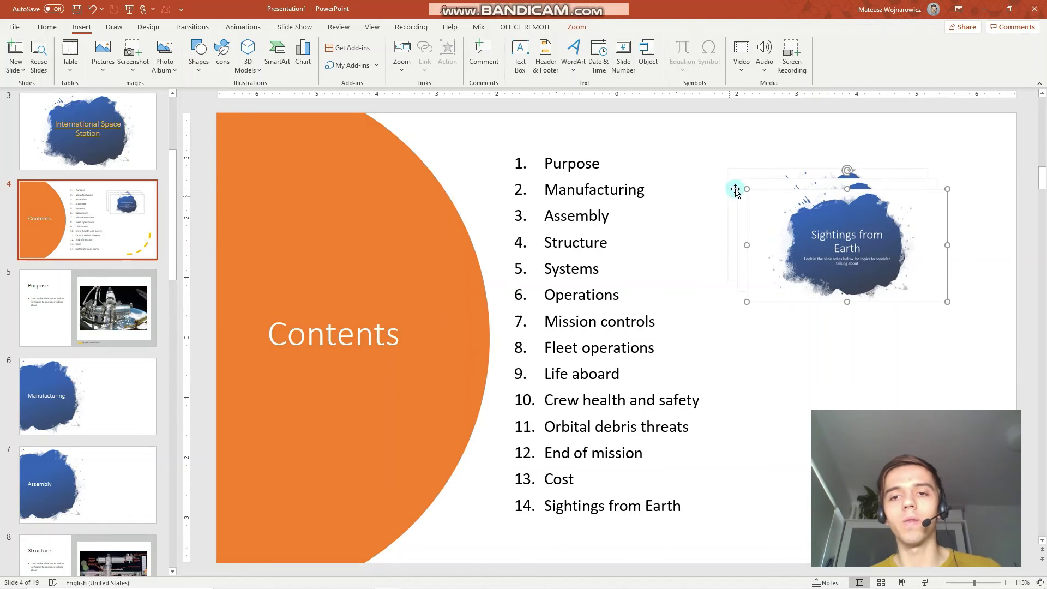
pyautogui.keyDown('shift'); pyautogui.click(751, 181); pyautogui.keyUp('shift')
pyautogui.keyDown('shift'); pyautogui.click(743, 173); pyautogui.keyUp('shift')
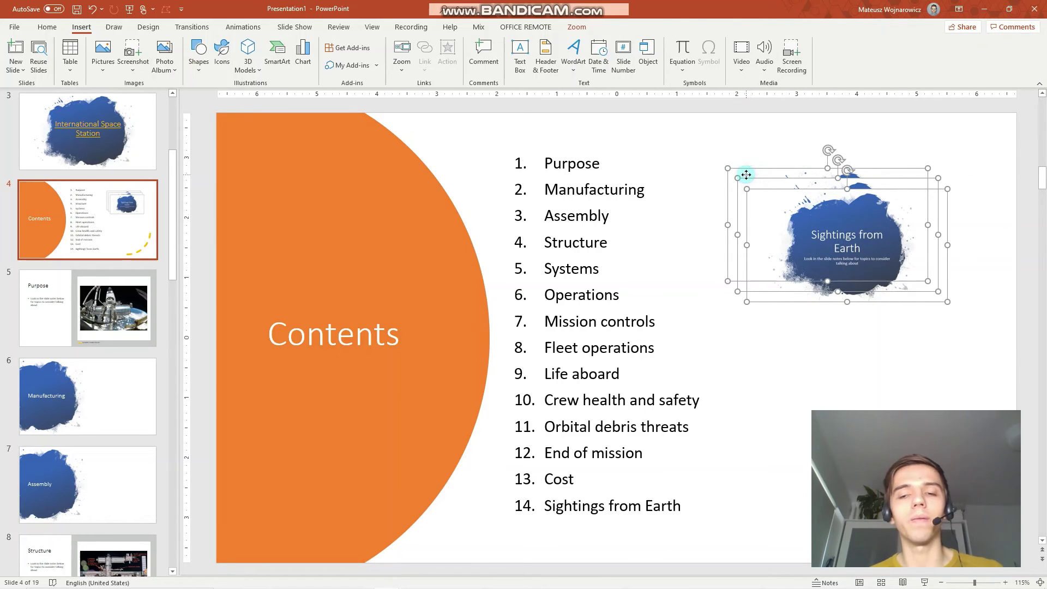
pyautogui.moveTo(726, 169); pyautogui.dragTo(841, 267)
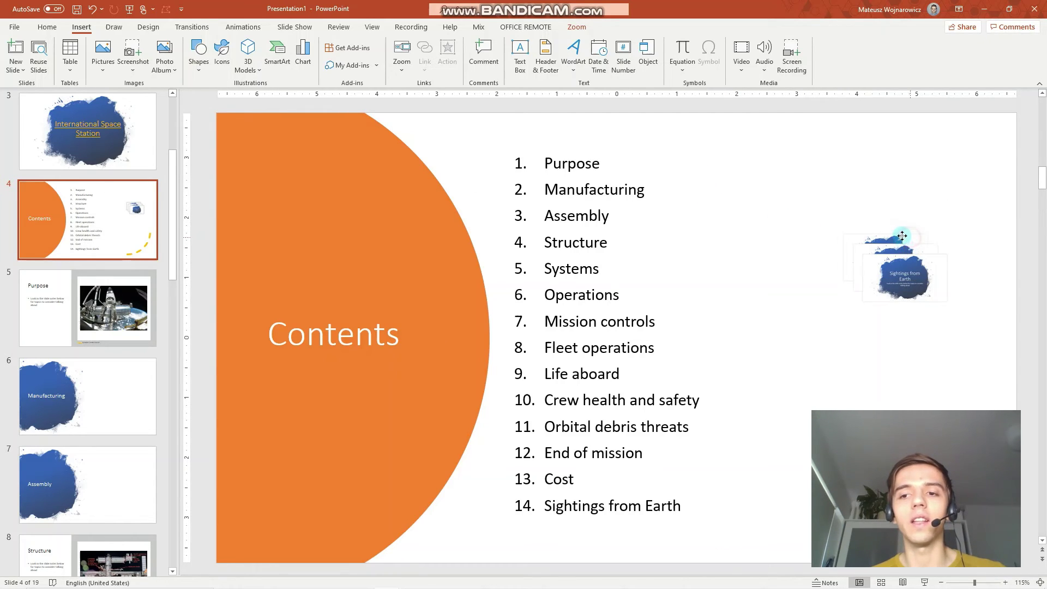
pyautogui.moveTo(896, 238)
pyautogui.mouseDown()
pyautogui.moveTo(856, 247)
pyautogui.moveTo(896, 224)
pyautogui.mouseUp()
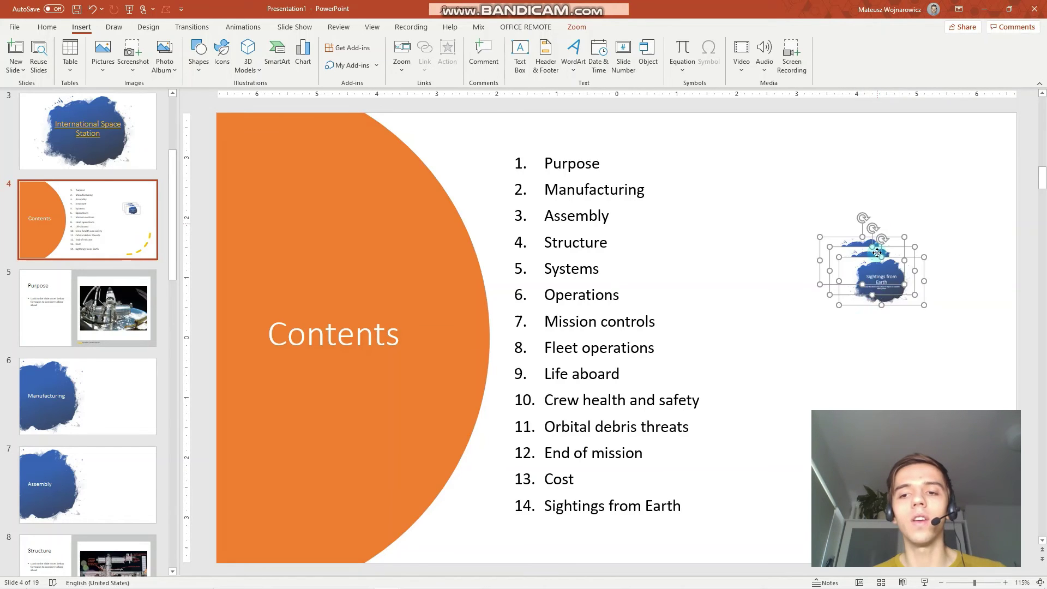
# Step: Arrange the zooms side by side: Mission controls, Crew health and safety, Sightings from Earth
pyautogui.click(884, 314)
pyautogui.moveTo(897, 303); pyautogui.dragTo(922, 213)
pyautogui.moveTo(901, 268)
pyautogui.mouseDown()
pyautogui.moveTo(833, 199)
pyautogui.moveTo(841, 185)
pyautogui.mouseUp()
pyautogui.moveTo(853, 239); pyautogui.dragTo(709, 168)
pyautogui.click(749, 242)
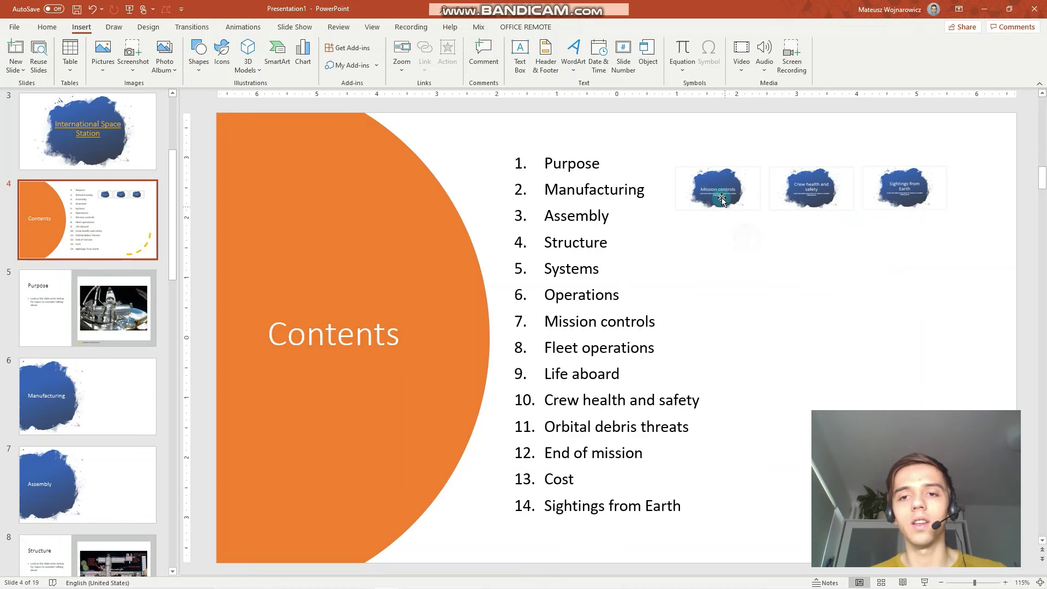
pyautogui.click(711, 190)
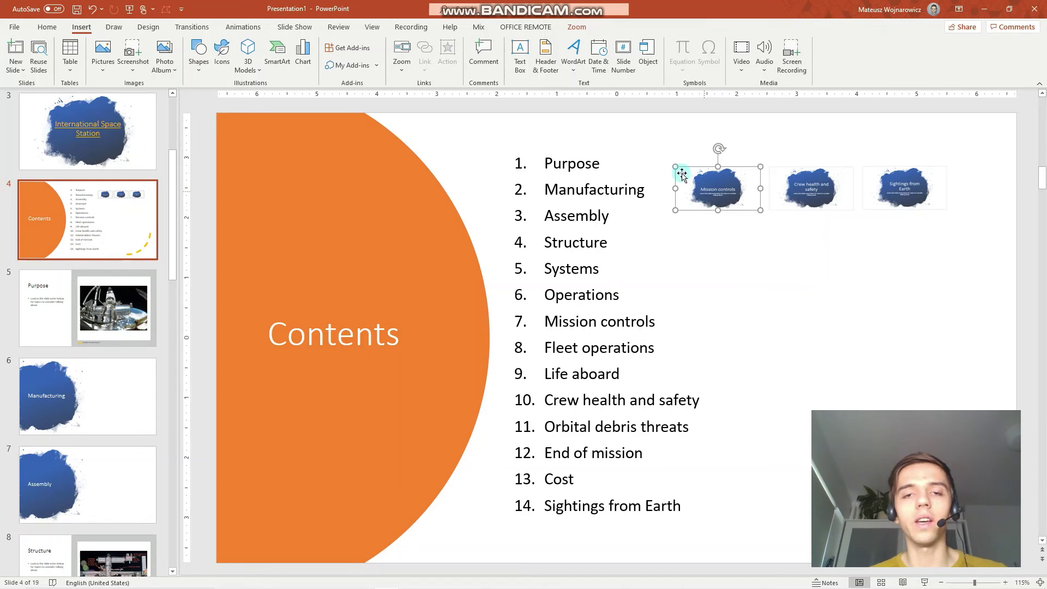
pyautogui.click(578, 28)
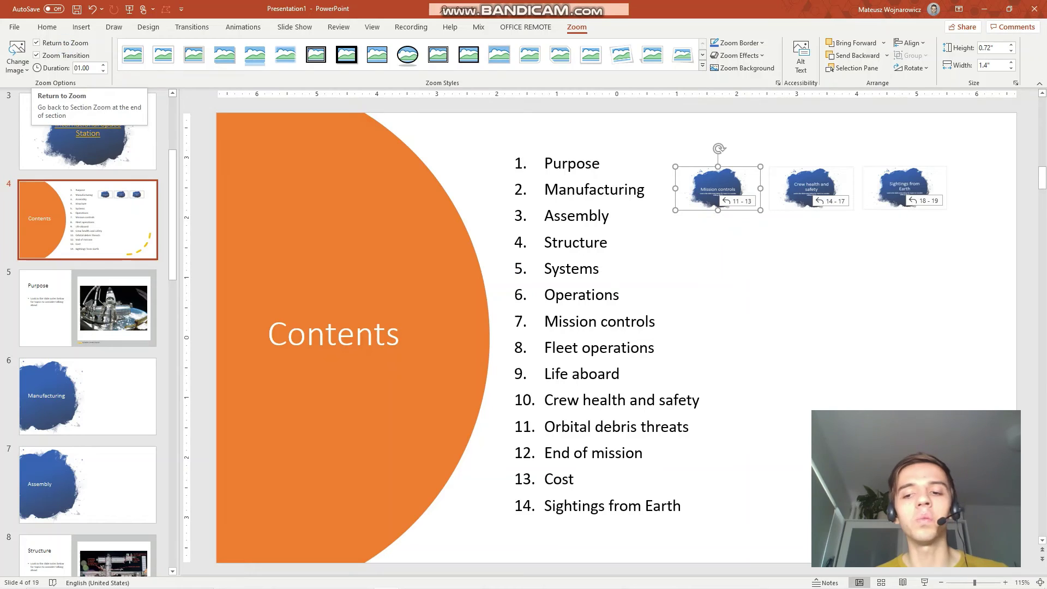
pyautogui.click(287, 24)
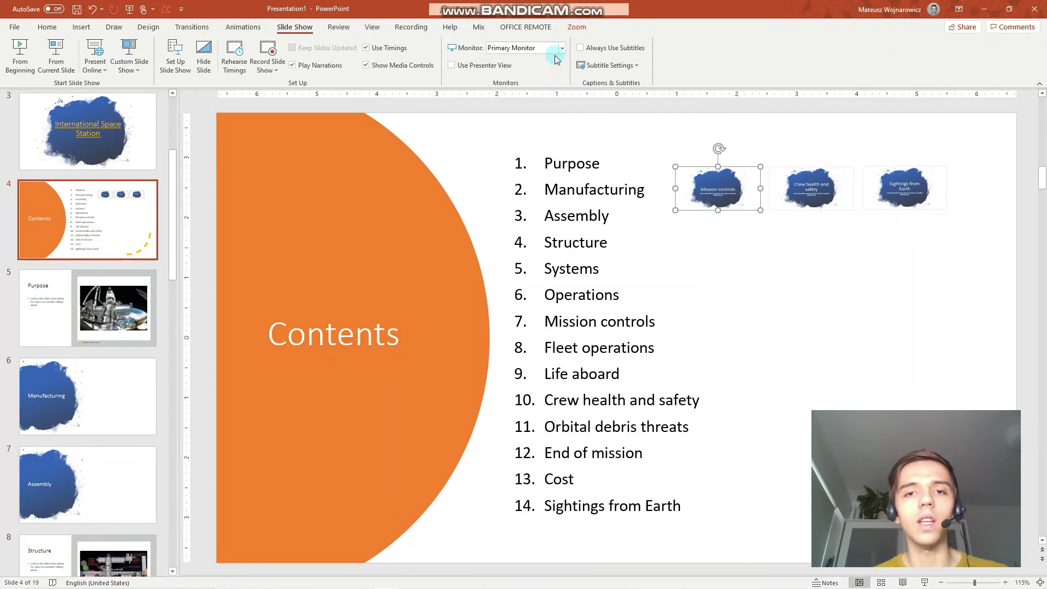
pyautogui.click(924, 583)
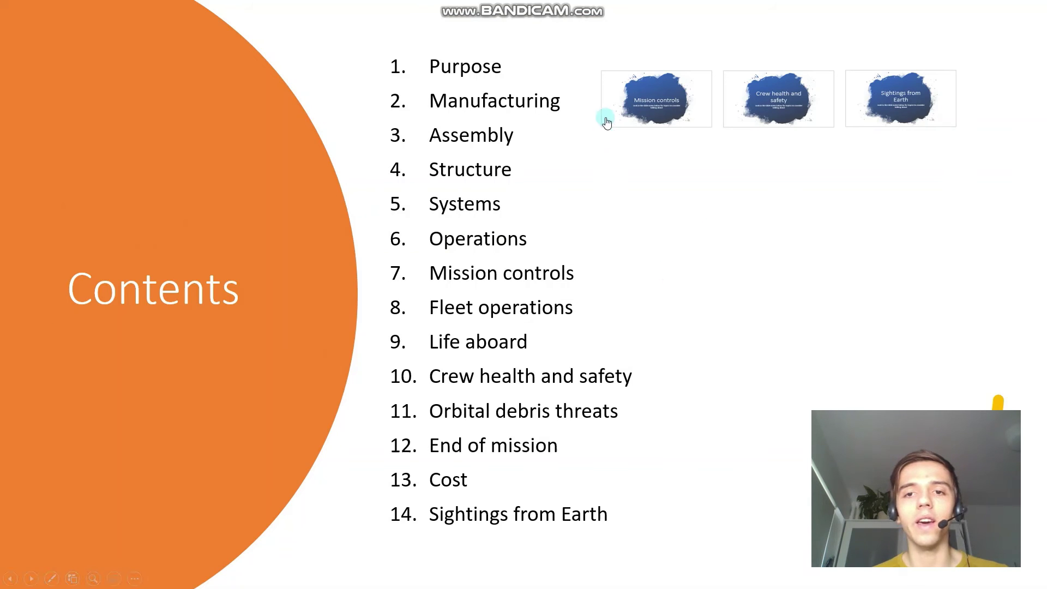
pyautogui.click(634, 97)
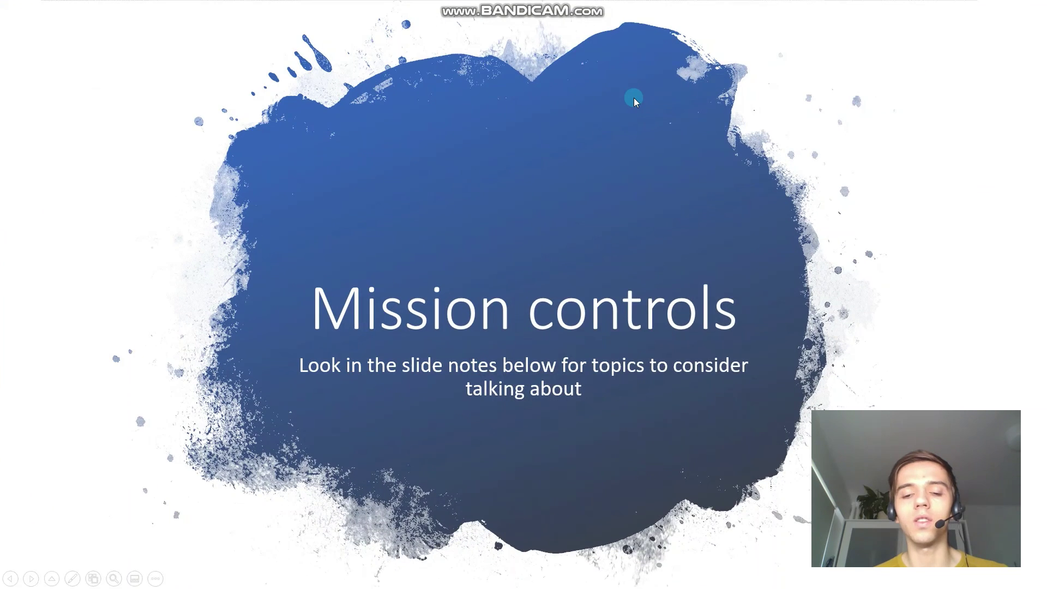
pyautogui.click(634, 97)
pyautogui.press('Right')
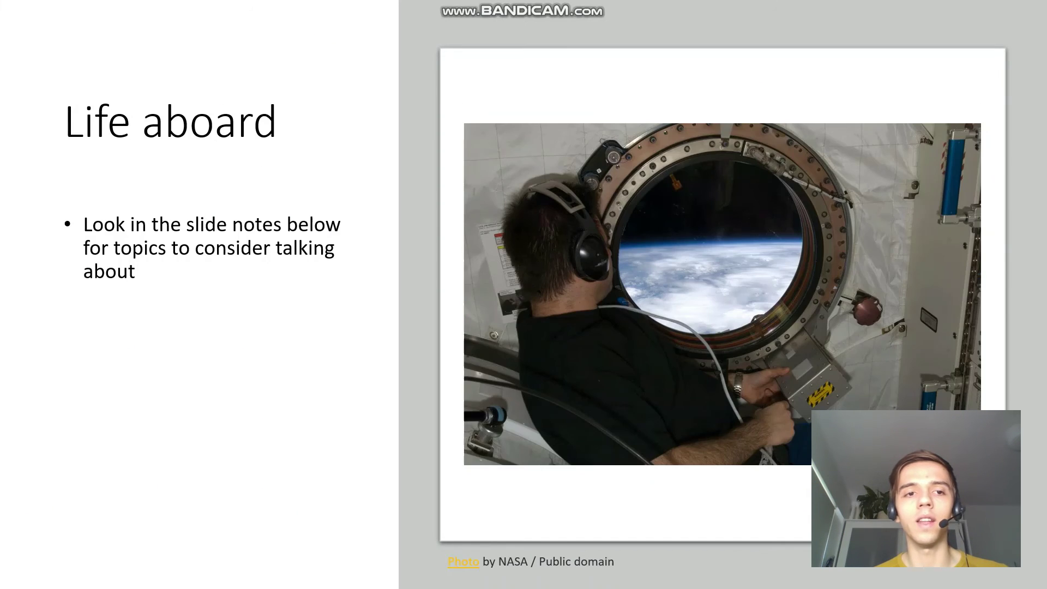
pyautogui.press('Right')
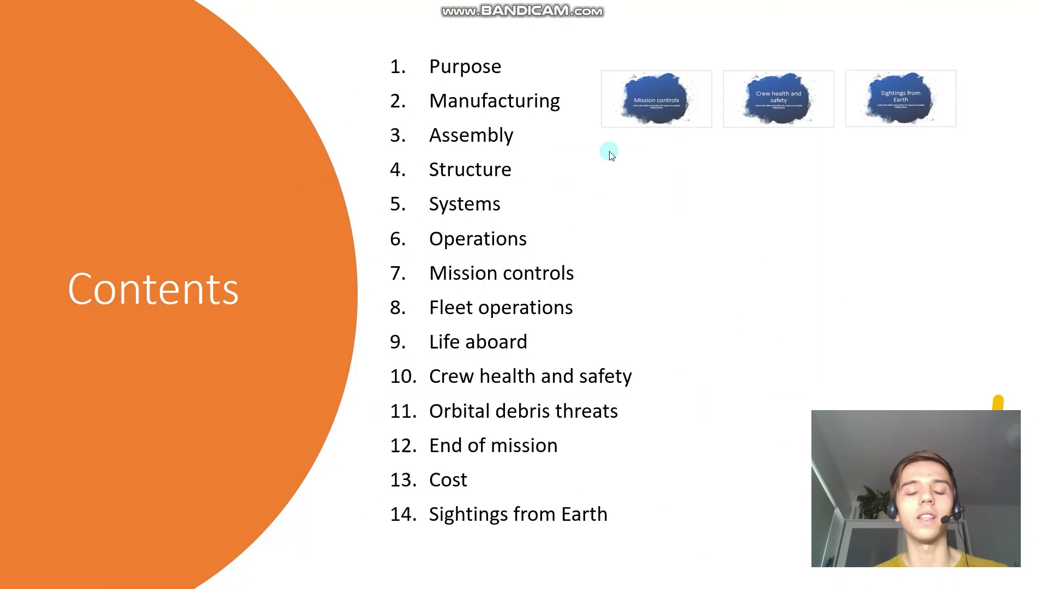
pyautogui.press('Escape')
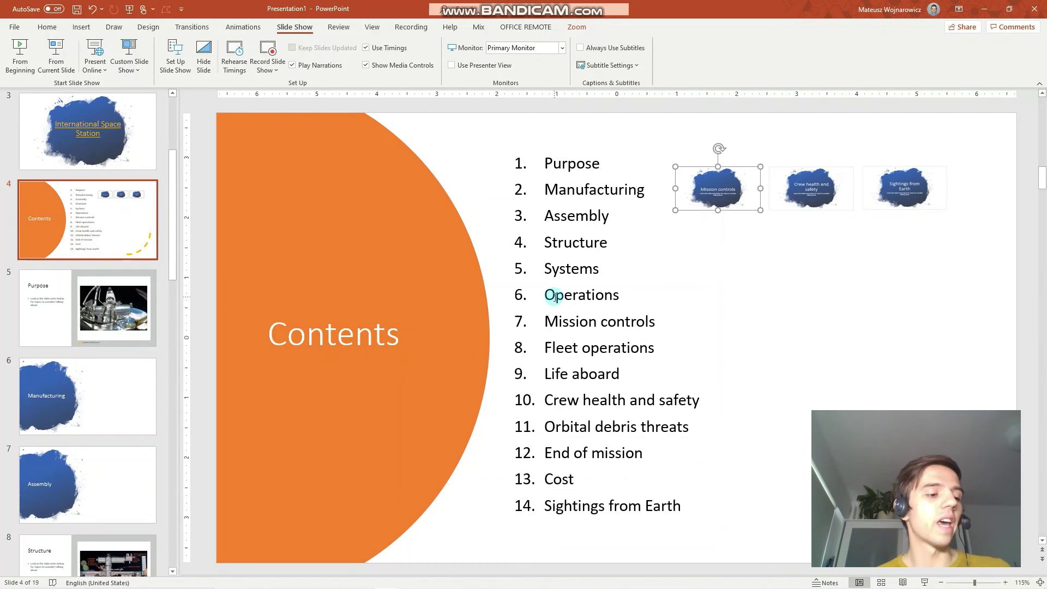
# Step: Insert a slide zoom to slide 6 Manufacturing and place it right of the list, below the section zooms
pyautogui.click(708, 244)
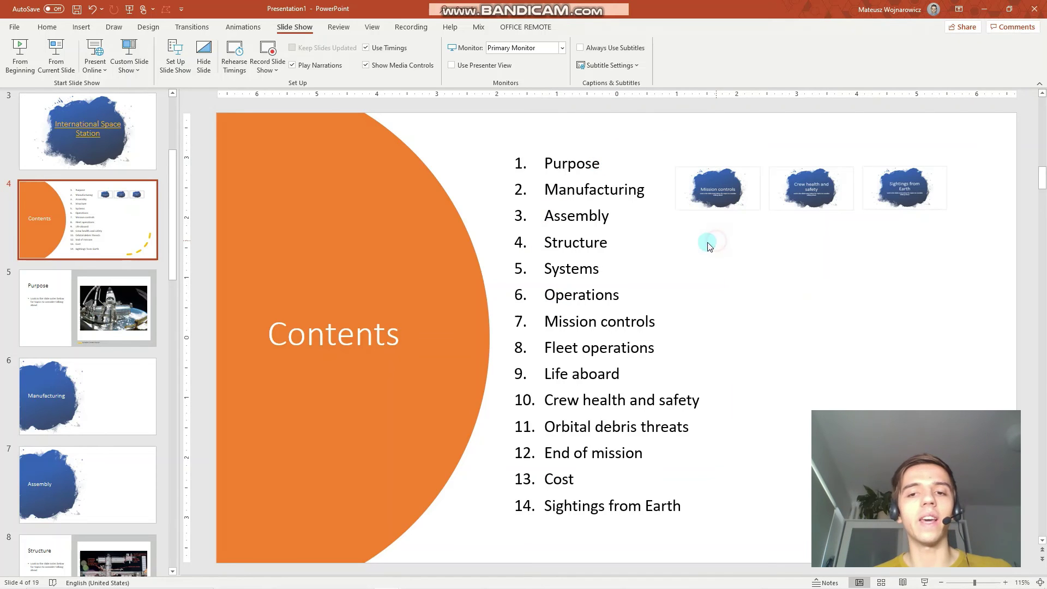
pyautogui.click(82, 27)
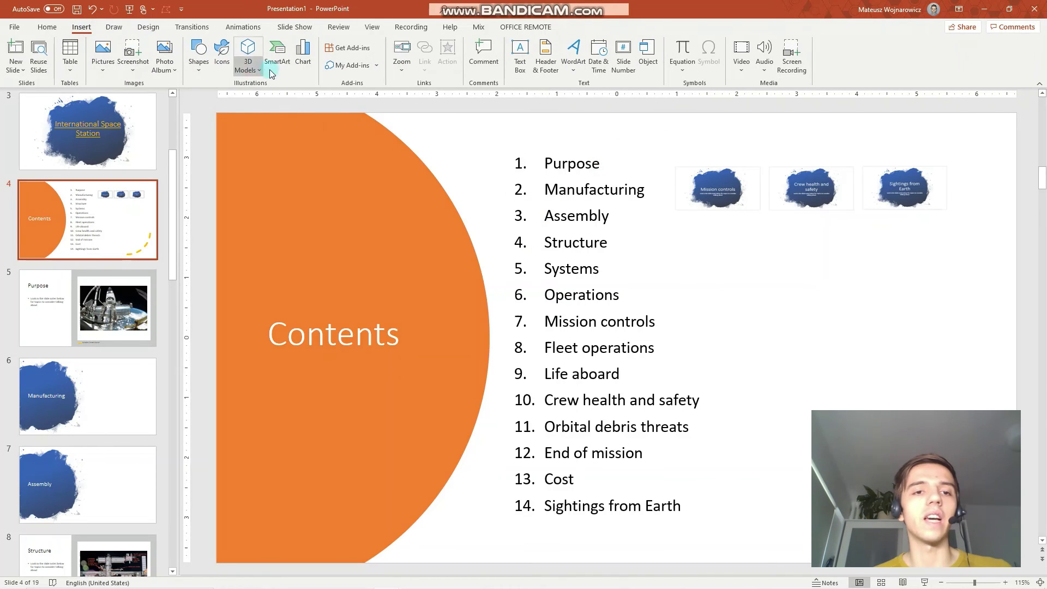
pyautogui.click(393, 73)
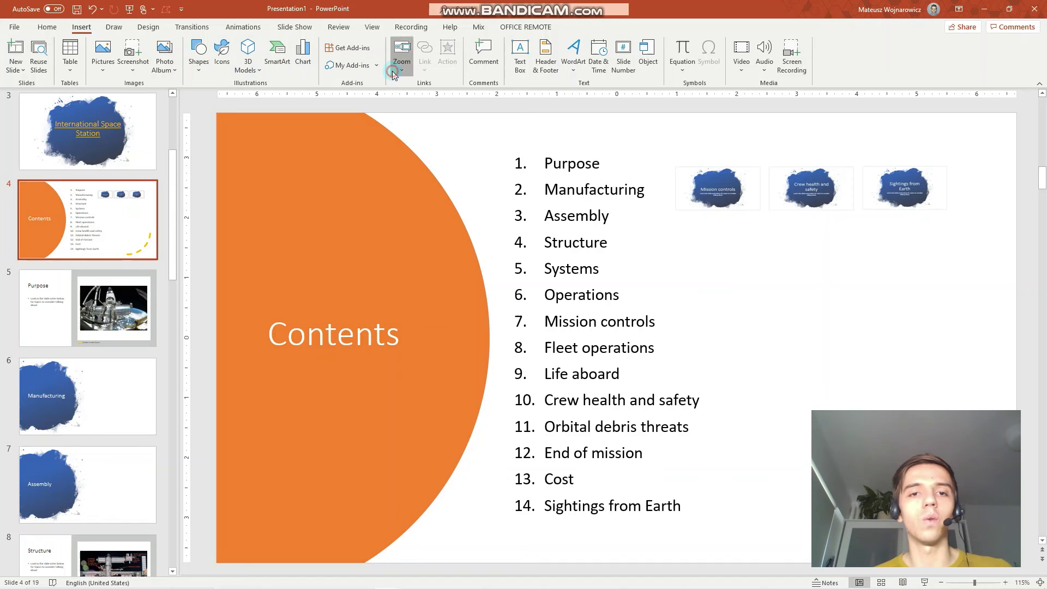
pyautogui.click(421, 117)
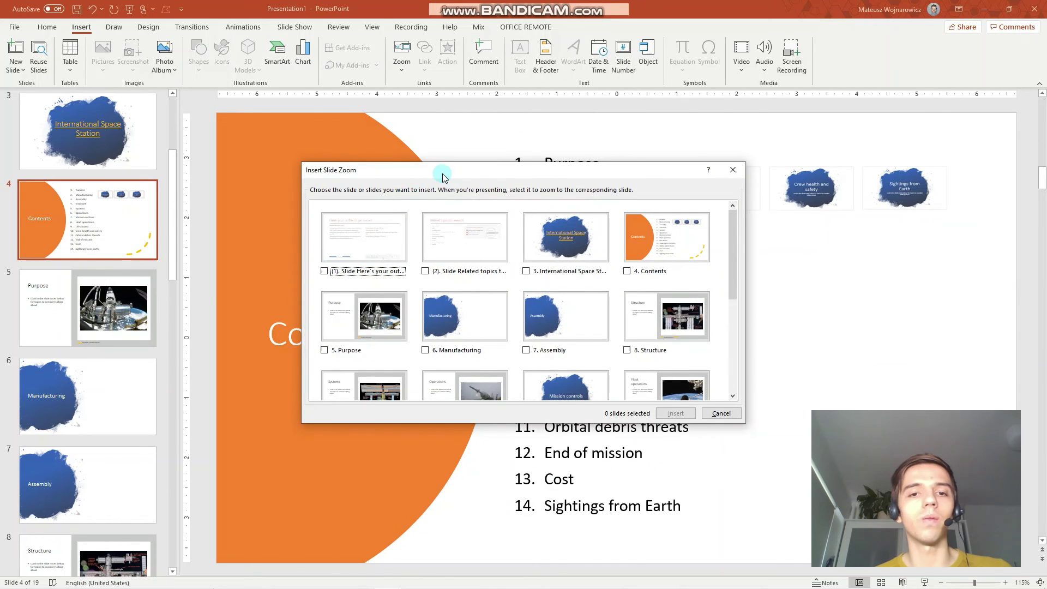
pyautogui.moveTo(443, 177); pyautogui.dragTo(721, 212)
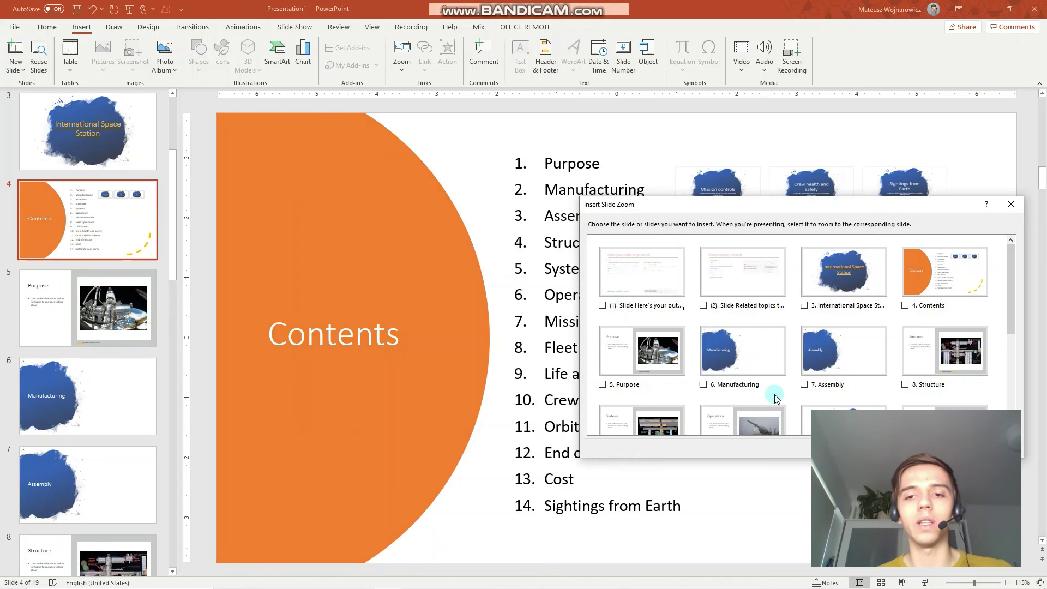
pyautogui.click(752, 368)
pyautogui.click(934, 447)
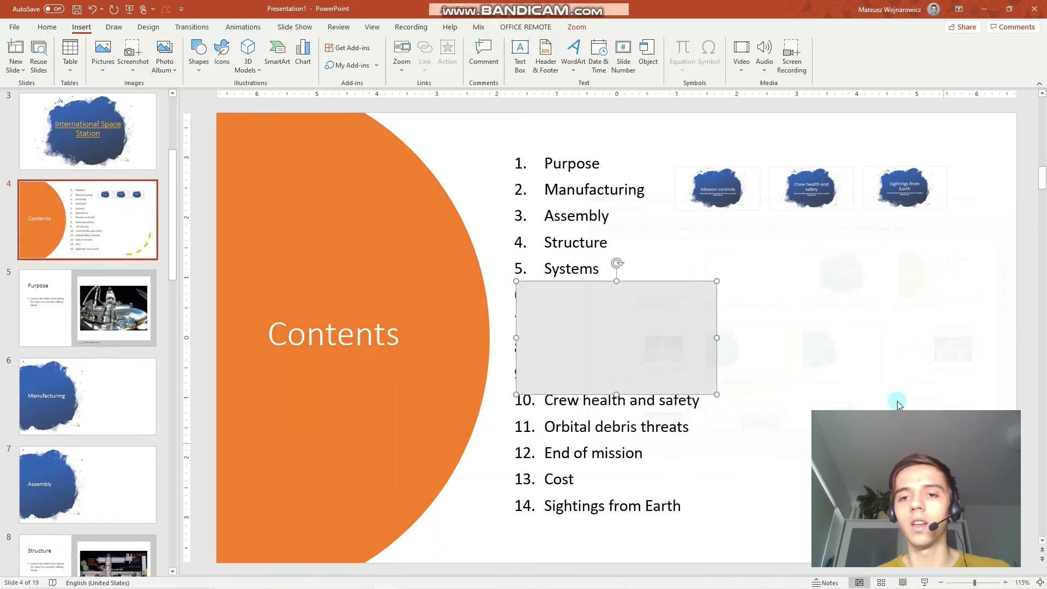
pyautogui.moveTo(584, 315); pyautogui.dragTo(794, 293)
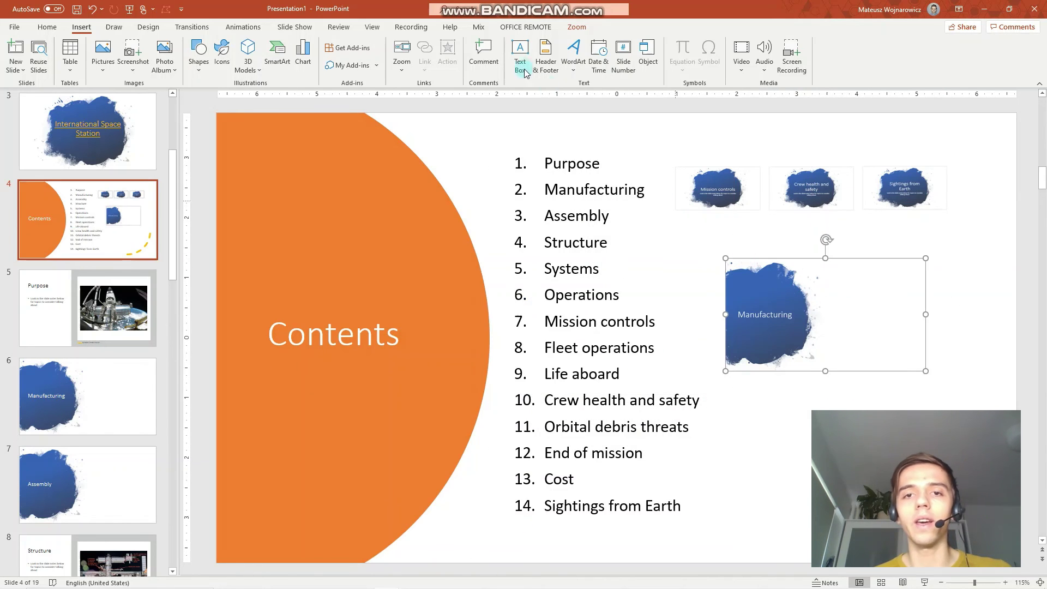
pyautogui.click(579, 28)
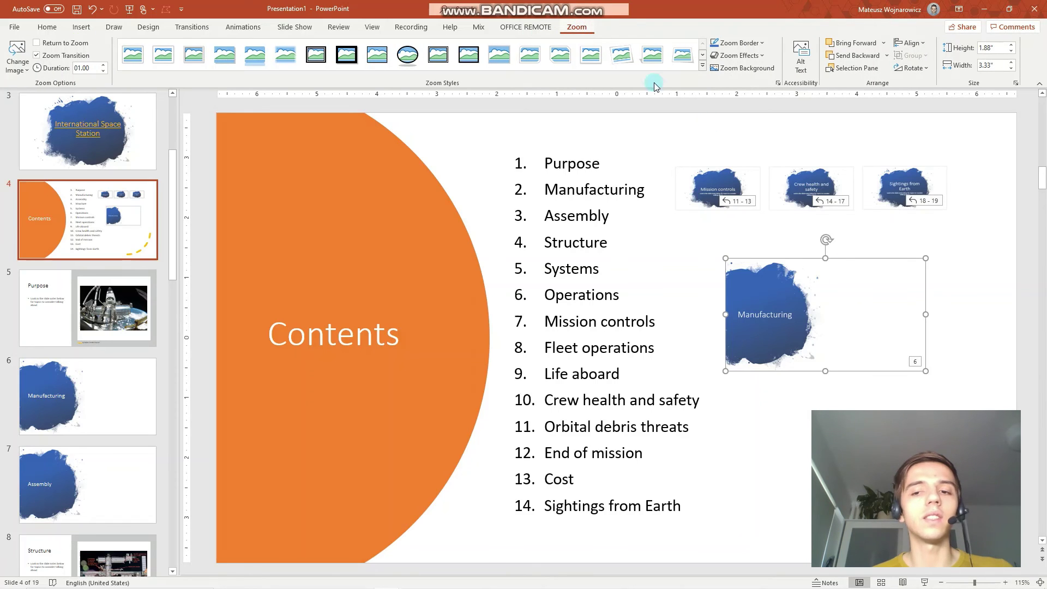
# Step: Preview the Contents slide in Slide Show, zoom into Manufacturing, then end the show
pyautogui.click(826, 297)
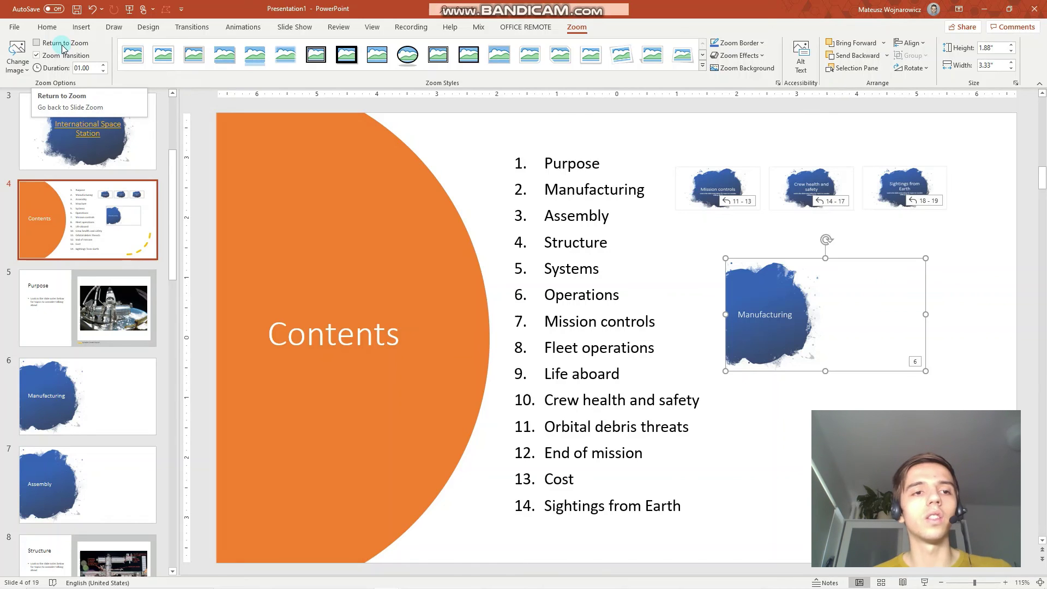
pyautogui.click(926, 583)
pyautogui.click(776, 294)
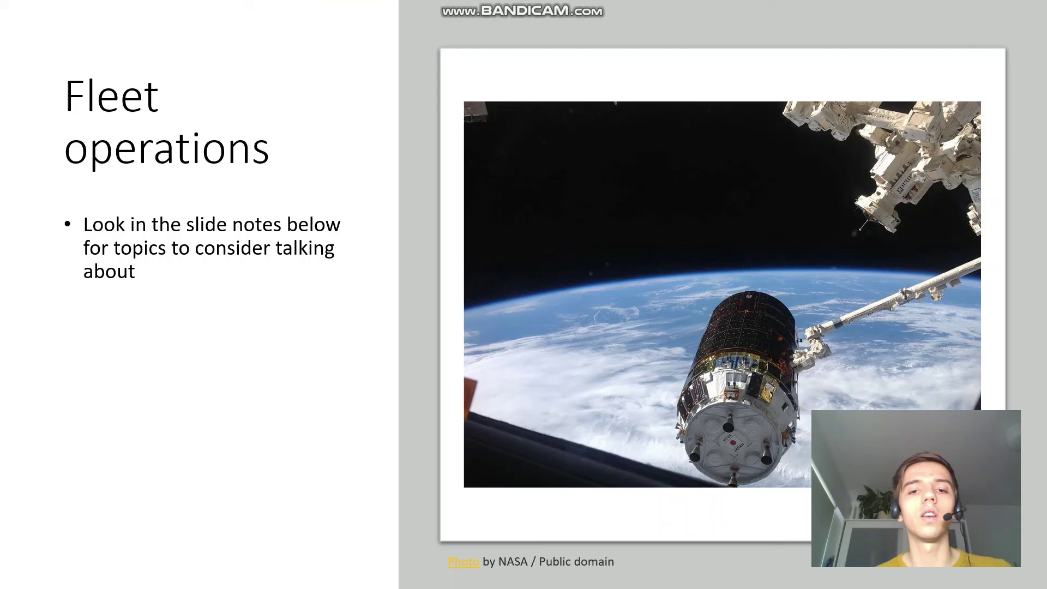
pyautogui.press('Escape')
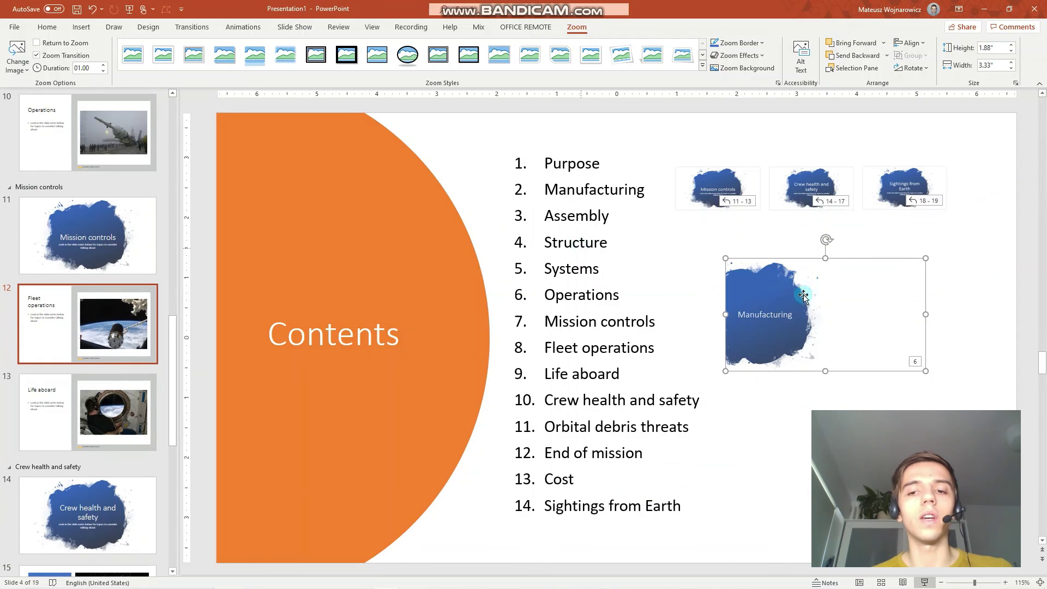
# Step: Turn on Return to Zoom for the Manufacturing zoom on the Contents slide
pyautogui.scroll(15, 127, 431)
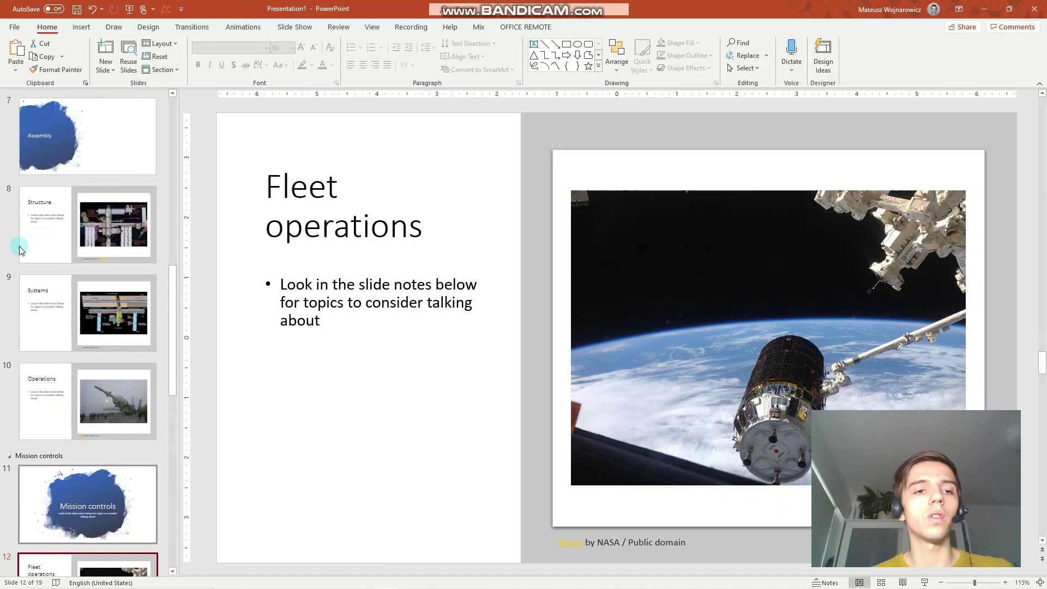
pyautogui.click(60, 439)
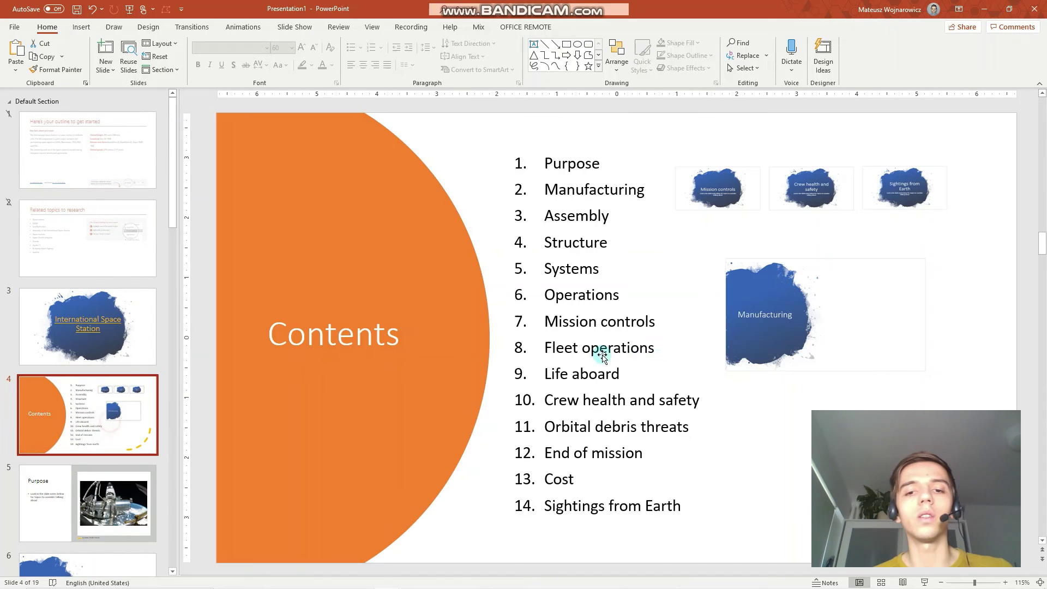
pyautogui.click(751, 321)
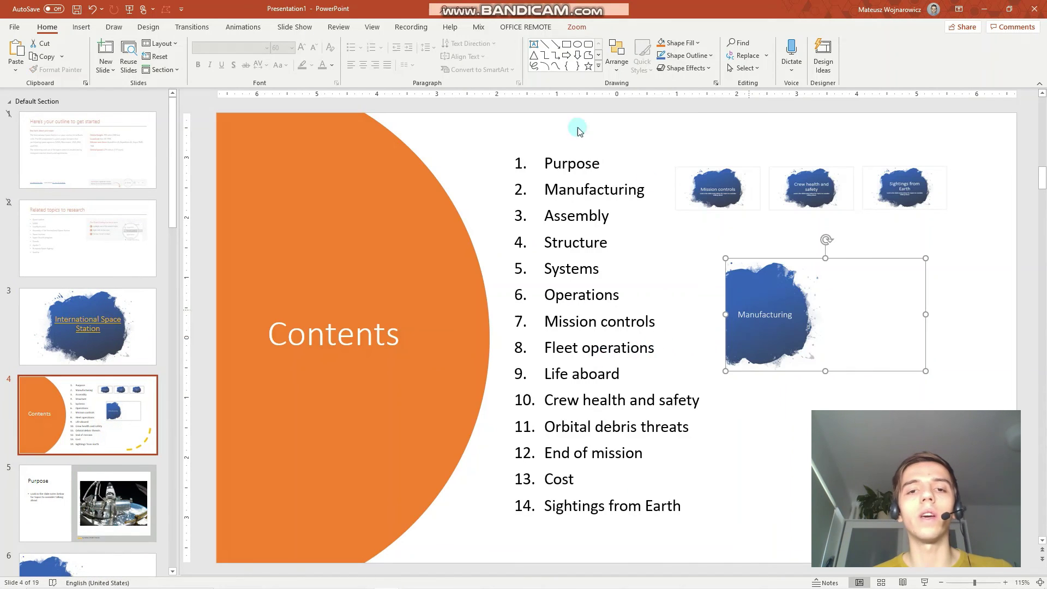
pyautogui.click(576, 26)
pyautogui.click(55, 43)
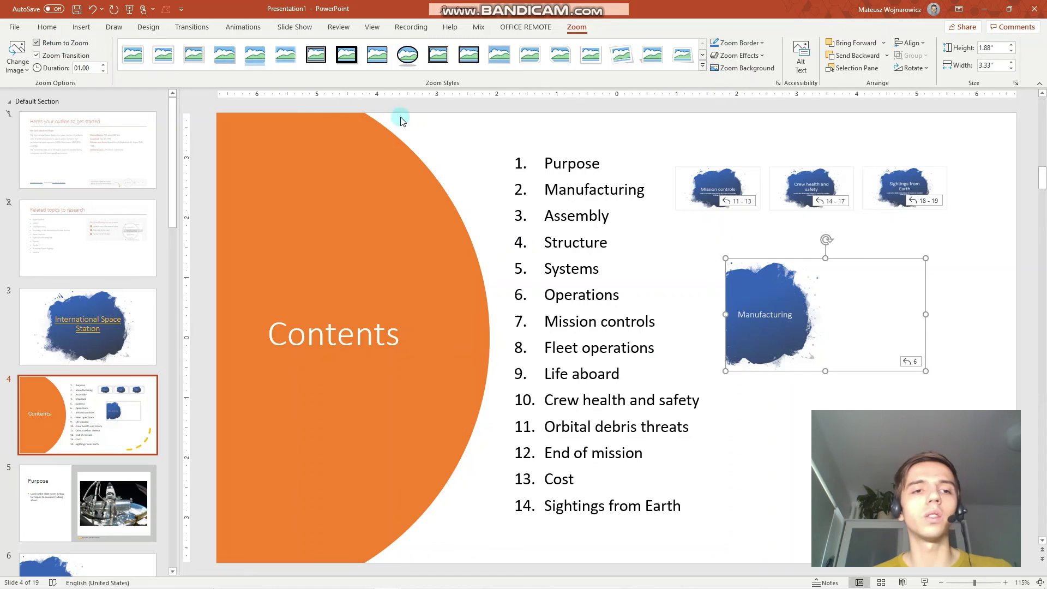
# Step: Test in Slide Show that the Manufacturing zoom returns to the Contents slide
pyautogui.click(923, 582)
pyautogui.click(775, 303)
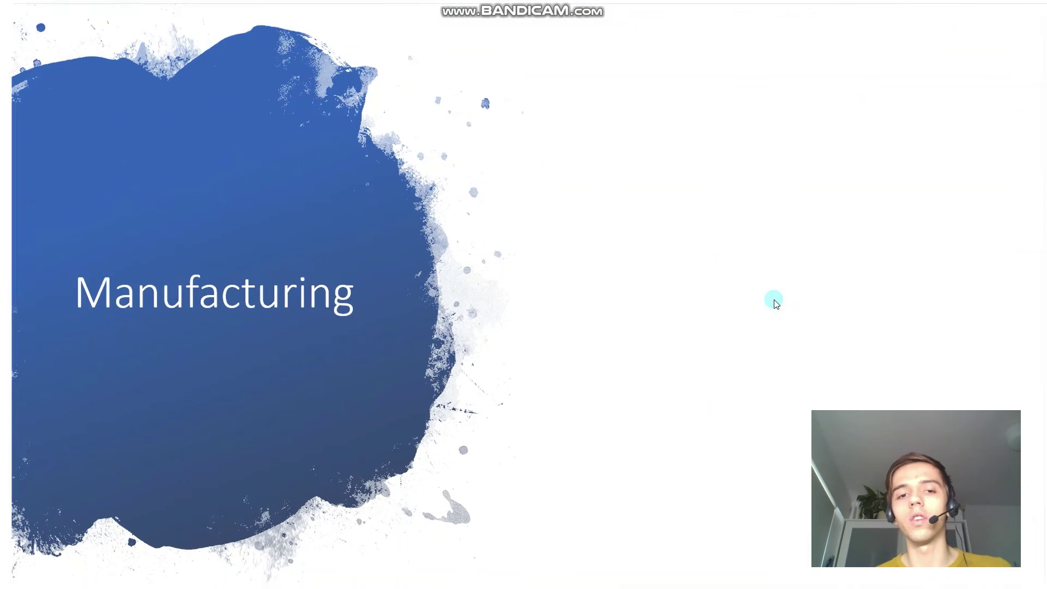
pyautogui.click(775, 303)
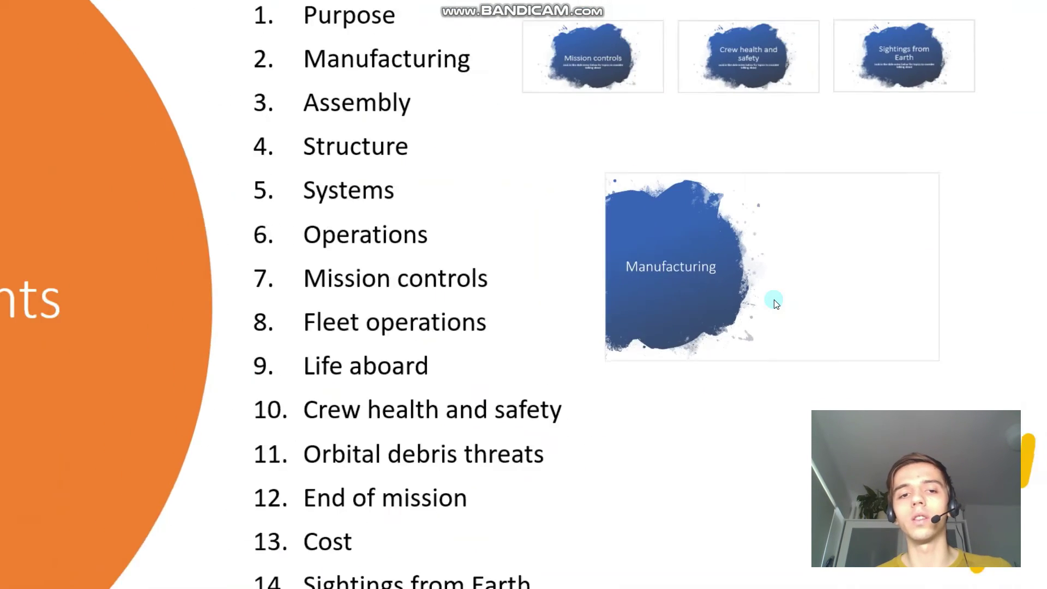
pyautogui.press('Escape')
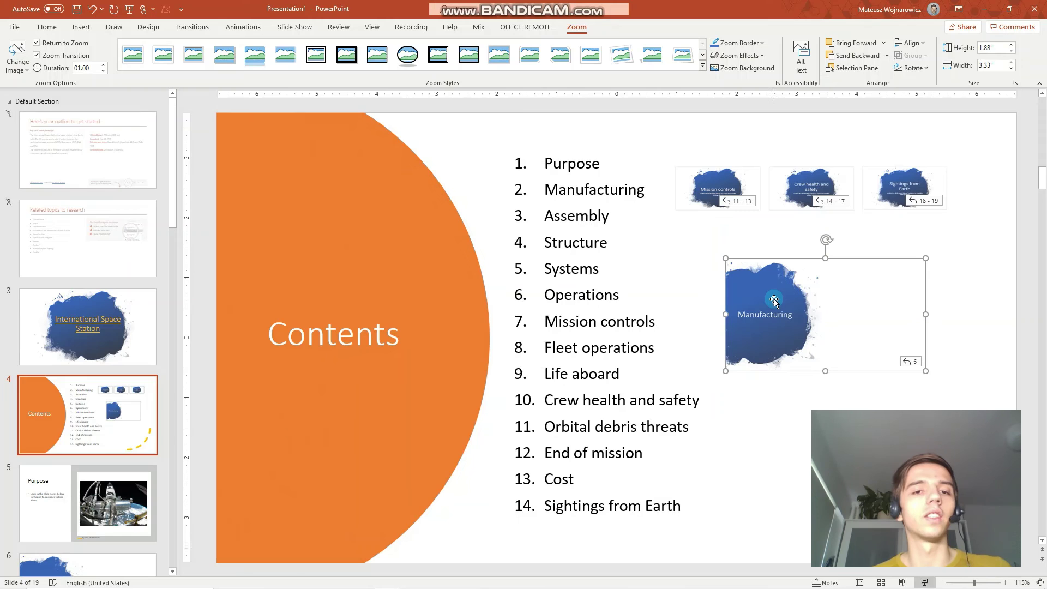